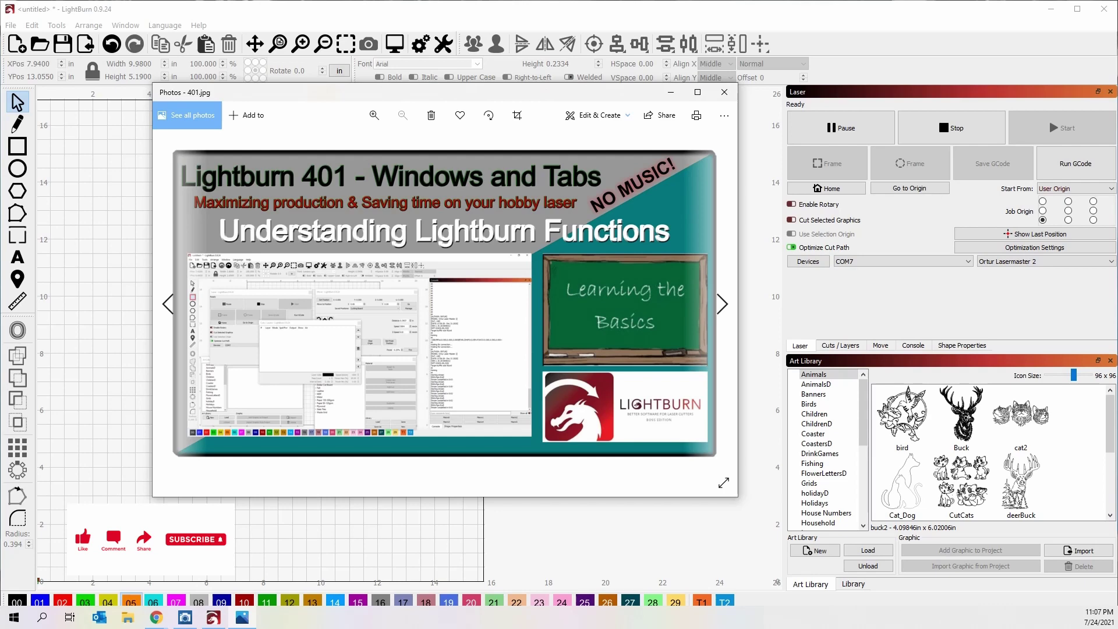
Close the image preview, hide the Arrange toolbar and display the Arrange (long) toolbar instead.
click(725, 94)
mouse_move(509, 280)
mouse_down()
mouse_move(551, 275)
mouse_move(516, 268)
mouse_up()
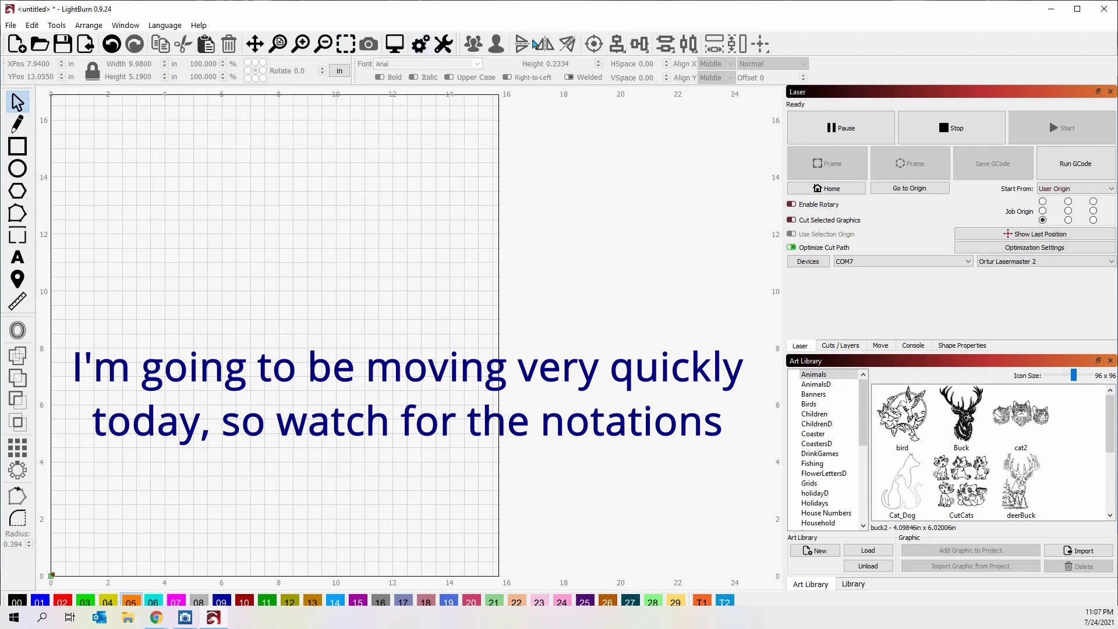
right_click(803, 47)
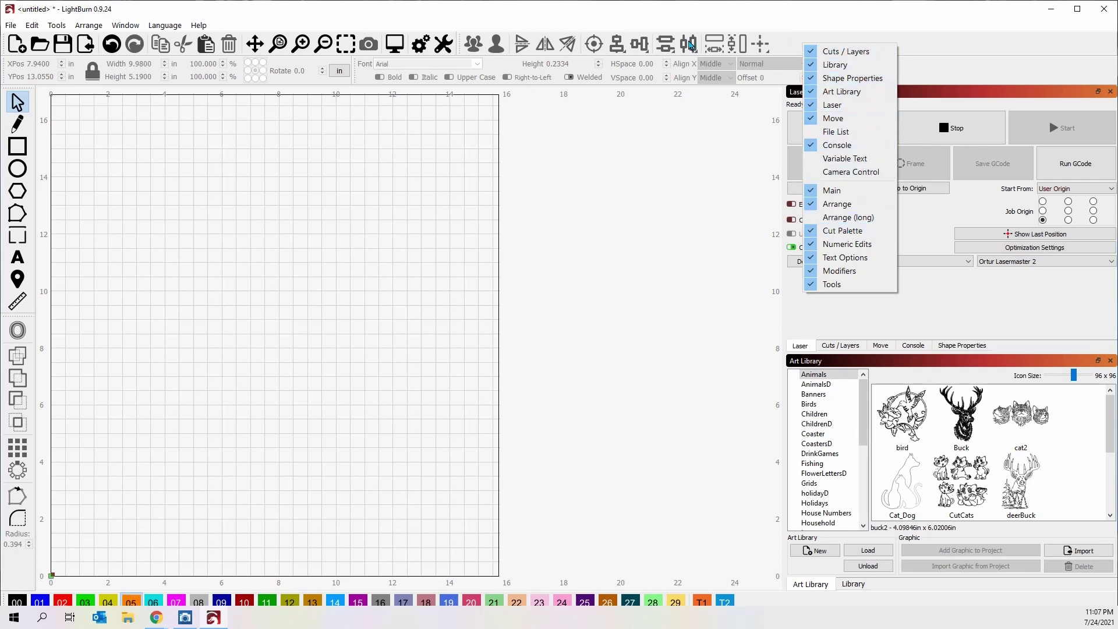
click(799, 52)
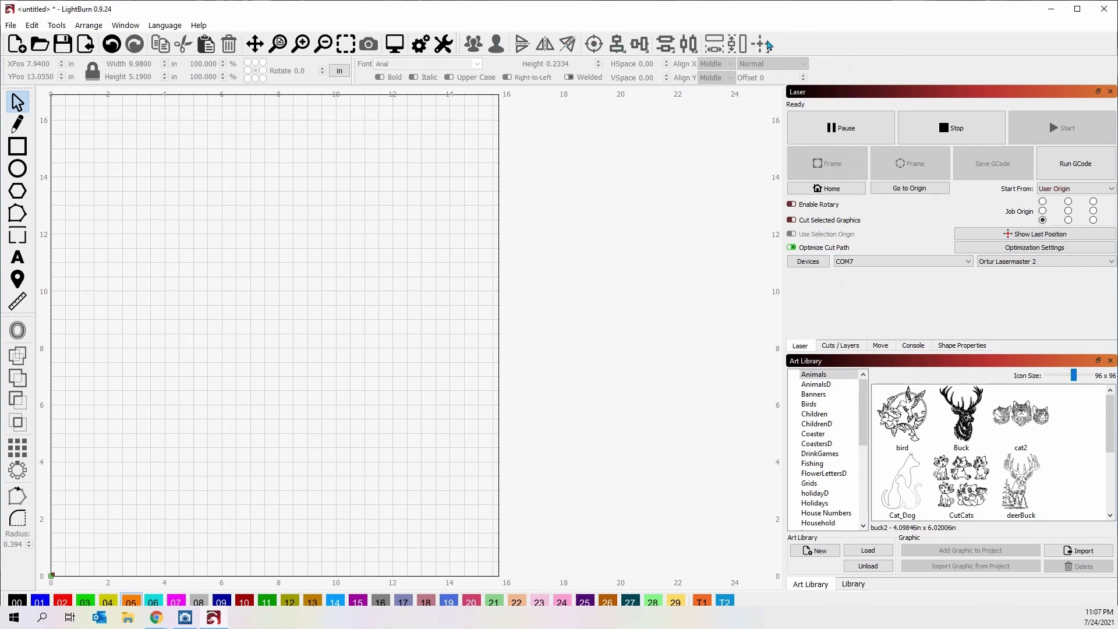
right_click(818, 45)
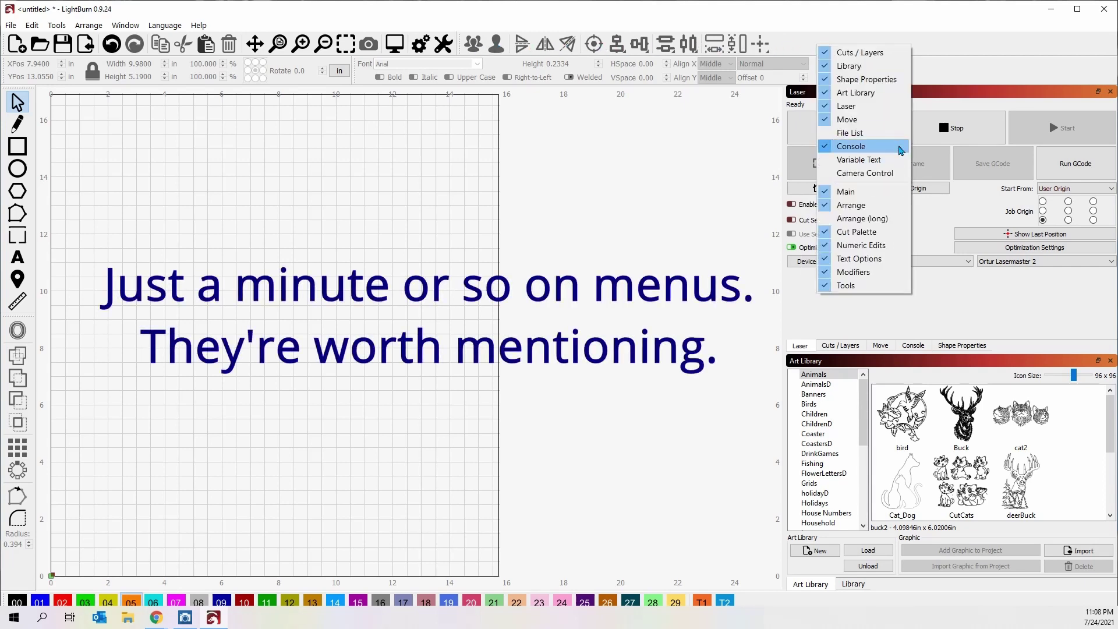
click(870, 207)
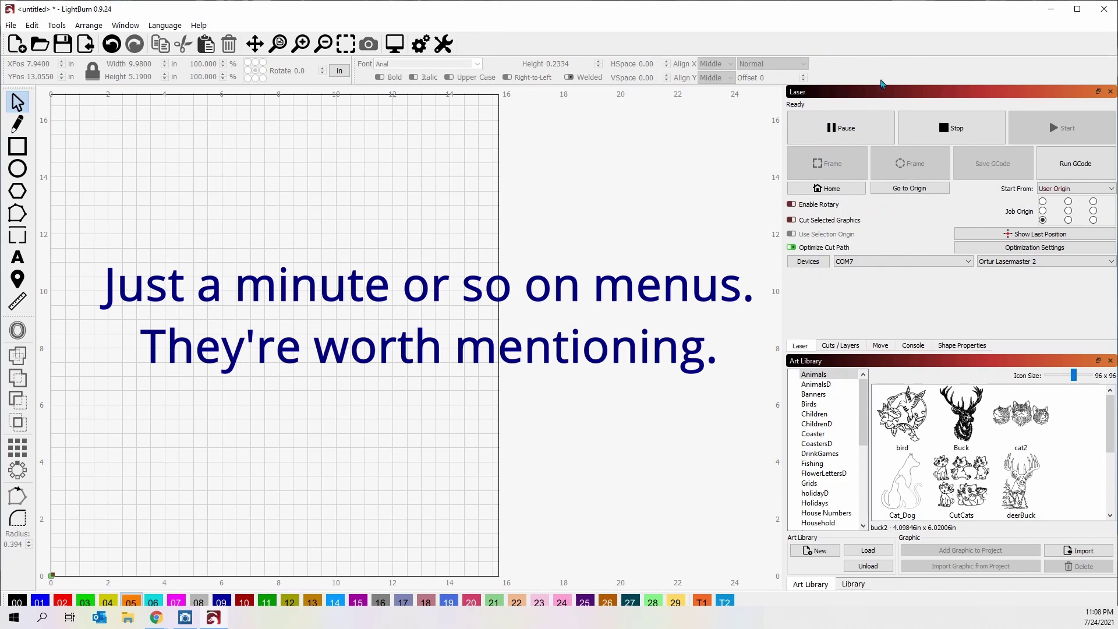
right_click(867, 45)
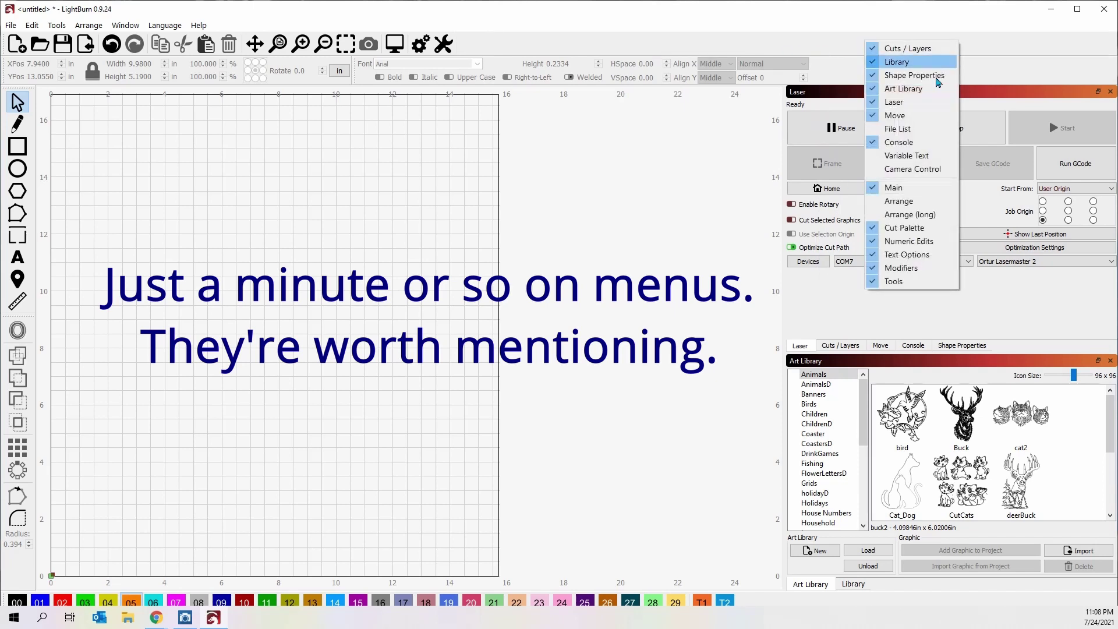
click(929, 214)
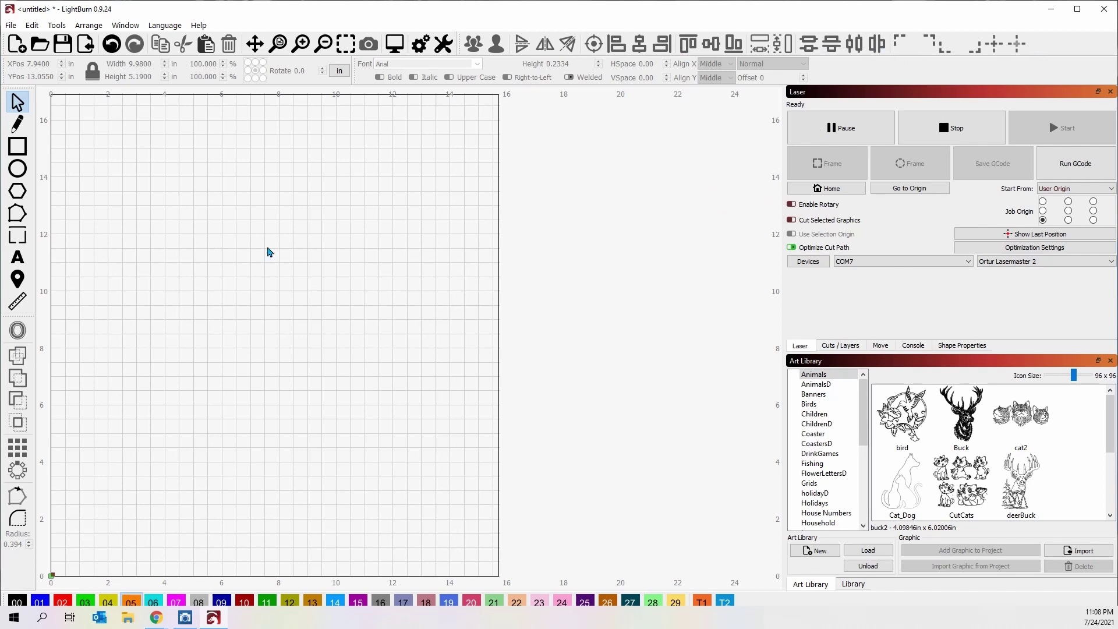
Draw a rectangle about 3.29 in wide and 2.56 in high in the workspace's upper half and assign it to layer 00.
click(15, 151)
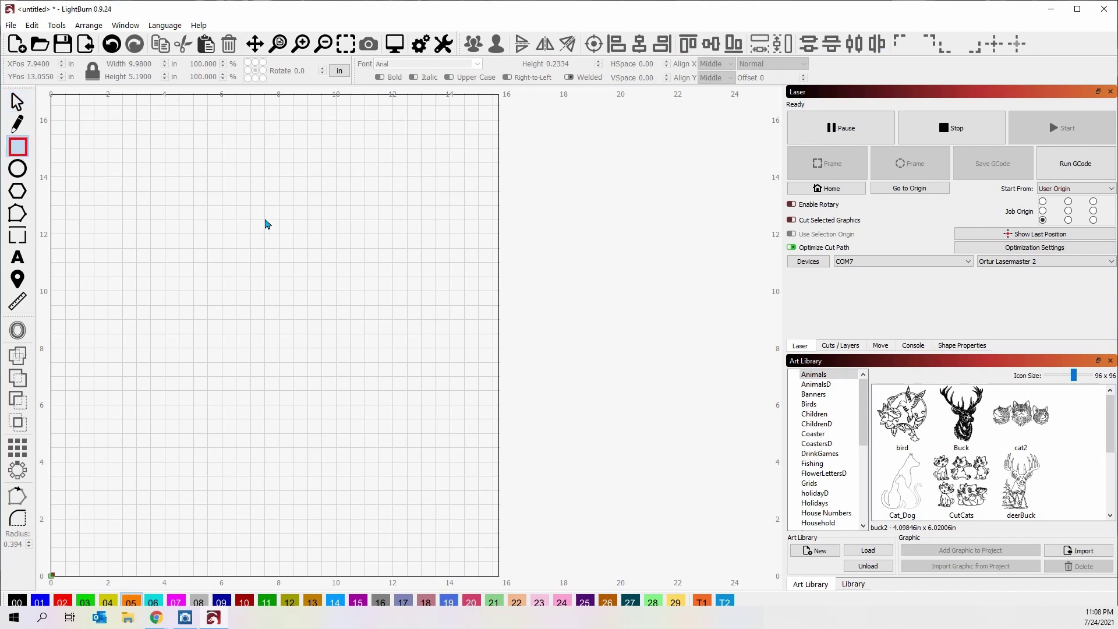
drag(275, 178, 369, 251)
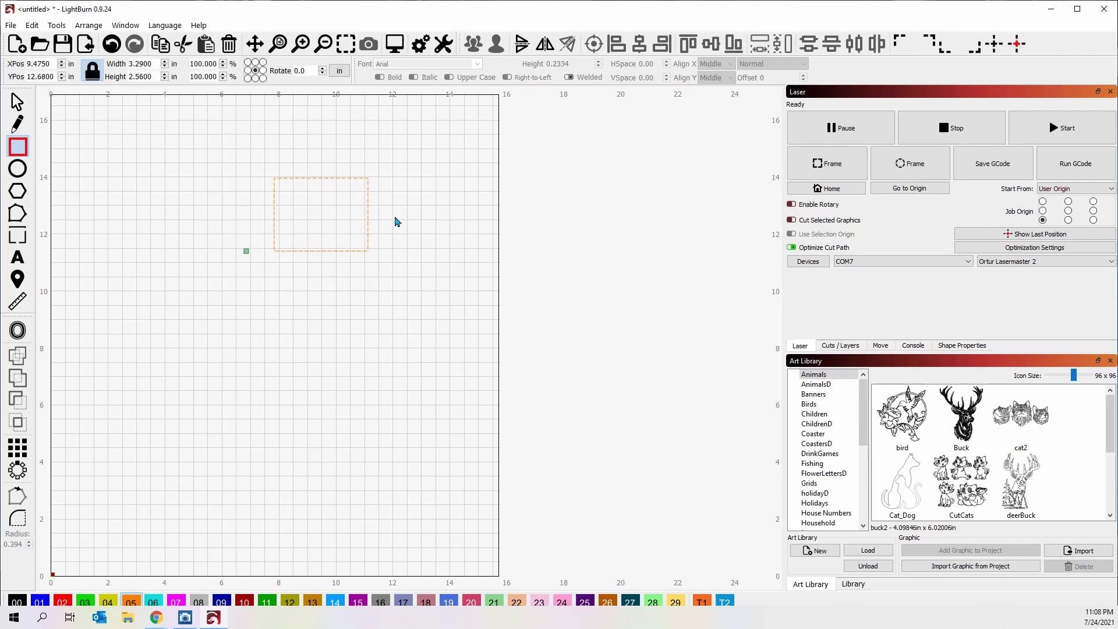
click(18, 600)
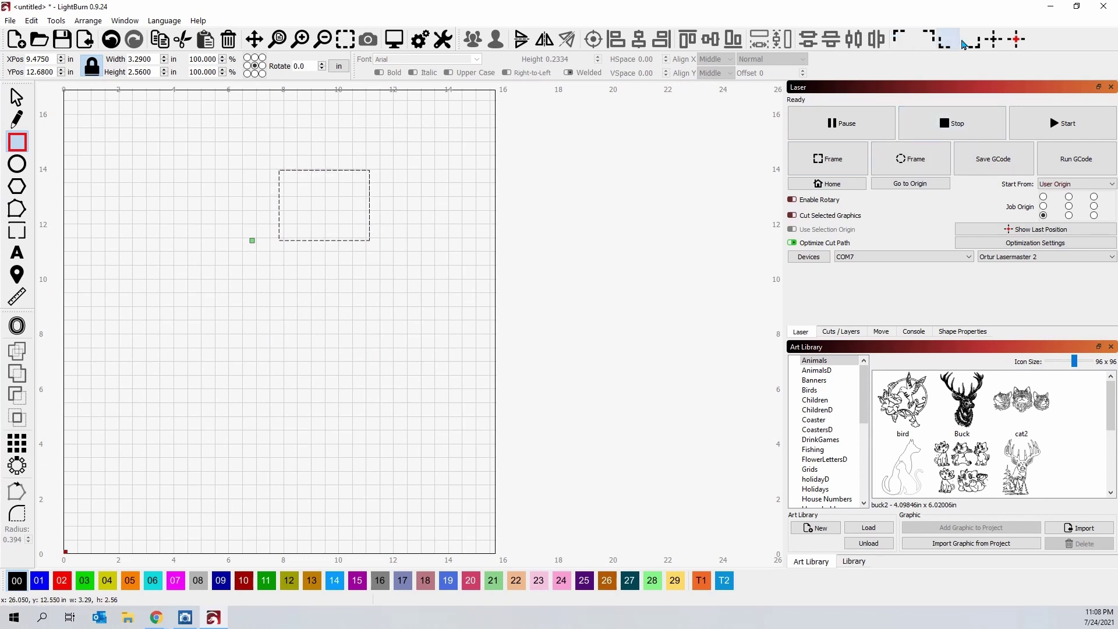
Move the rectangle to the page centre, upper-left, upper-right and lower-left corners, and back to the centre.
click(993, 39)
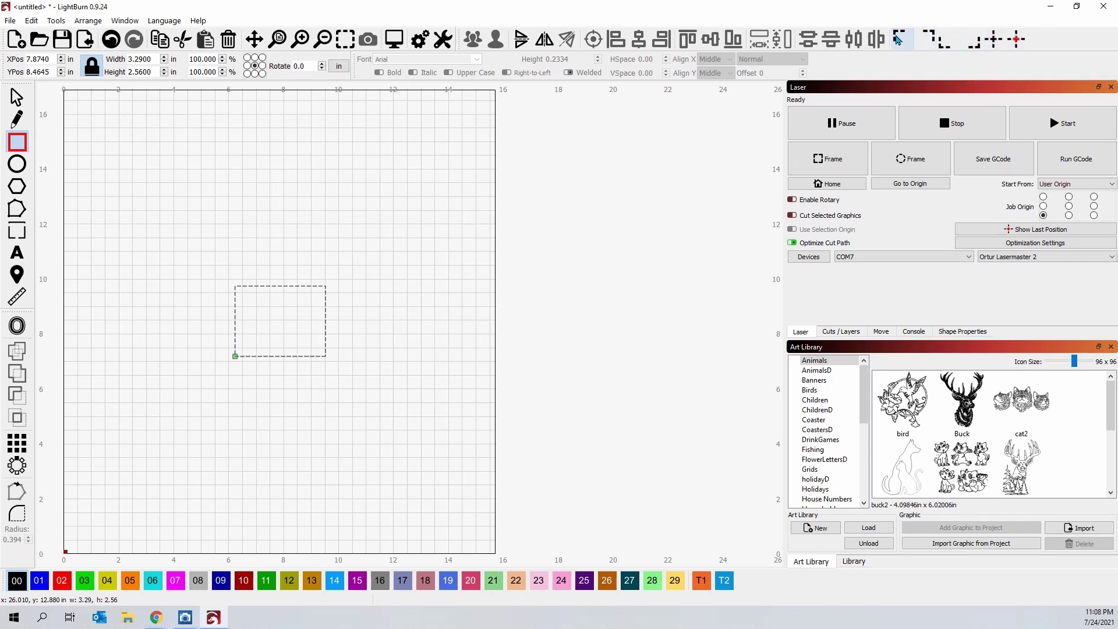
click(899, 39)
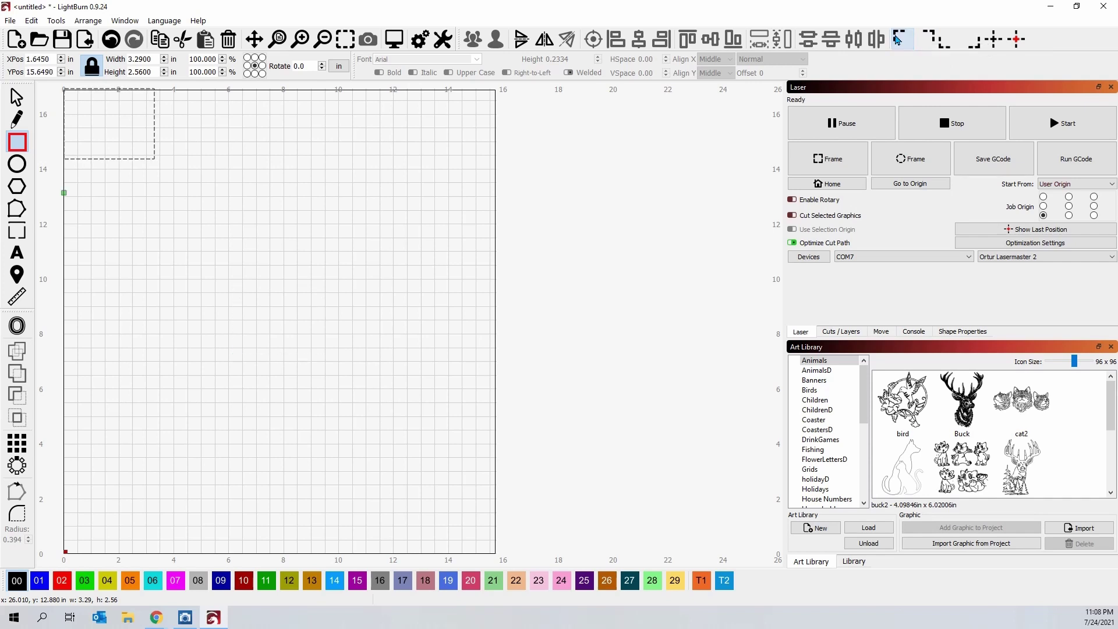
click(929, 39)
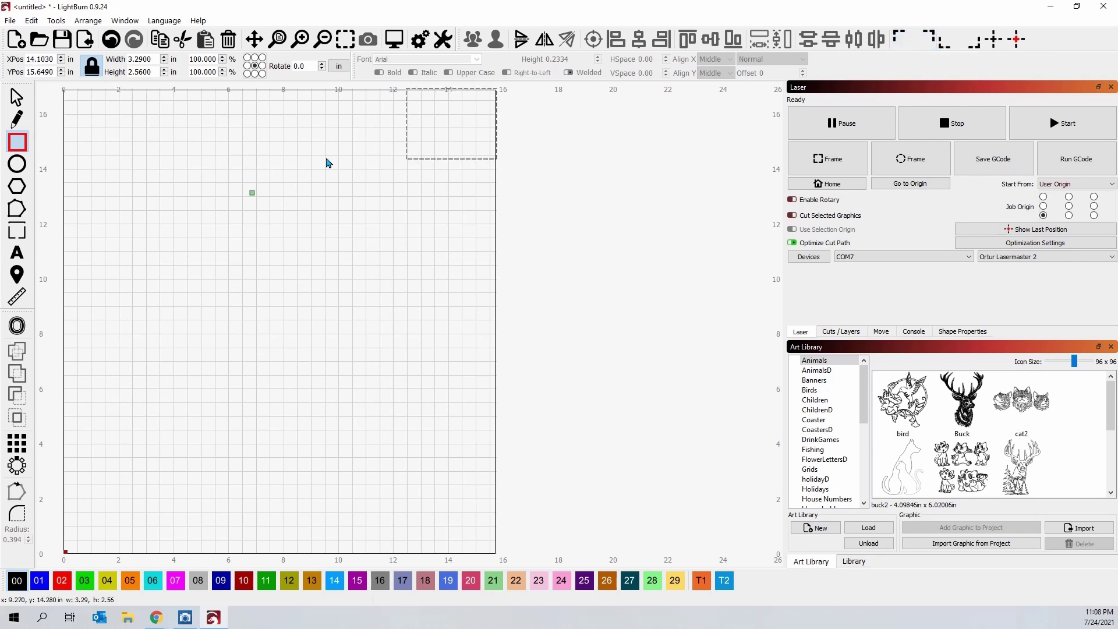
click(944, 46)
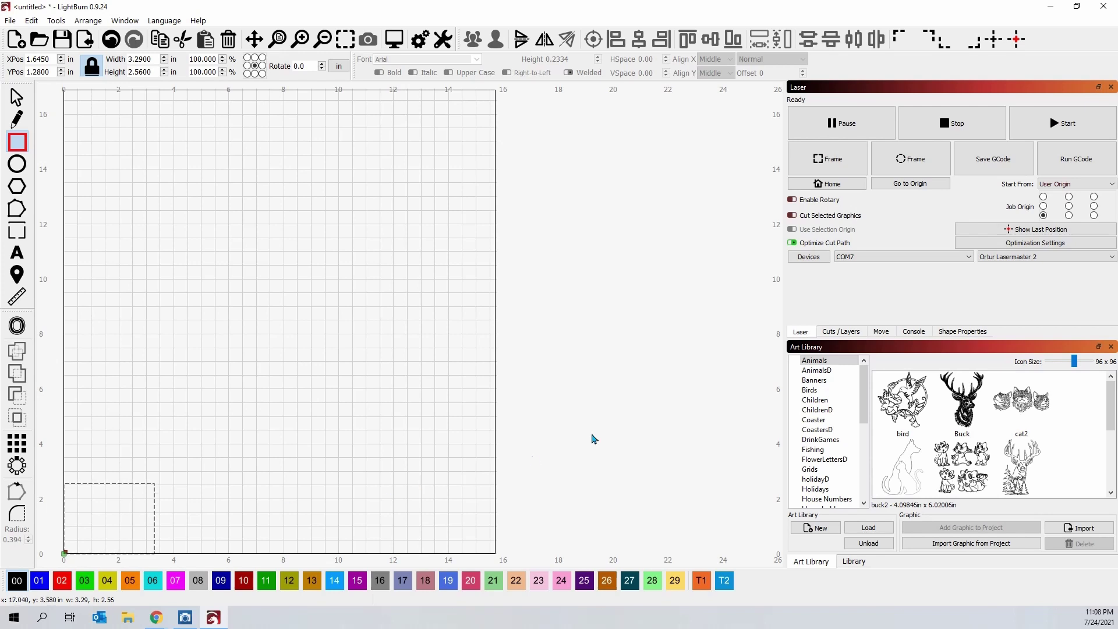
click(994, 39)
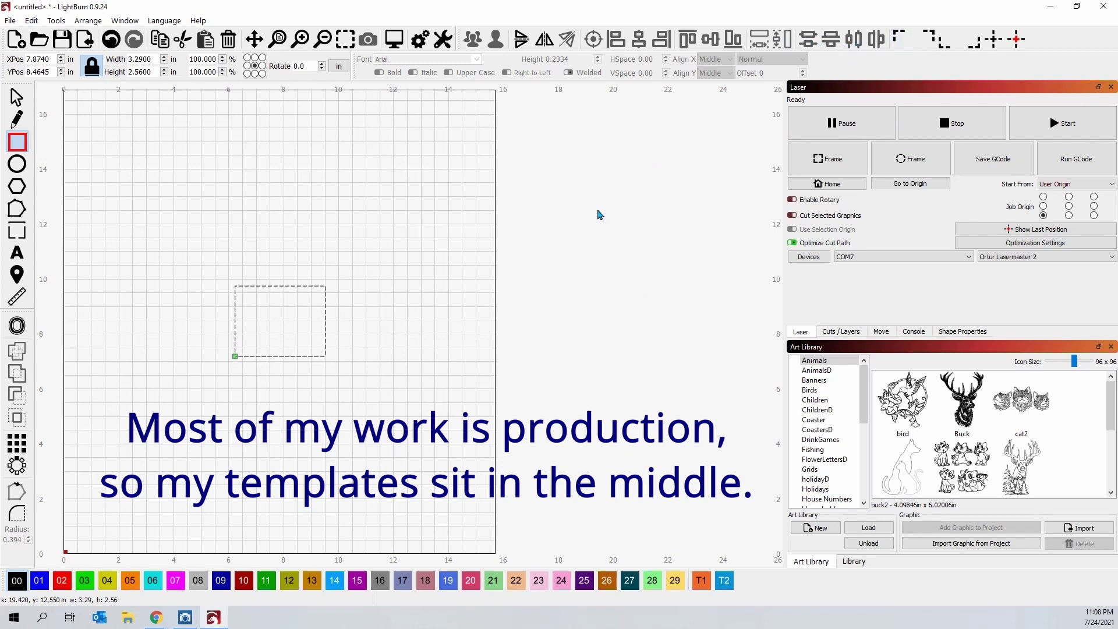
Reposition the rectangle at about X 9.11 in, Y 10.89 in and draw two larger rectangles around it, the outer about 12.36 by 9.29 in.
key(ctrl+a)
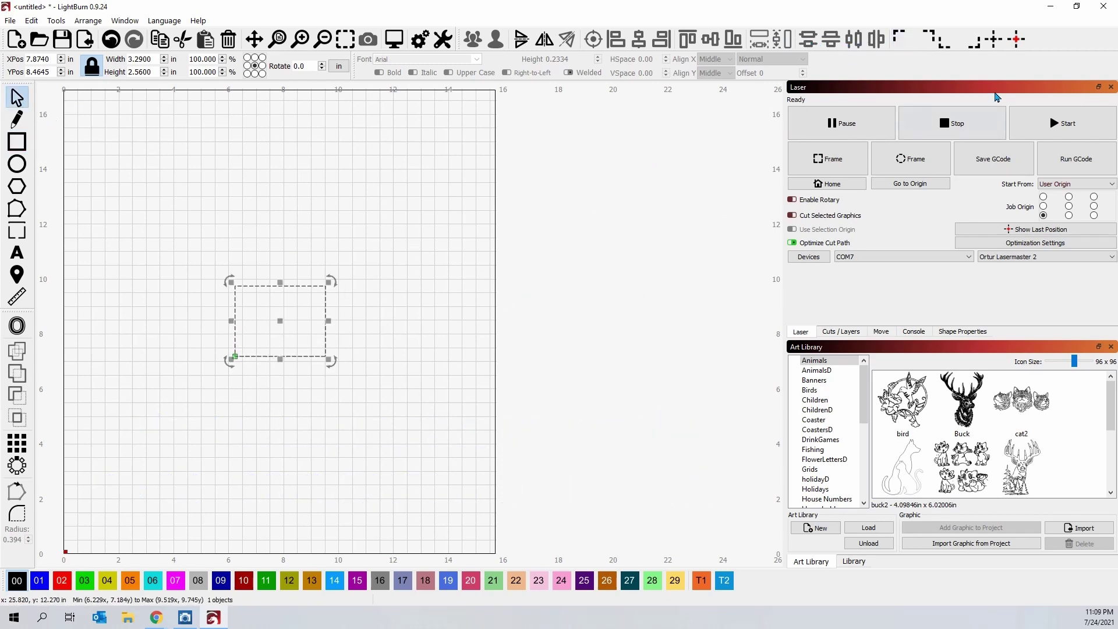
drag(280, 322, 311, 255)
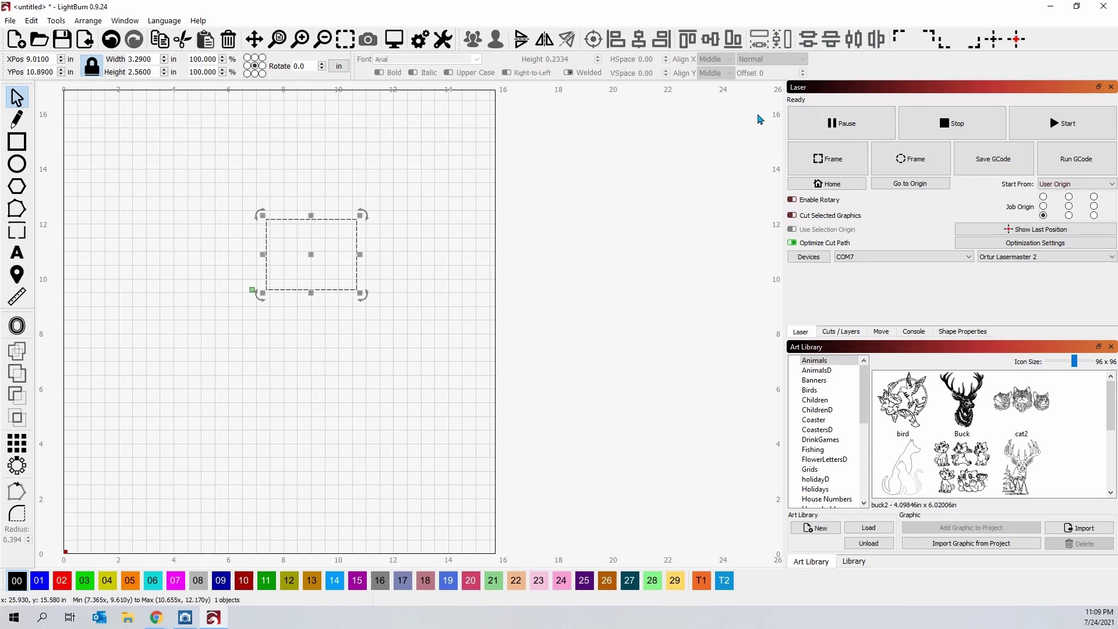
click(16, 142)
drag(299, 192, 419, 335)
mouse_move(180, 173)
mouse_down()
mouse_move(469, 357)
mouse_move(521, 398)
mouse_move(520, 430)
mouse_up()
Align all the rectangles on a common vertical centreline and along their bottom edges.
click(16, 97)
drag(659, 521, 129, 147)
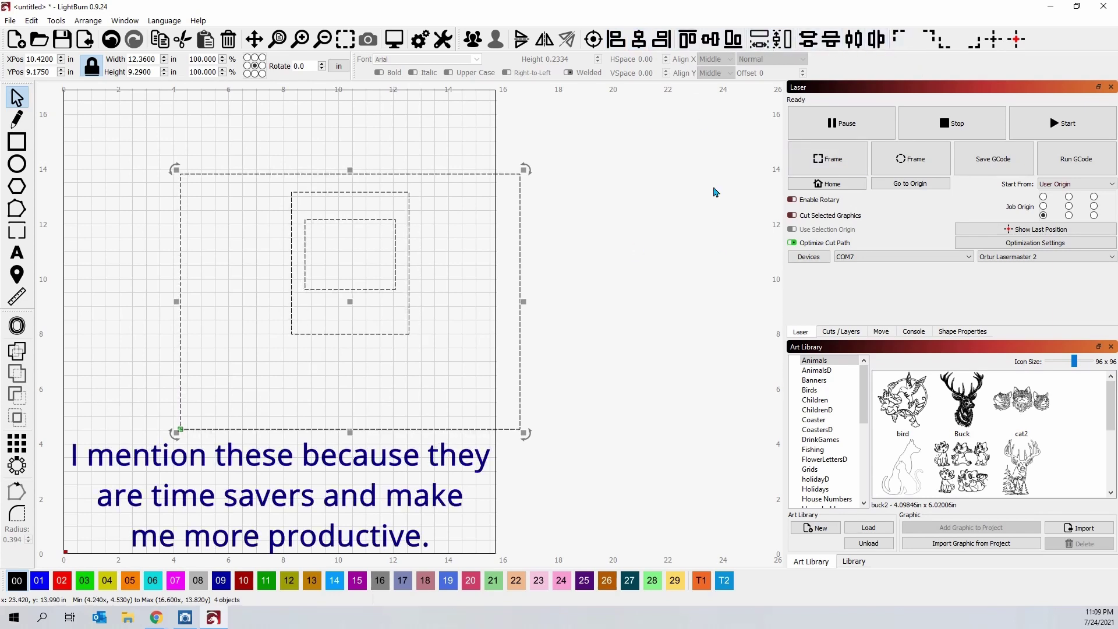
click(734, 46)
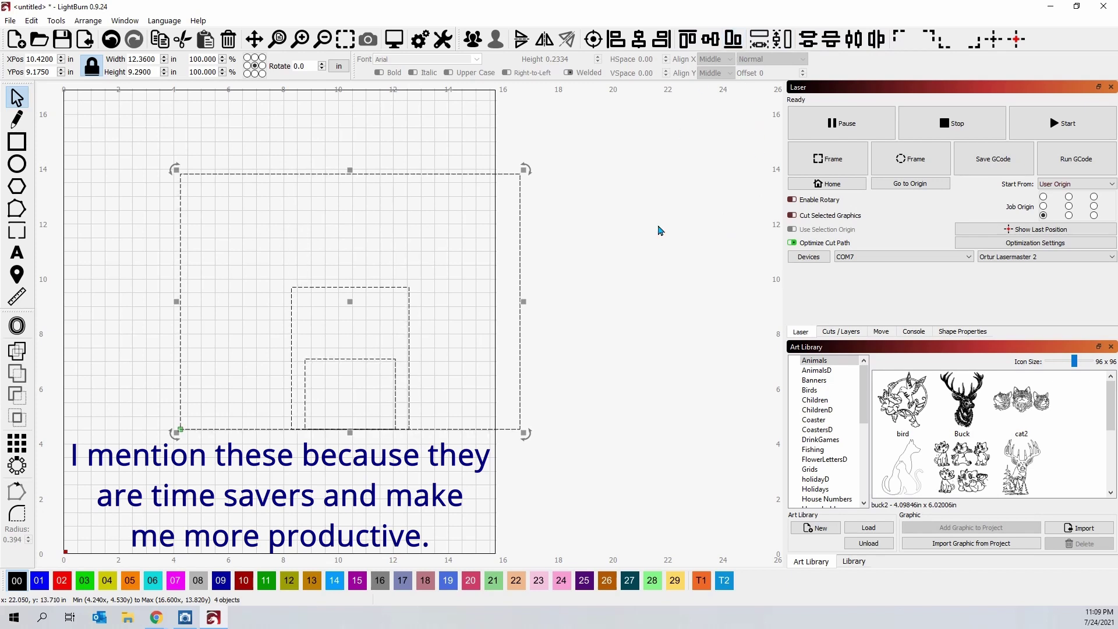
click(645, 293)
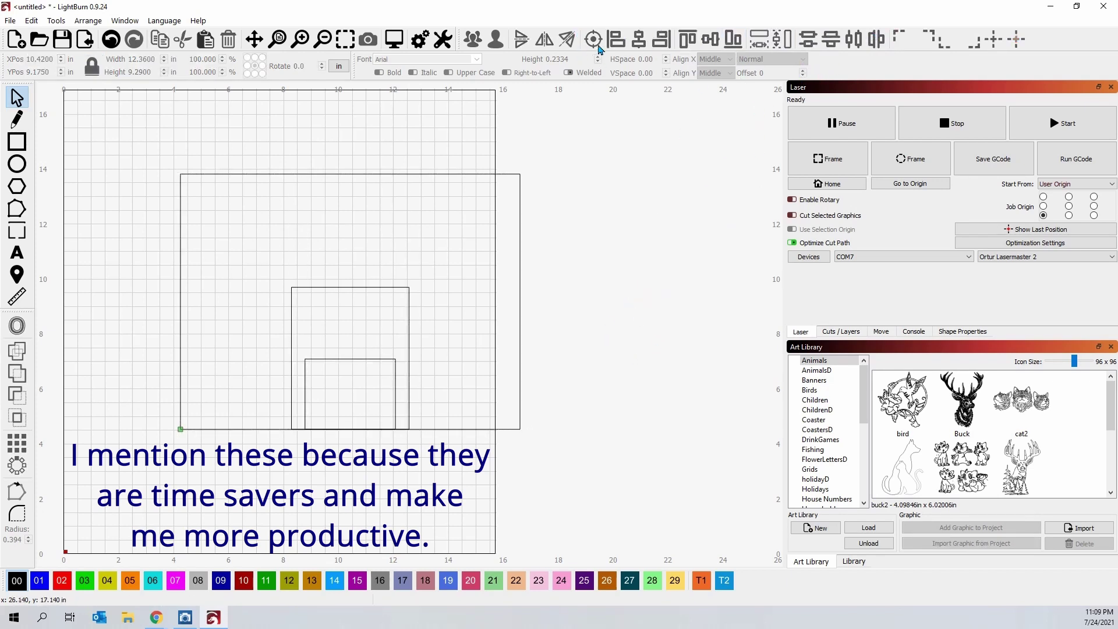
Move all the aligned rectangles together inside the page, to about X 7.61 in, Y 9.73 in.
drag(580, 449, 311, 336)
click(581, 255)
drag(558, 463, 150, 114)
drag(350, 300, 276, 292)
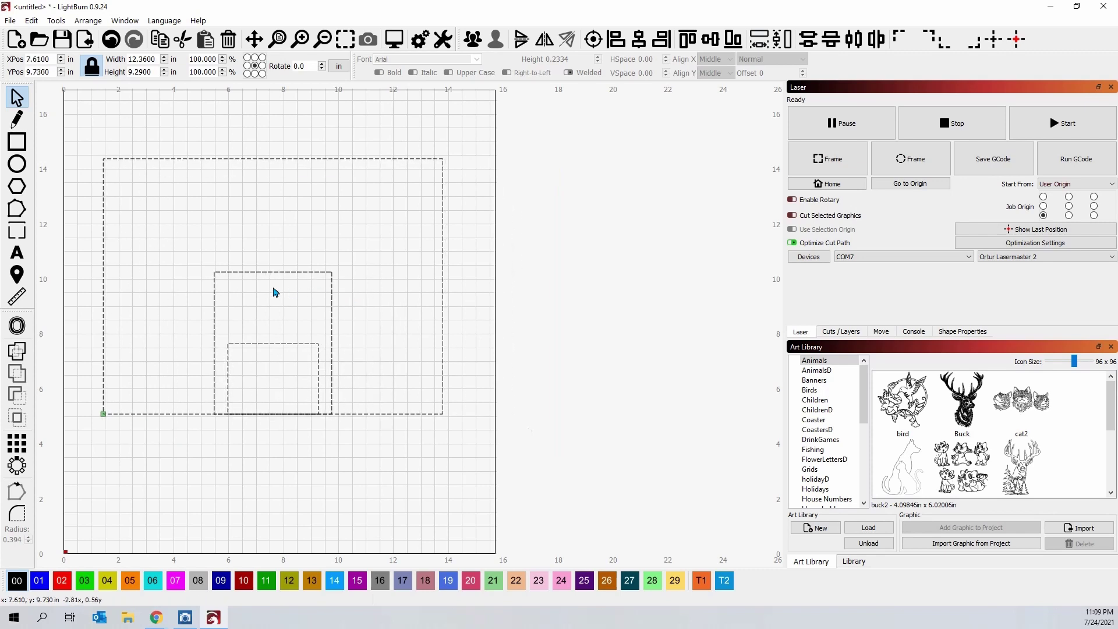
click(512, 329)
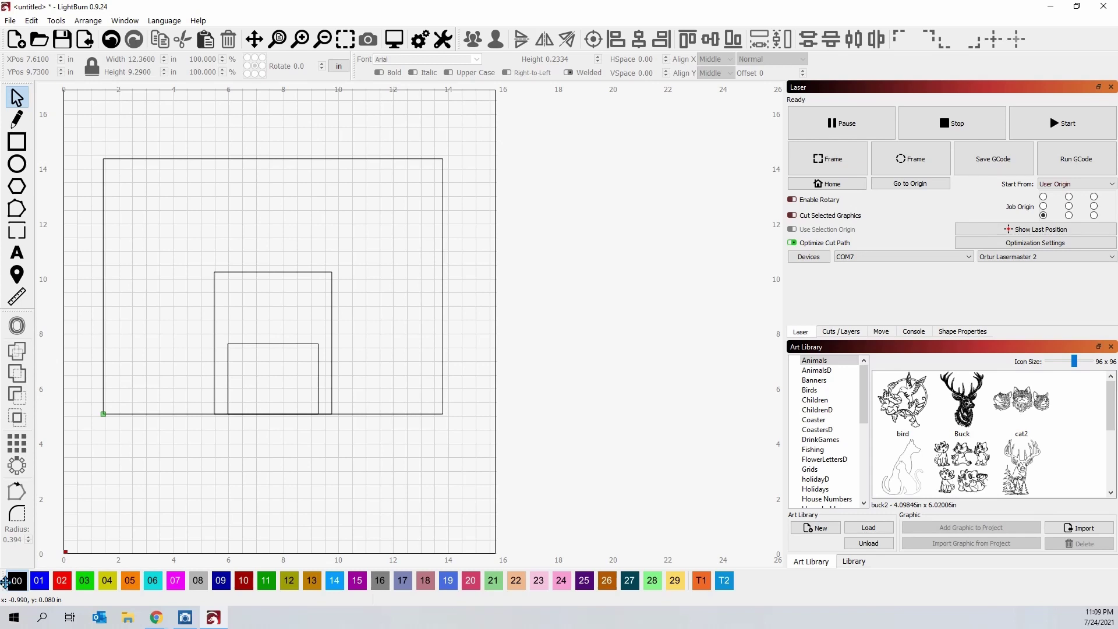
Try relocating the colour palette and floating the Laser window, returning each to its docked place.
drag(5, 581, 8, 600)
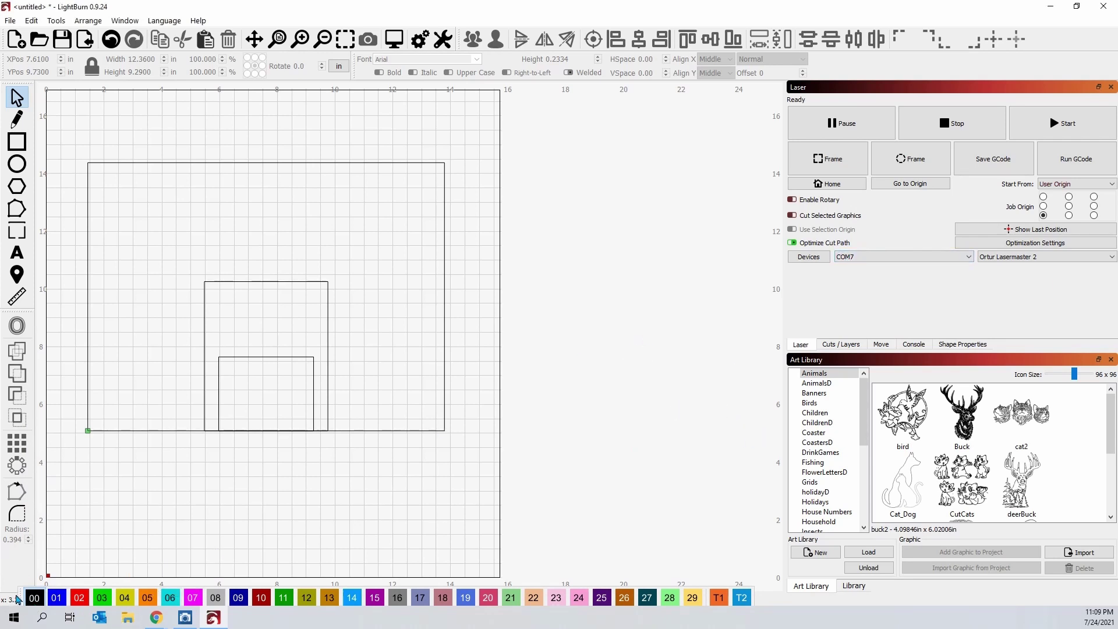
drag(20, 591, 19, 582)
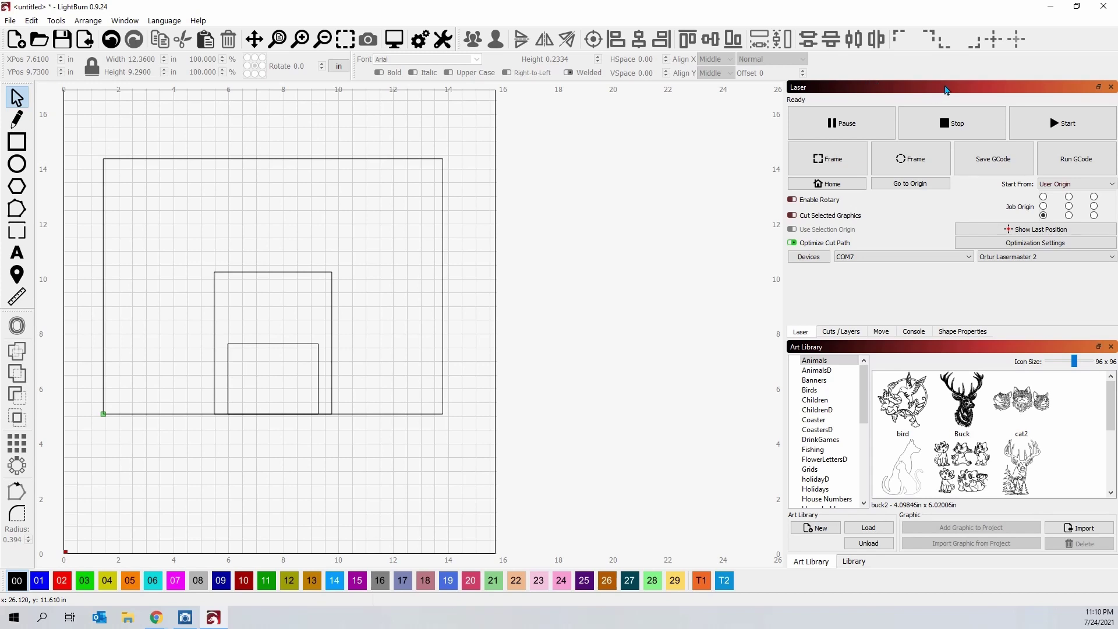
drag(947, 91, 576, 124)
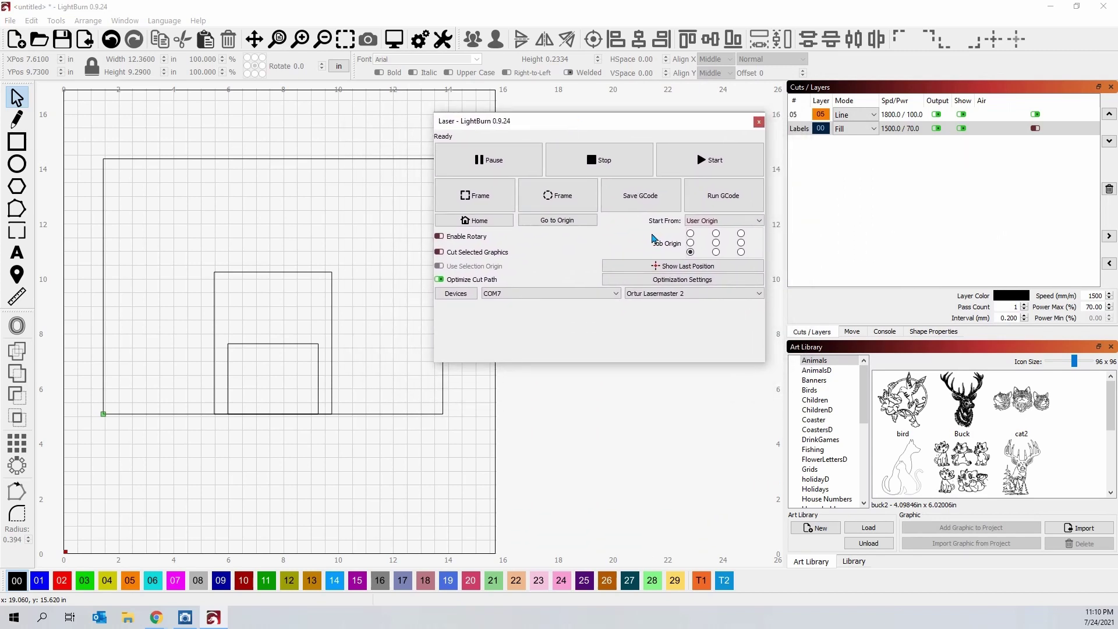
drag(601, 124, 951, 132)
Float the Cuts / Layers window over the workspace and stretch it taller.
click(841, 332)
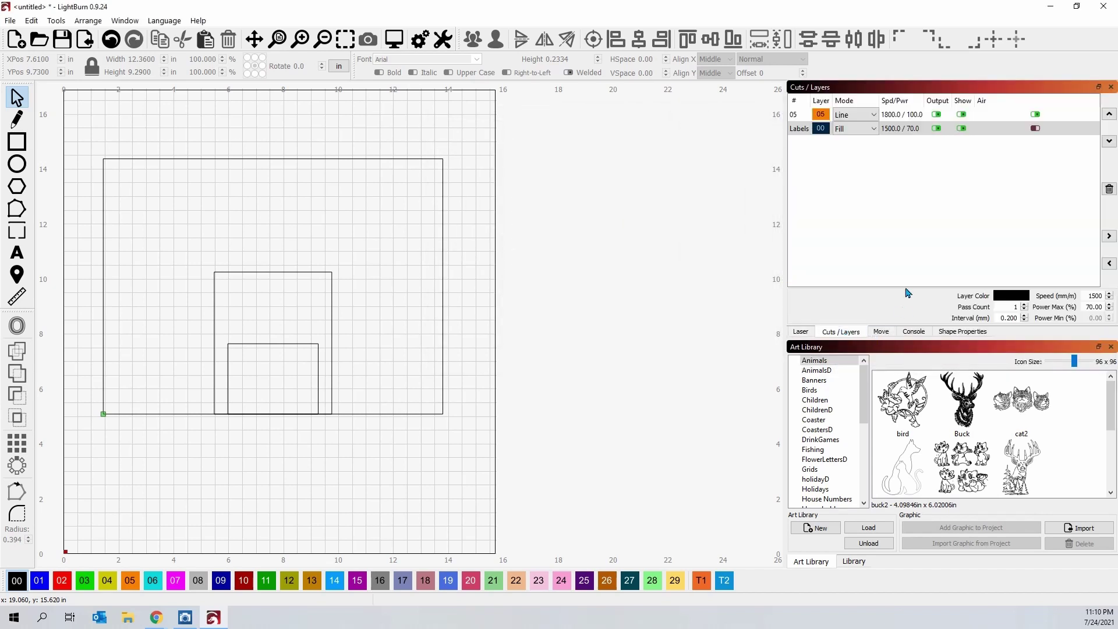
drag(1012, 92, 674, 111)
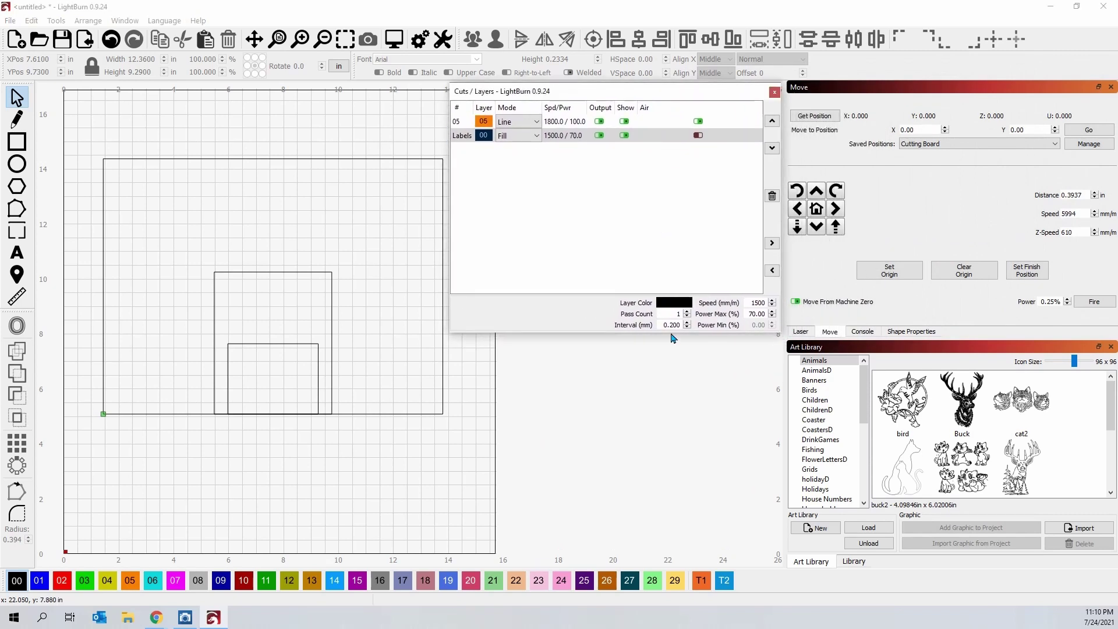
drag(621, 333, 648, 520)
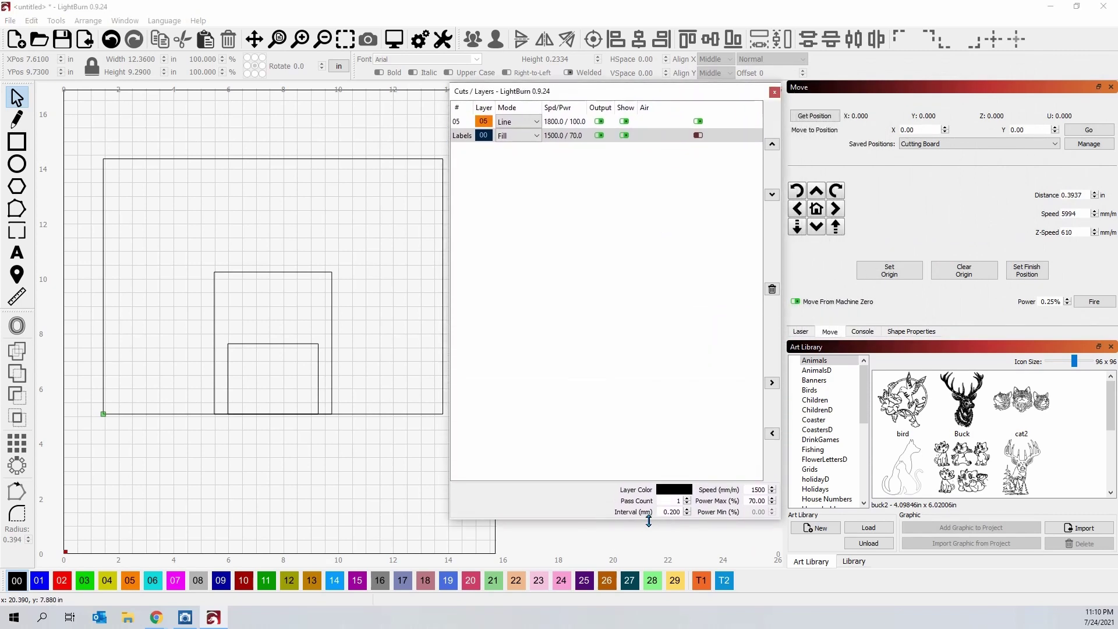
Add the "1 - 2" graphic from the Art Library's Tests category to the workspace beside the nested rectangles.
click(854, 561)
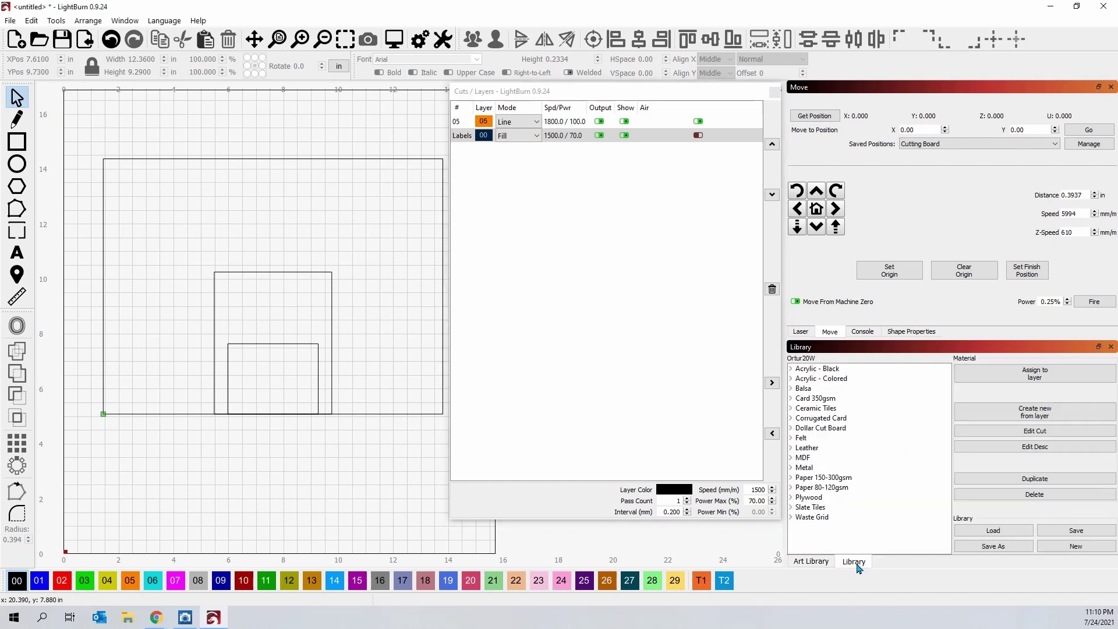
click(816, 563)
click(864, 494)
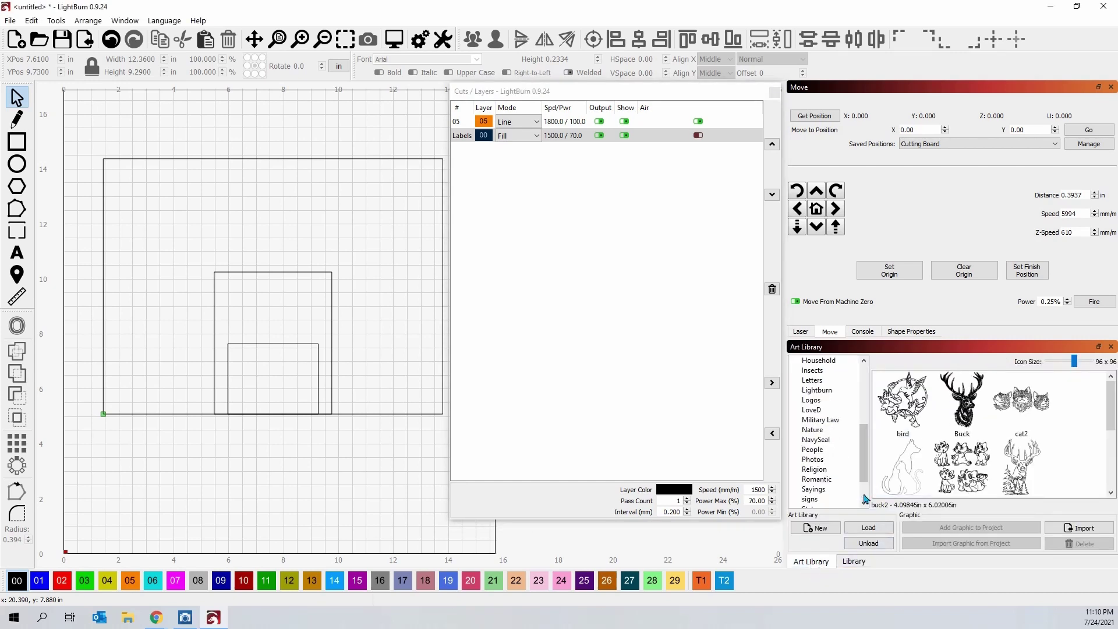
click(864, 493)
click(829, 480)
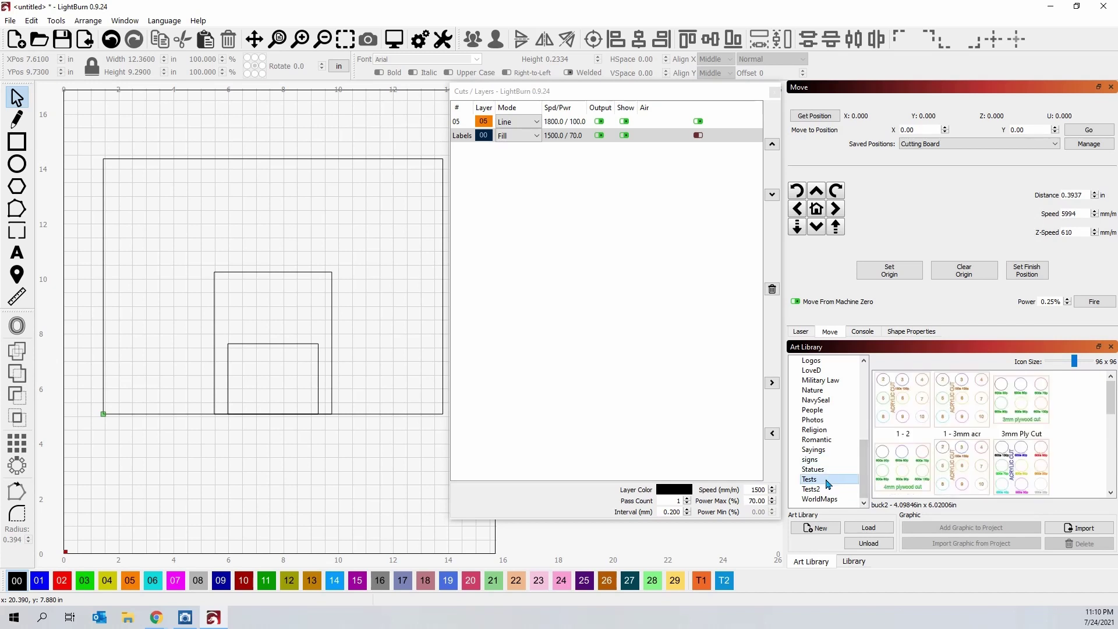
drag(901, 407, 402, 327)
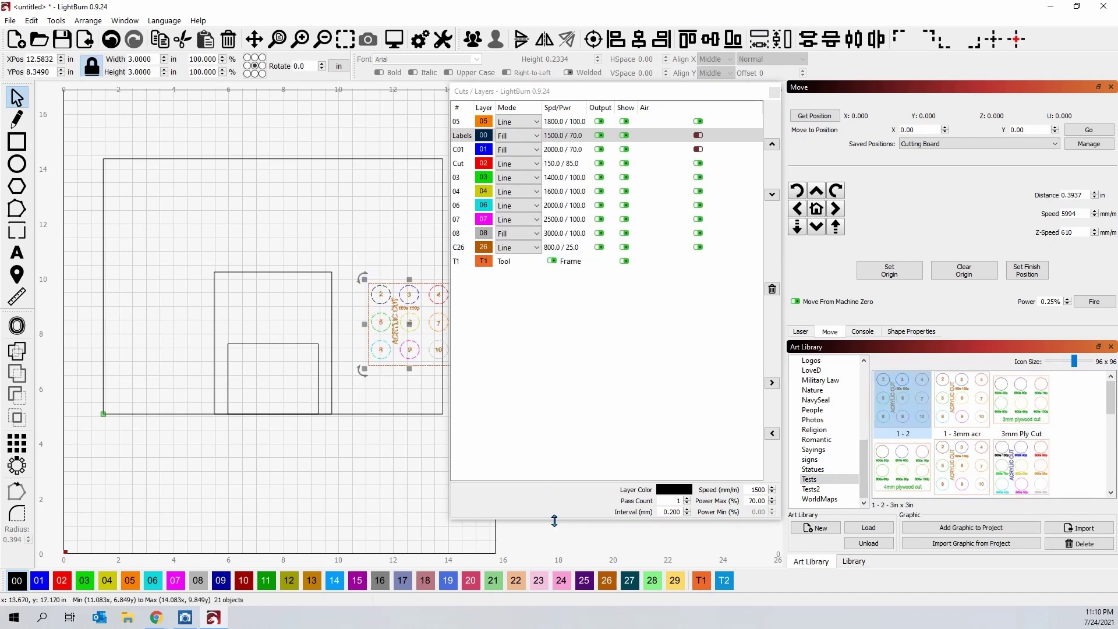
Shorten the floating Cuts / Layers window and dock it back above the Art Library.
drag(555, 520, 558, 462)
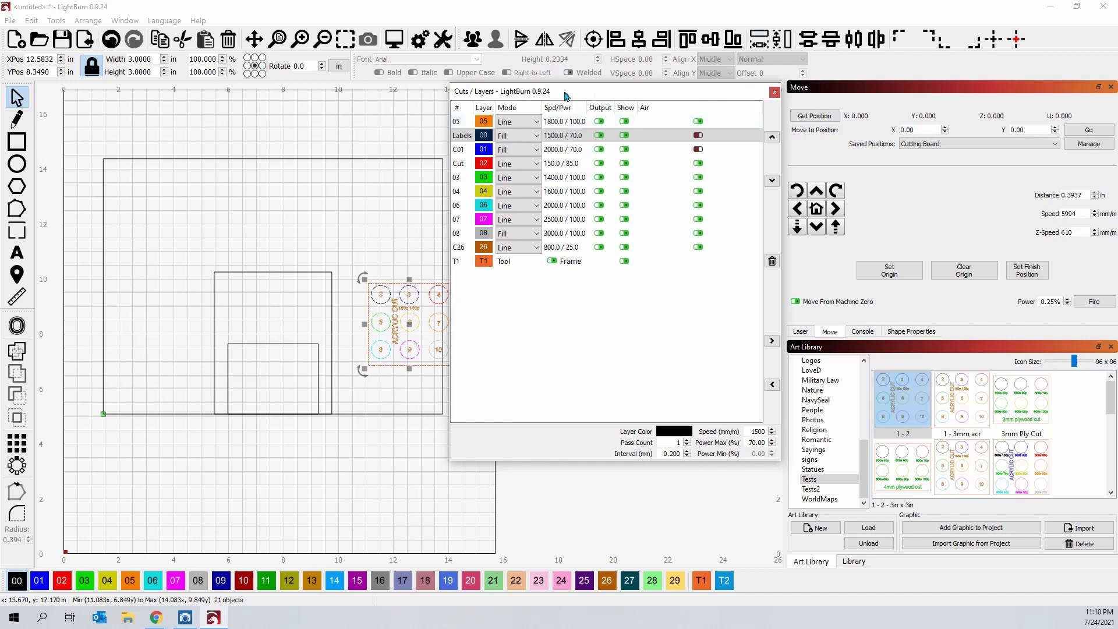
drag(564, 105, 862, 154)
mouse_move(861, 155)
mouse_down()
mouse_move(531, 188)
mouse_move(667, 192)
mouse_move(796, 171)
mouse_move(867, 135)
mouse_up()
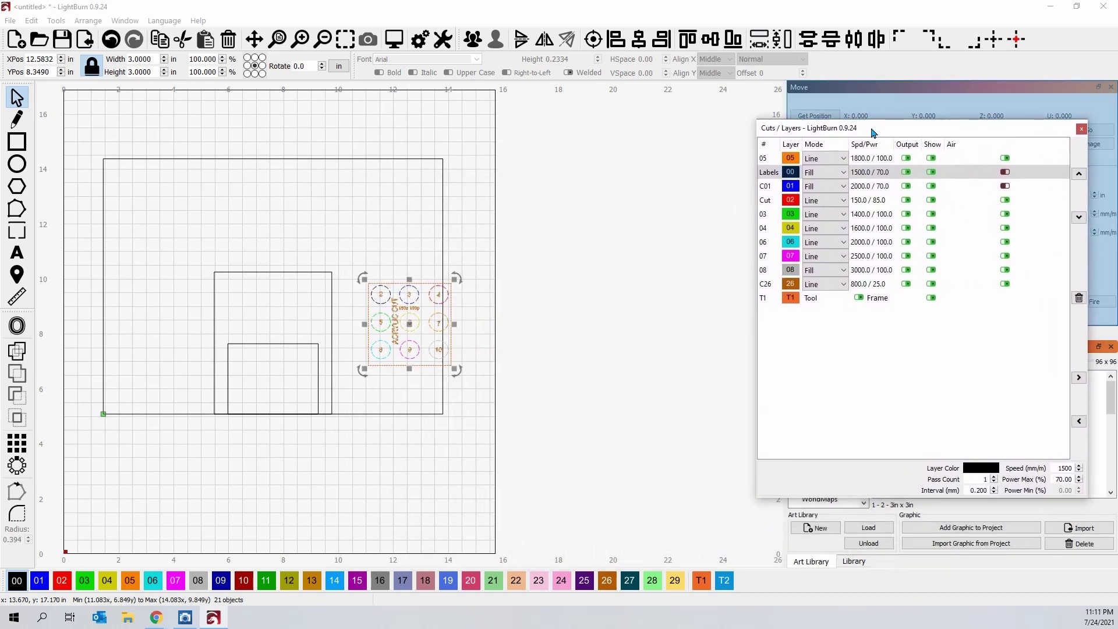
double_click(867, 135)
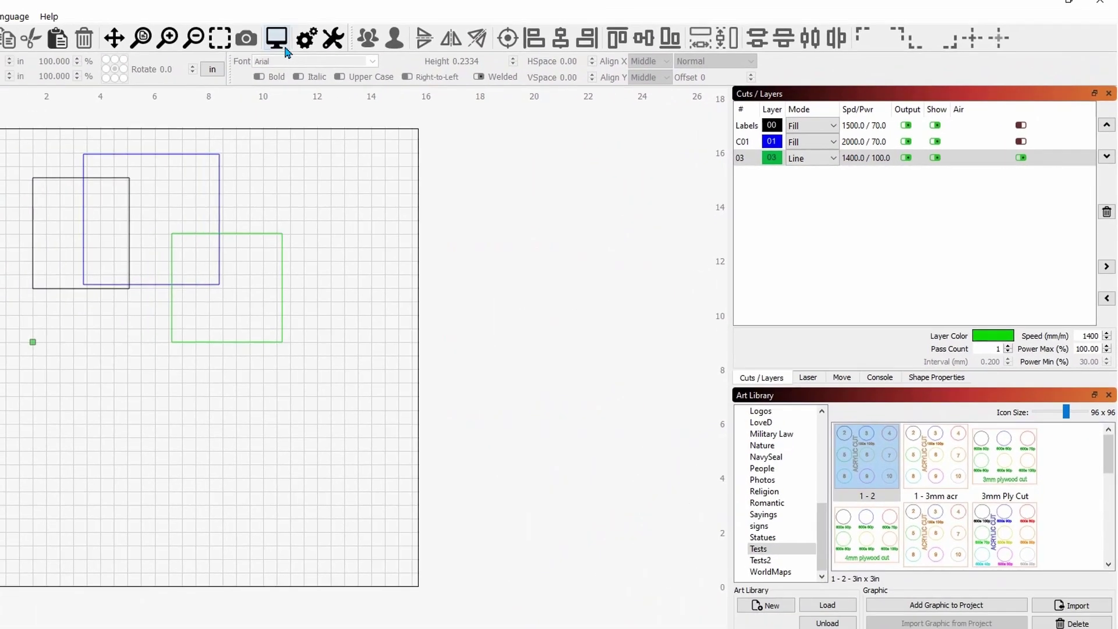
Check the job preview and set the Labels (00) and C01 (01) layers to Line mode.
key(alt+p)
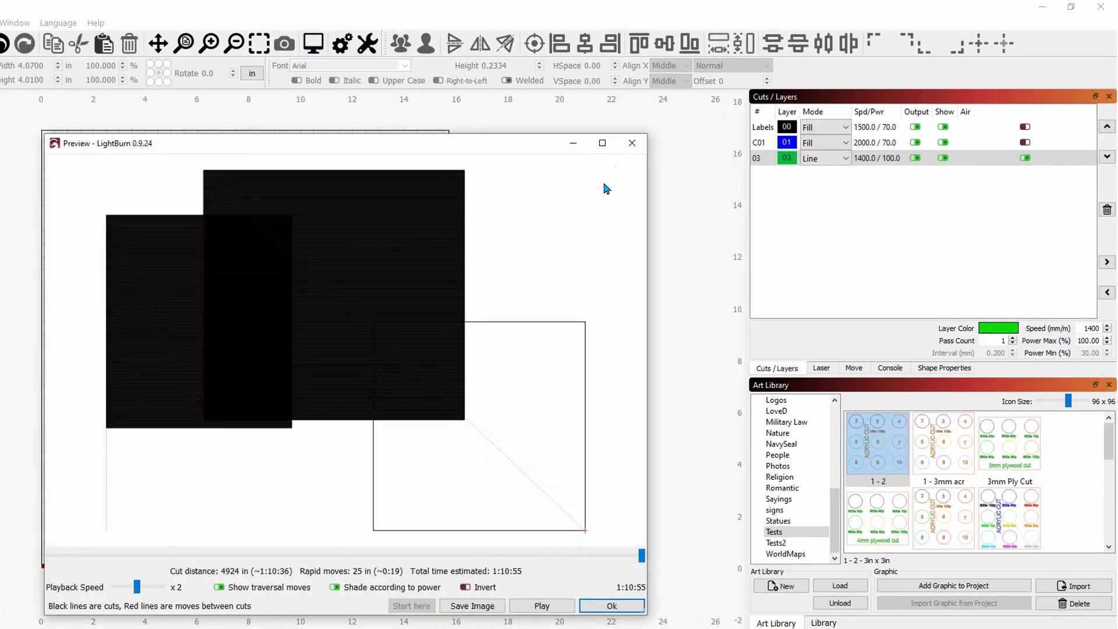
click(632, 143)
click(838, 129)
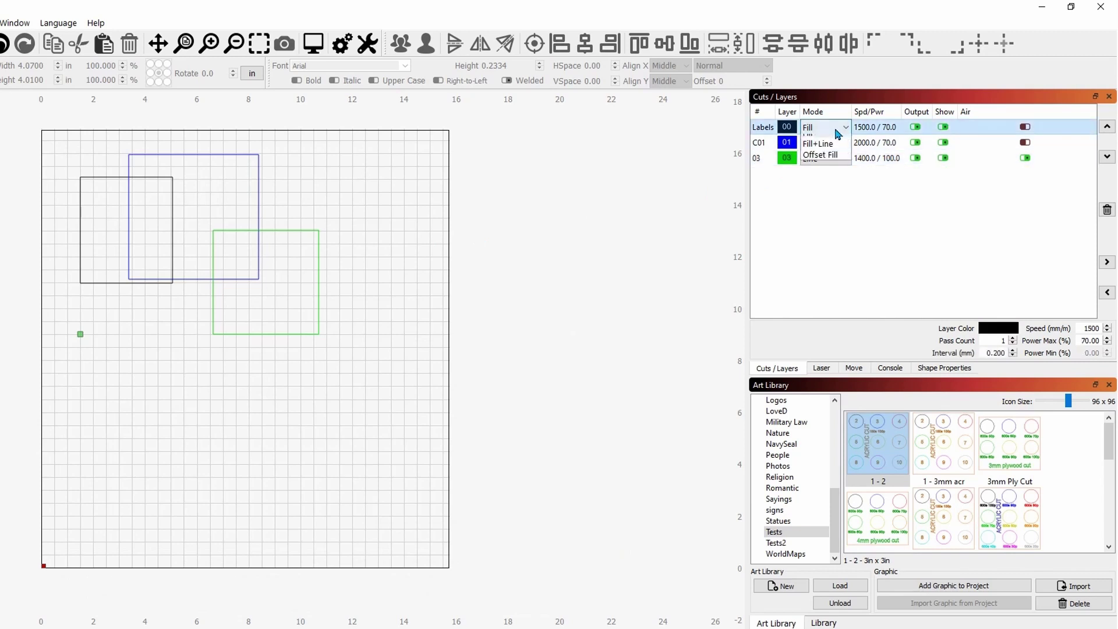
click(837, 144)
click(837, 146)
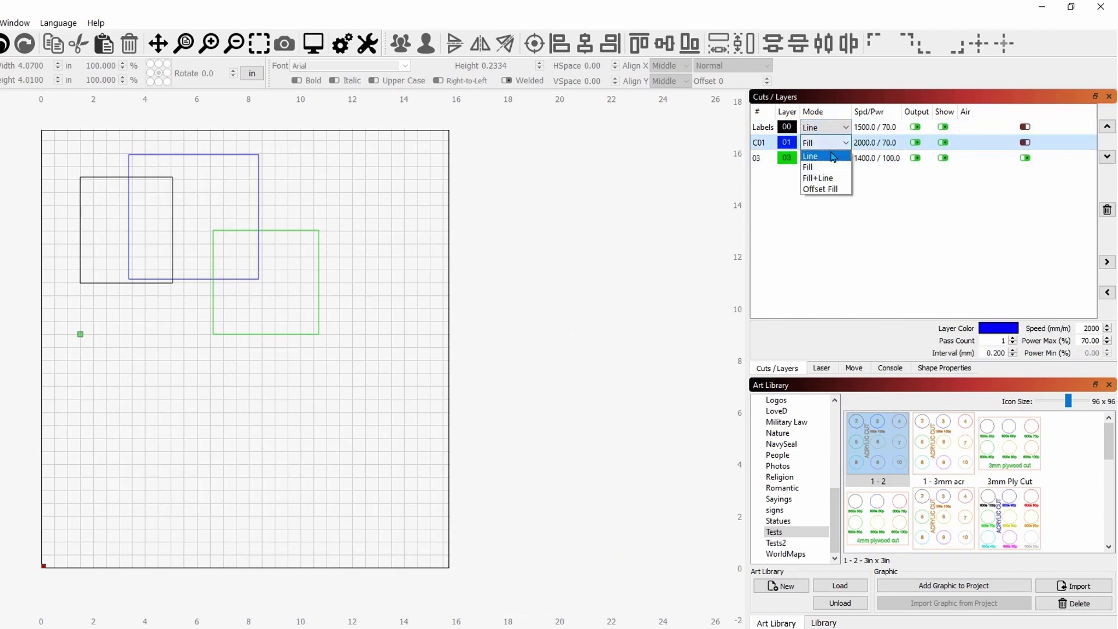
click(833, 155)
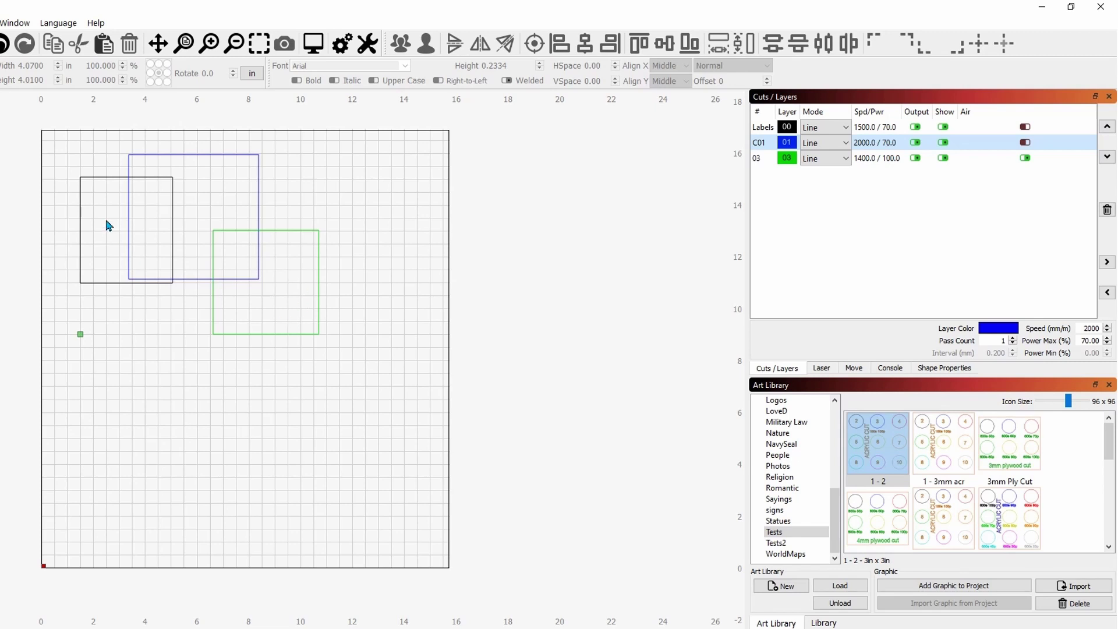
Preview the three rectangles as line cuts and scrub through the playback to examine the cut order.
click(313, 43)
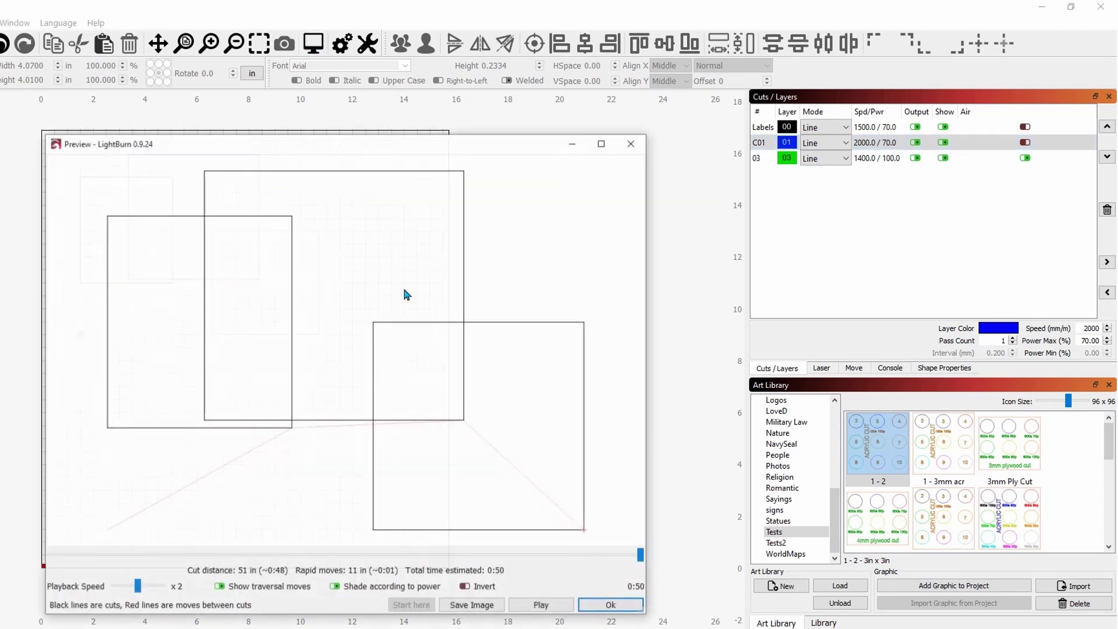
mouse_move(641, 556)
mouse_down()
mouse_move(91, 552)
mouse_move(659, 561)
mouse_up()
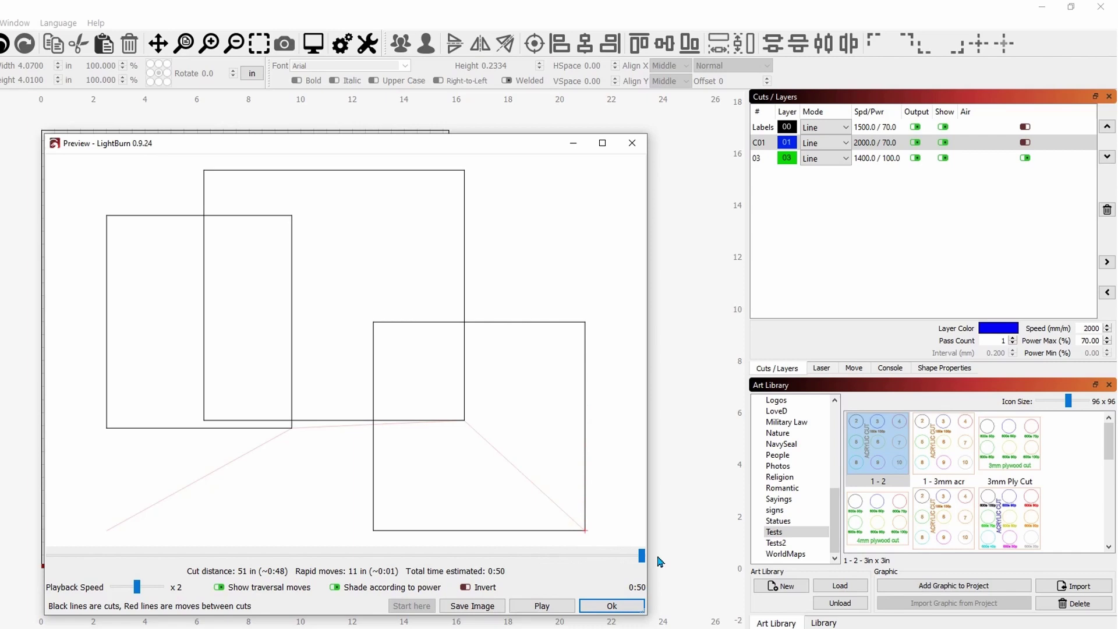
click(617, 608)
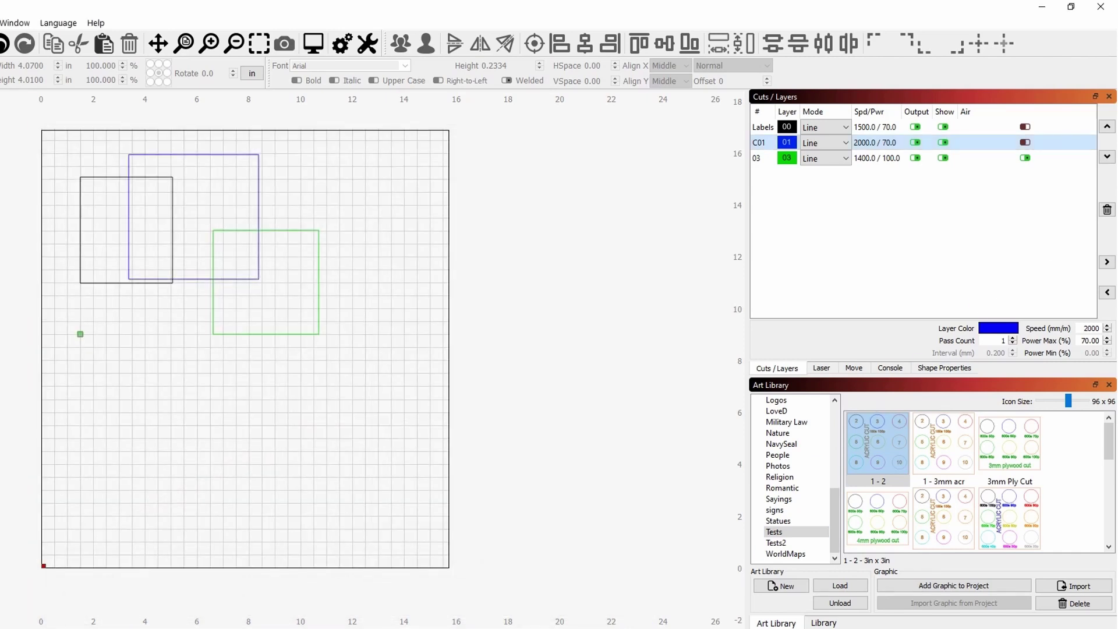
Move layer 03 to the first position in the layer order, above Labels and C01.
click(759, 160)
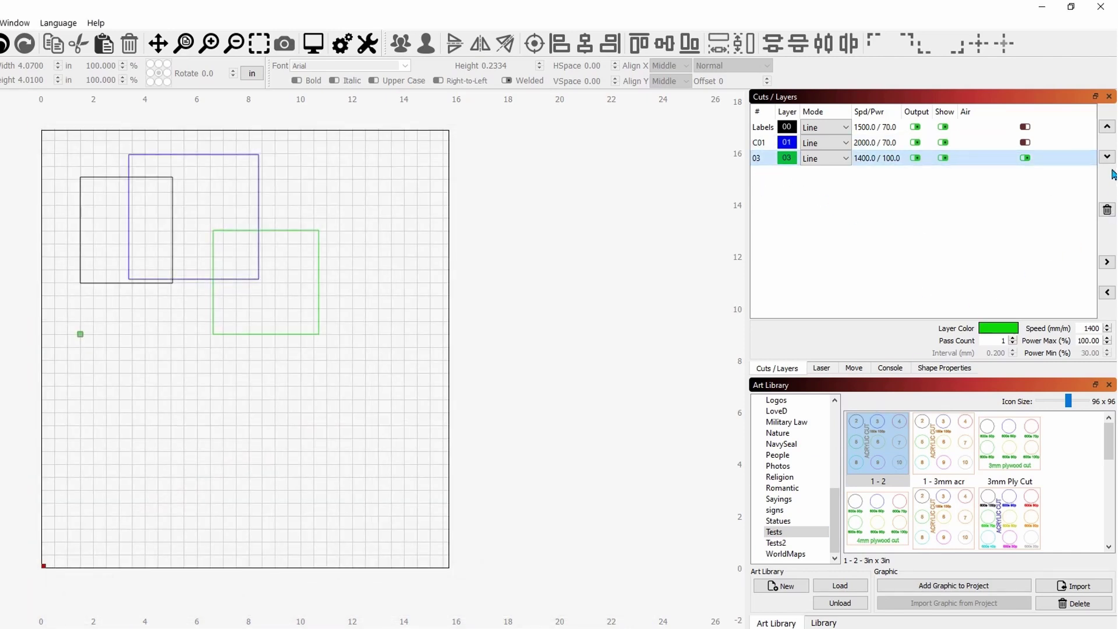
click(1107, 126)
click(1107, 127)
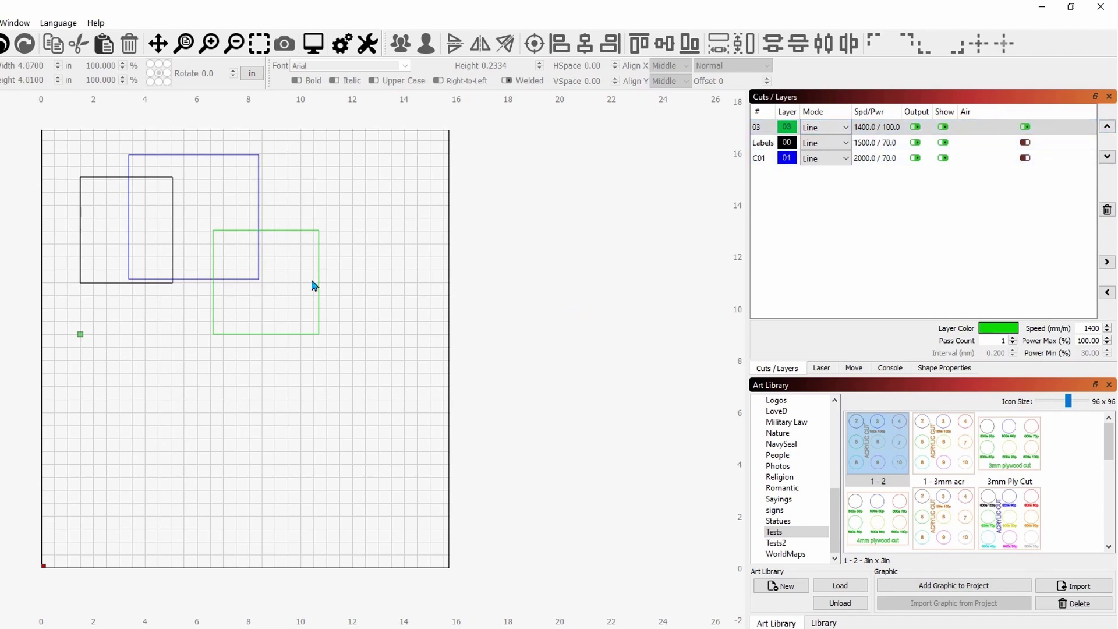
Preview the job with layer 03 first and scrub through the playback to examine the new cutting sequence.
click(314, 43)
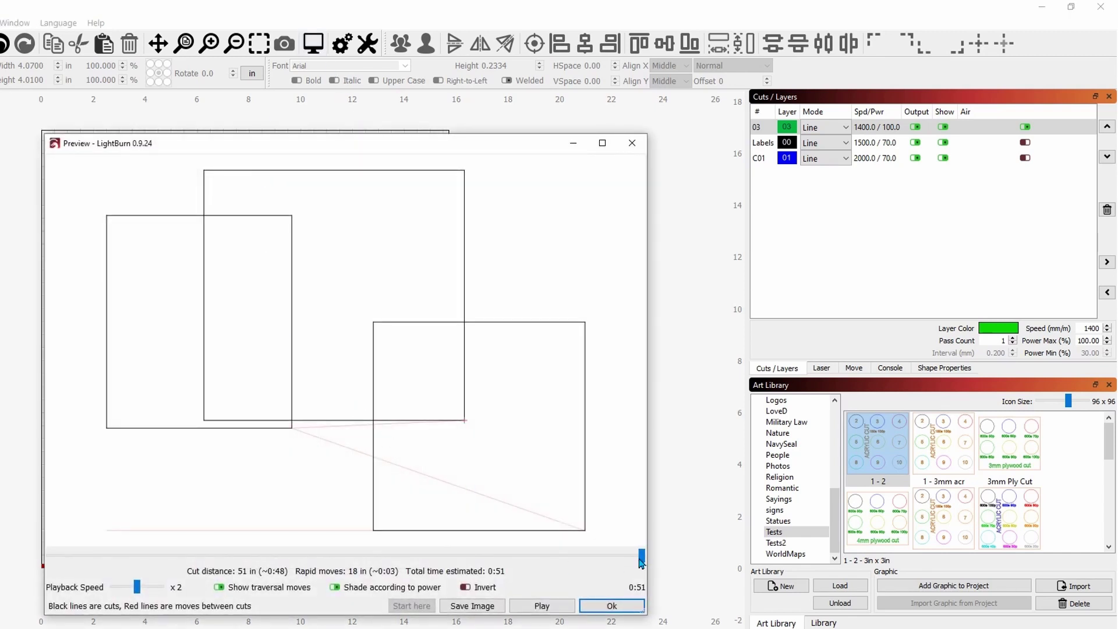
mouse_move(641, 563)
mouse_down()
mouse_move(52, 542)
mouse_move(639, 558)
mouse_up()
click(615, 606)
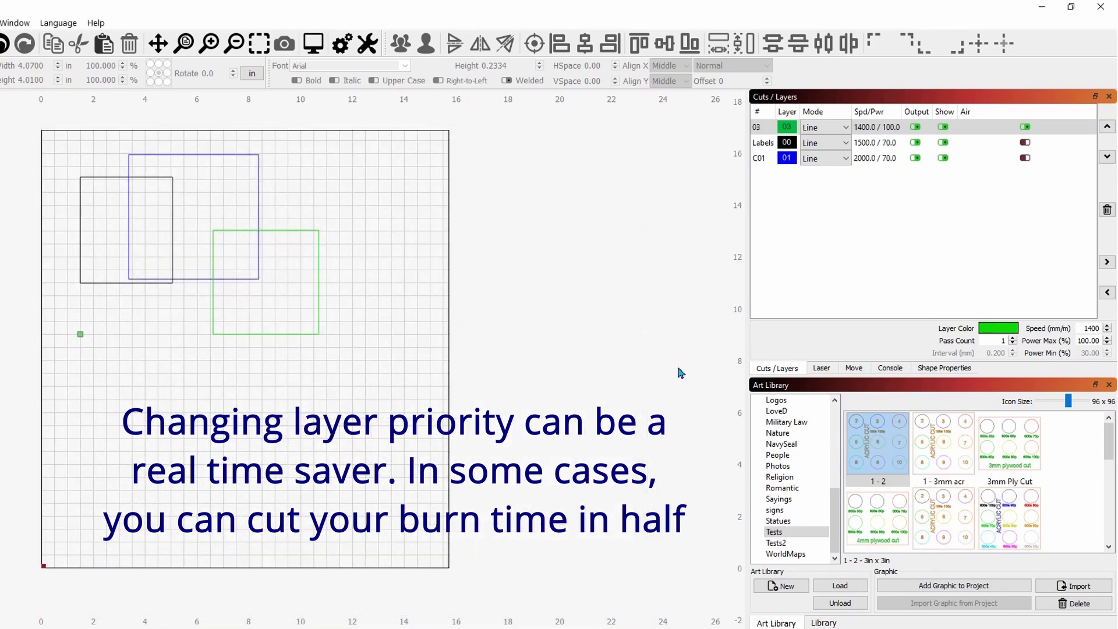
Move layer C01 above Labels in the layer order and scrub through the preview of the resulting cutting sequence.
click(760, 158)
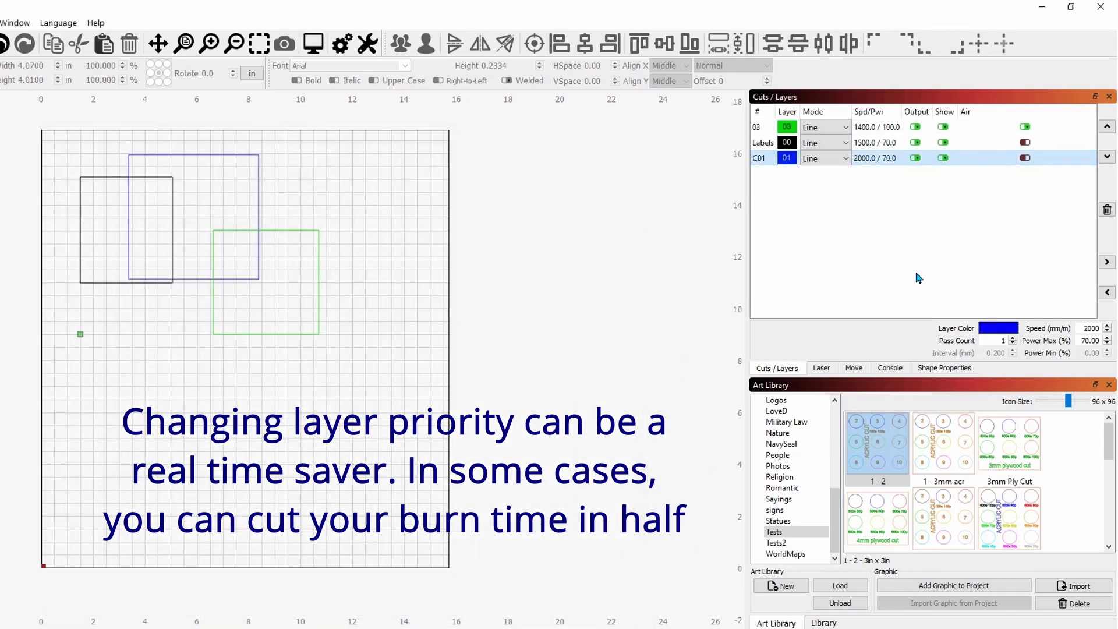
click(1108, 128)
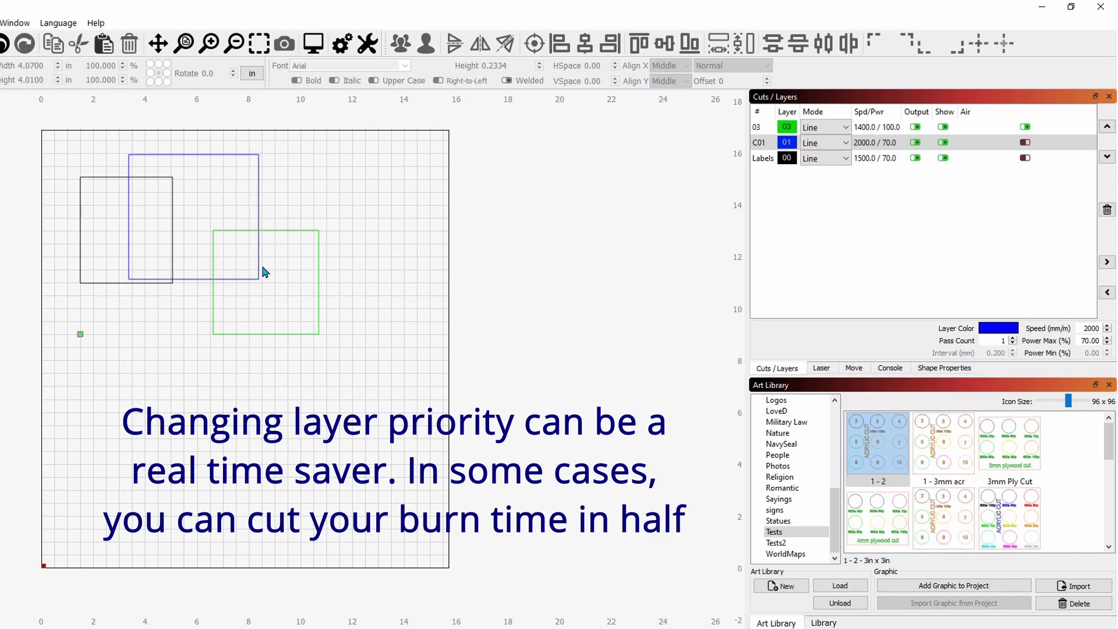
click(314, 44)
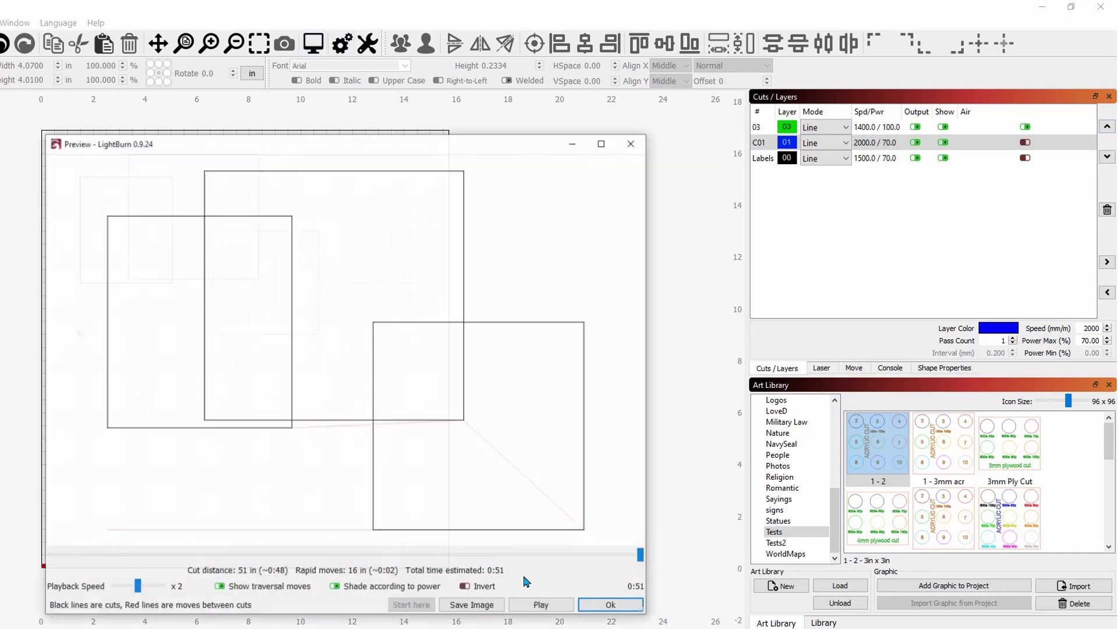
drag(550, 556, 629, 553)
click(613, 606)
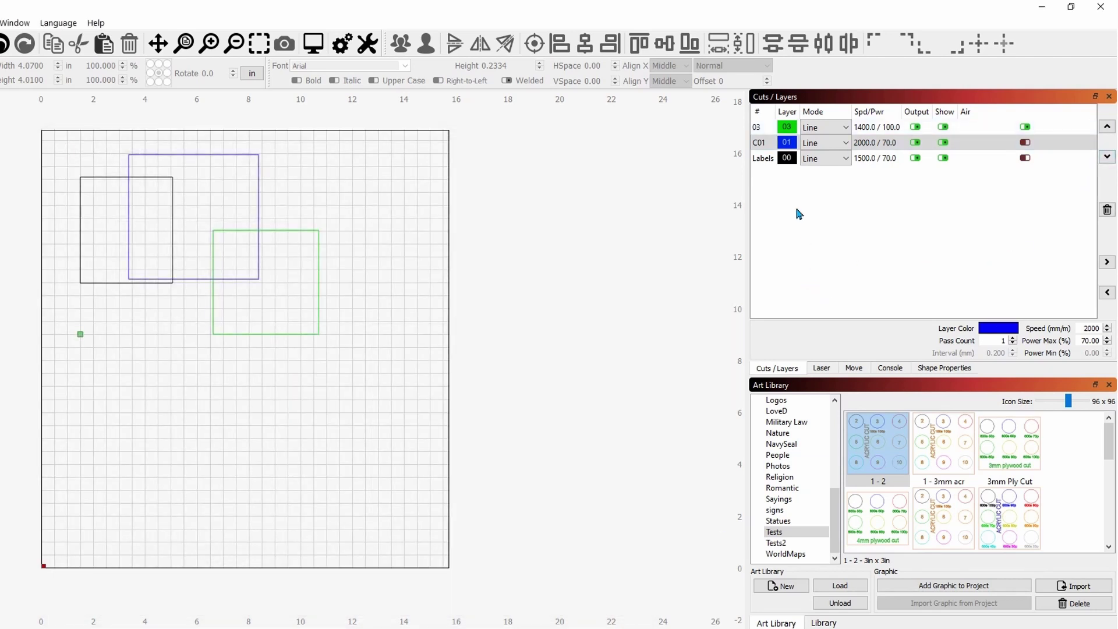
Delete the Labels layer together with its black rectangle, and select the remaining layers 03 and C01 in turn.
click(765, 159)
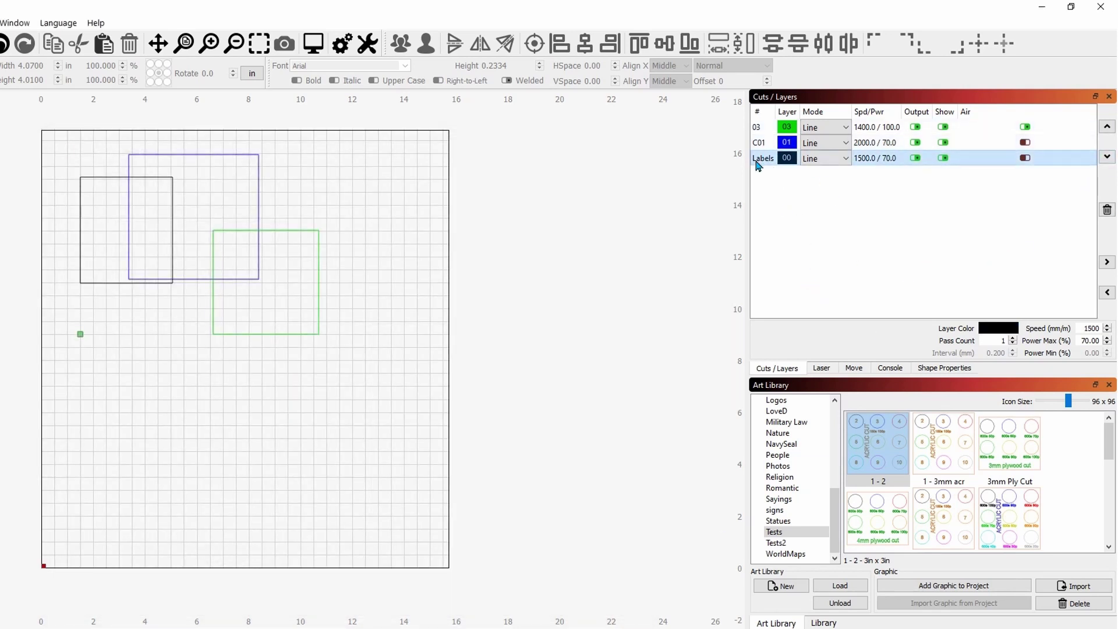
click(1107, 211)
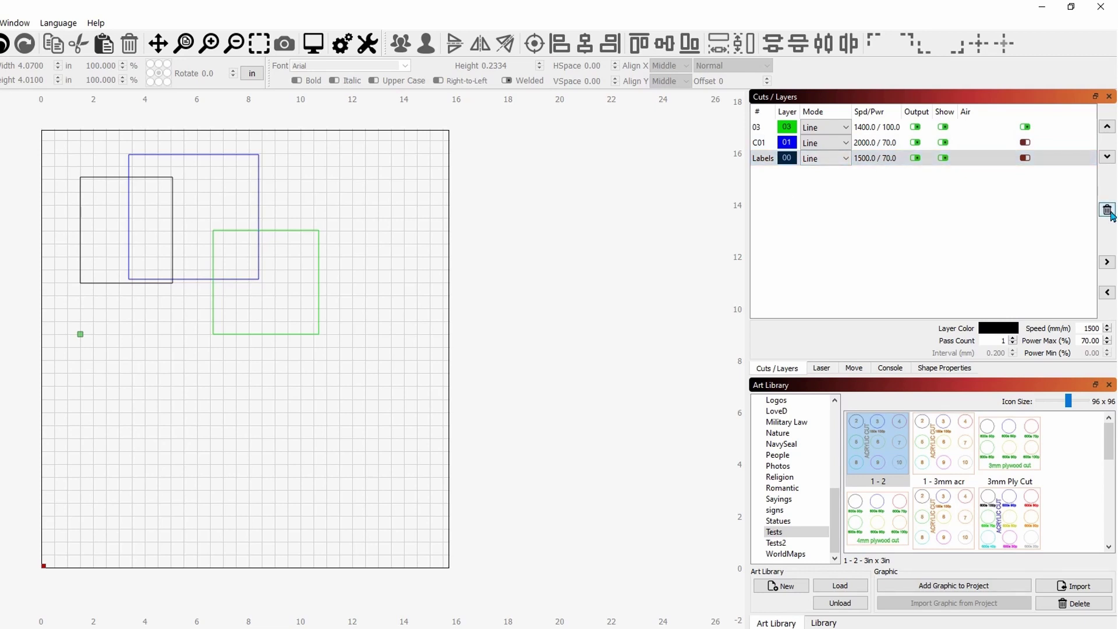
click(547, 365)
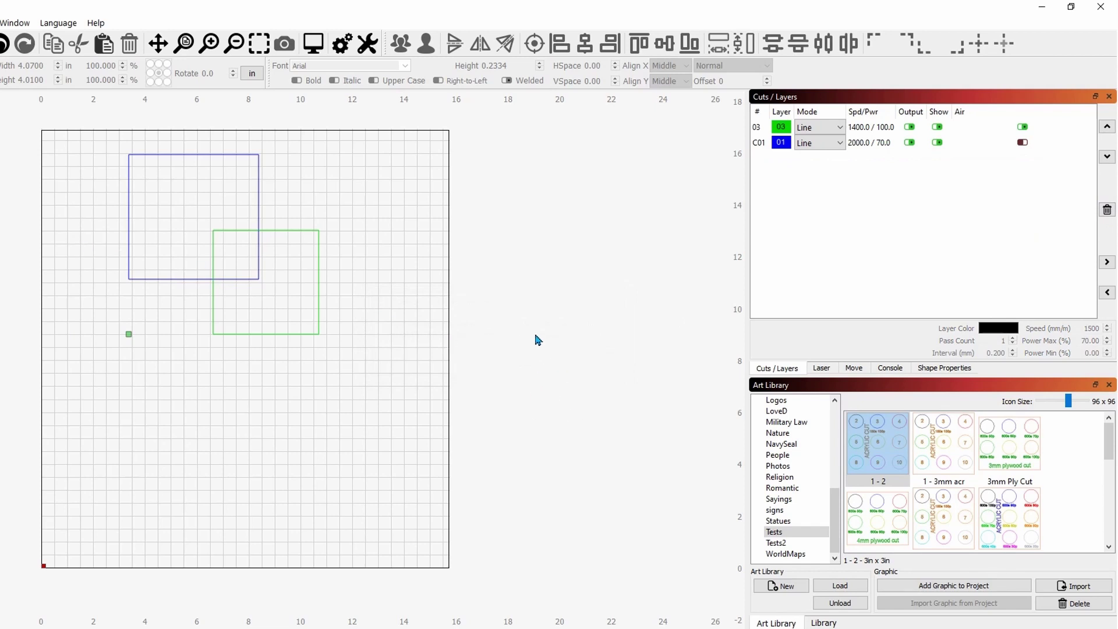
click(761, 133)
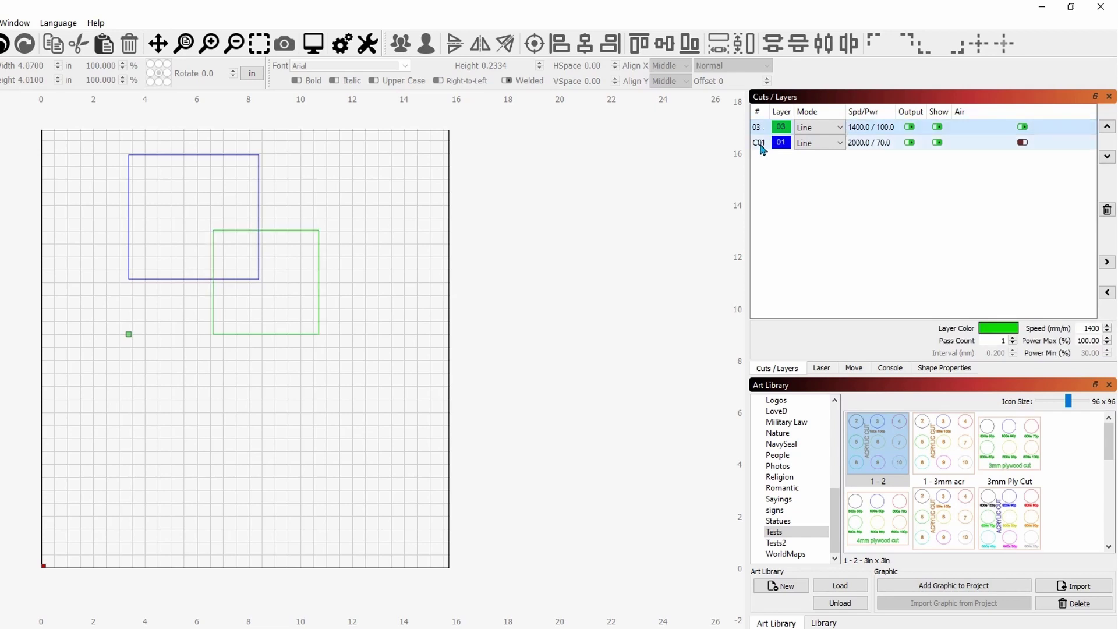
click(761, 148)
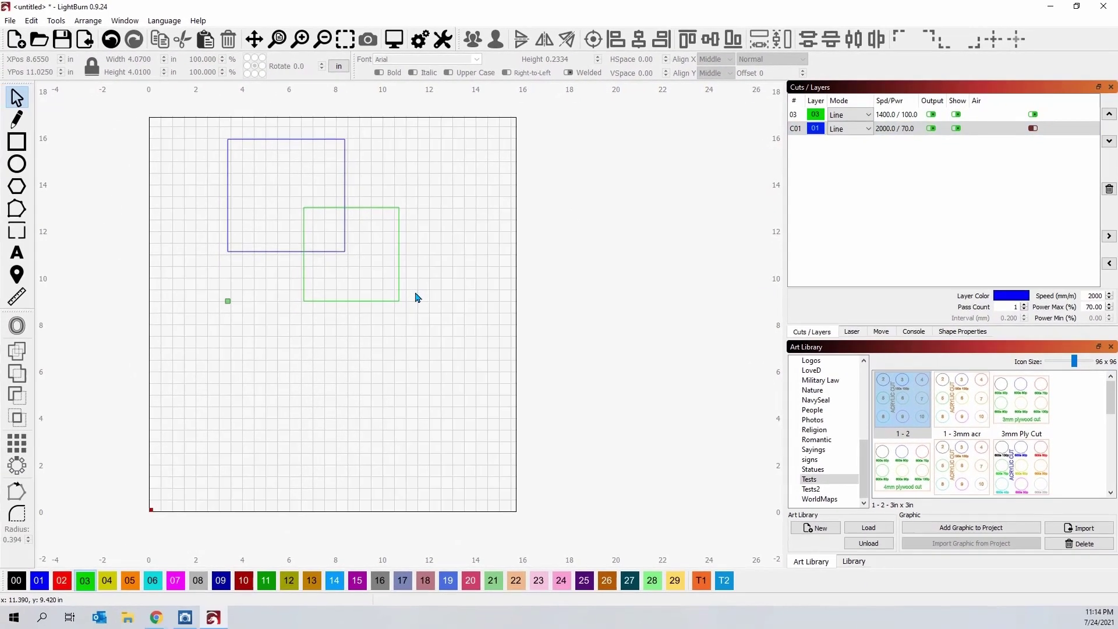
Draw two green rectangles below the existing ones: a wide one, and a taller one about 5.48 by 6.11 in beside it.
click(18, 145)
drag(368, 283, 512, 369)
drag(236, 291, 364, 433)
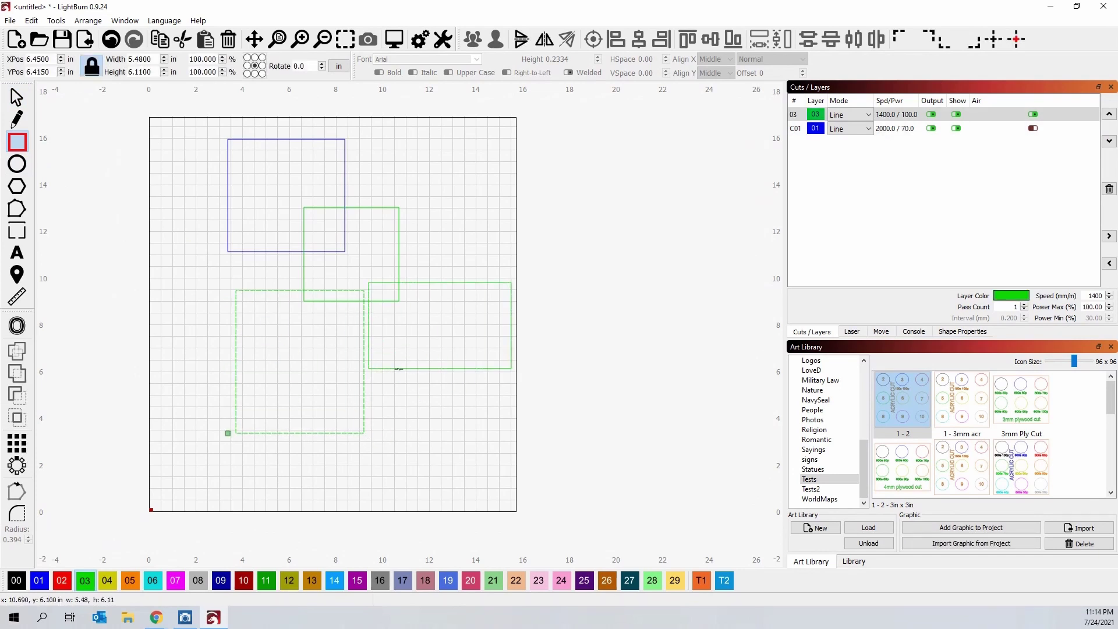
Assign the taller new rectangle to black layer 00 and deselect it.
click(16, 97)
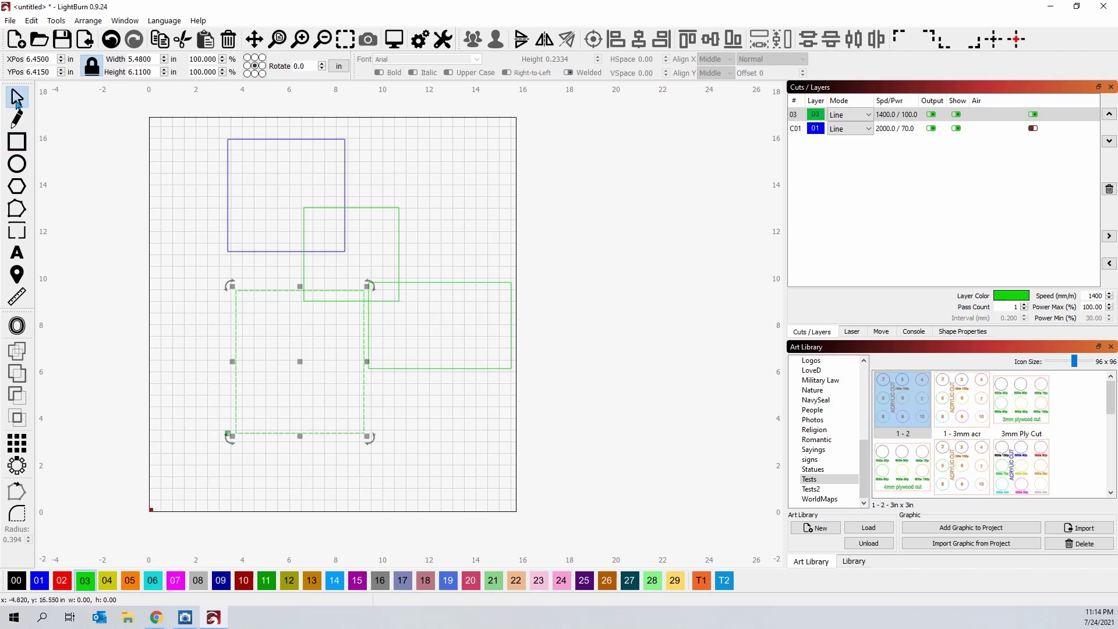
click(18, 580)
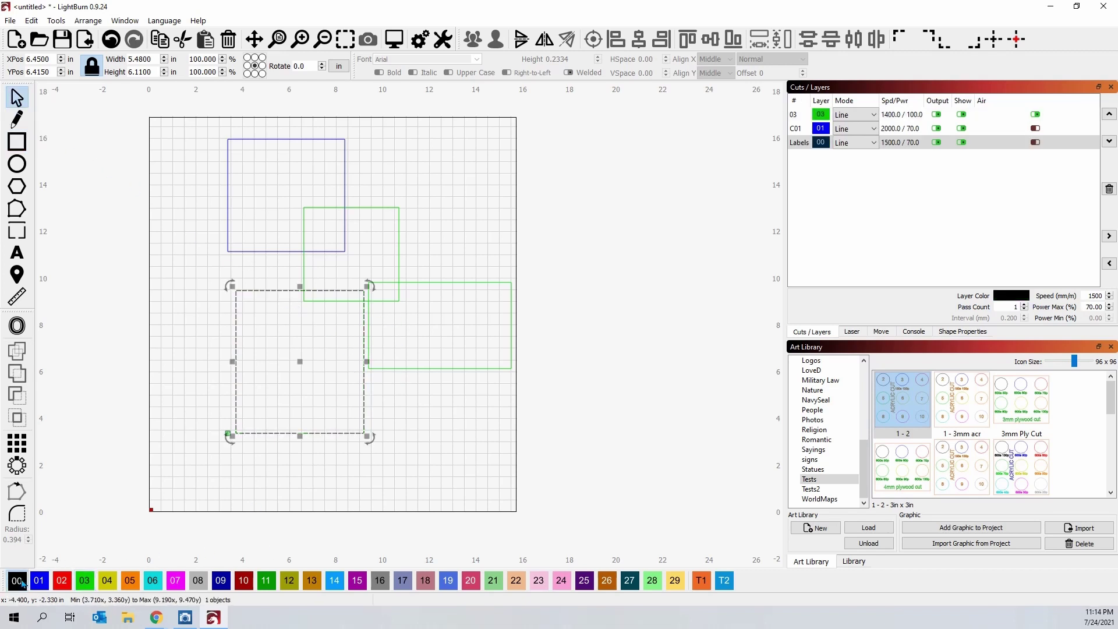
click(613, 313)
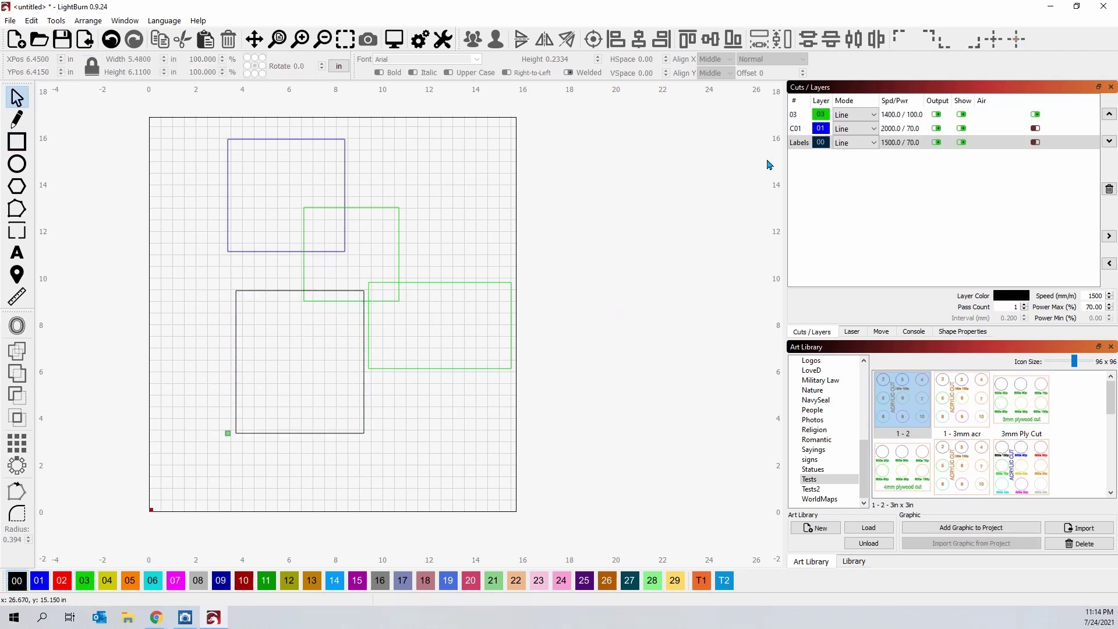
Select layers C01 and Labels in turn to flash their shapes in the workspace.
click(795, 130)
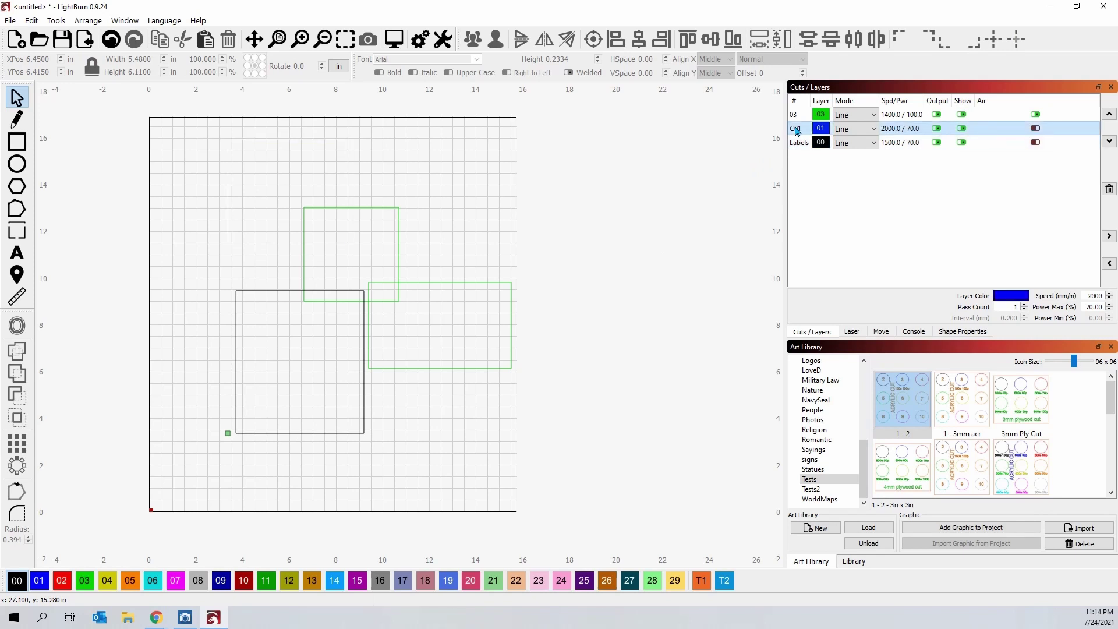
click(794, 146)
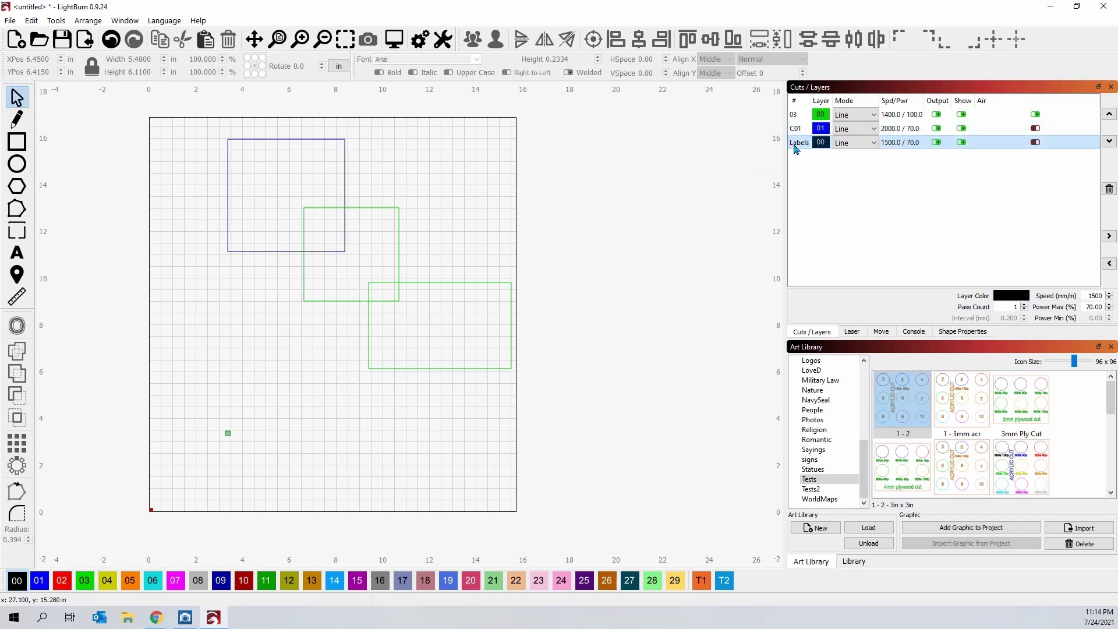
Copy the cut settings of layer 03 and paste them onto layer C01.
click(792, 115)
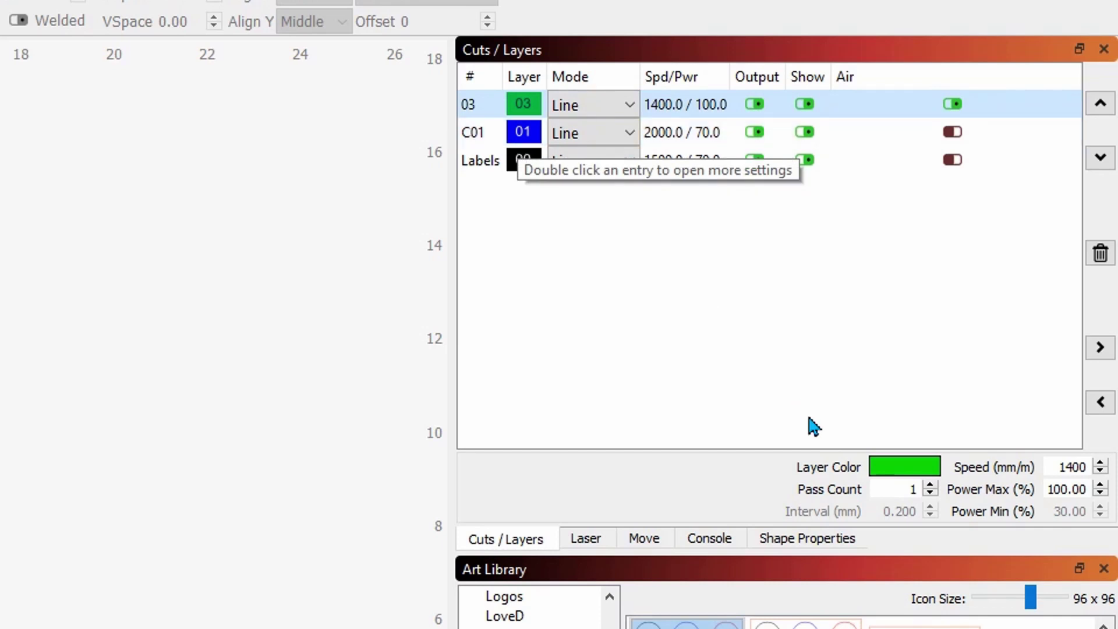
click(1100, 351)
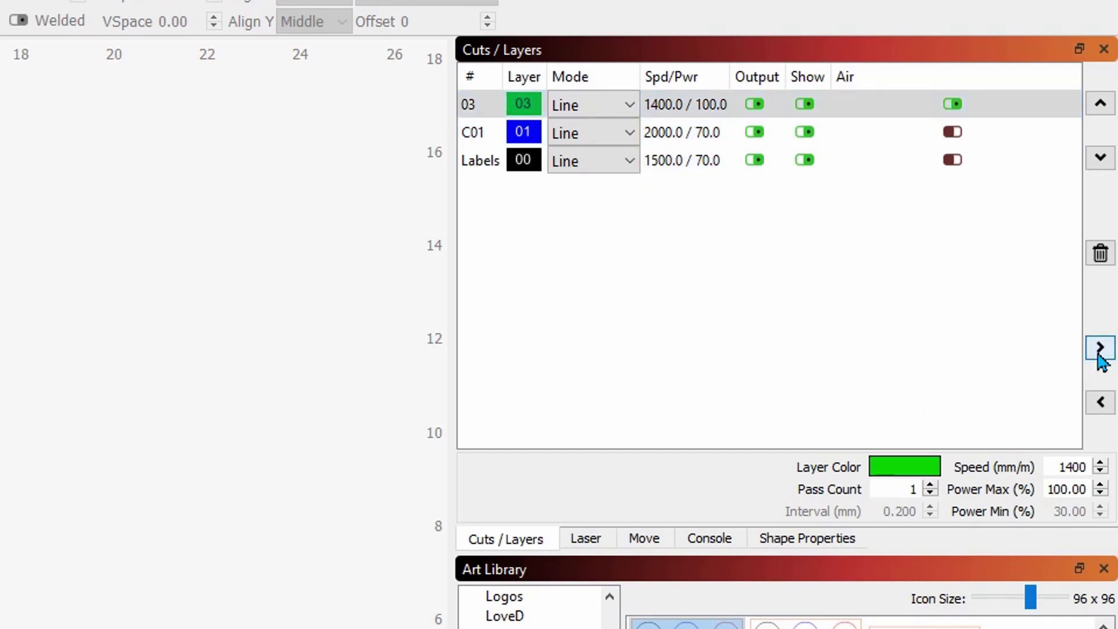
click(483, 132)
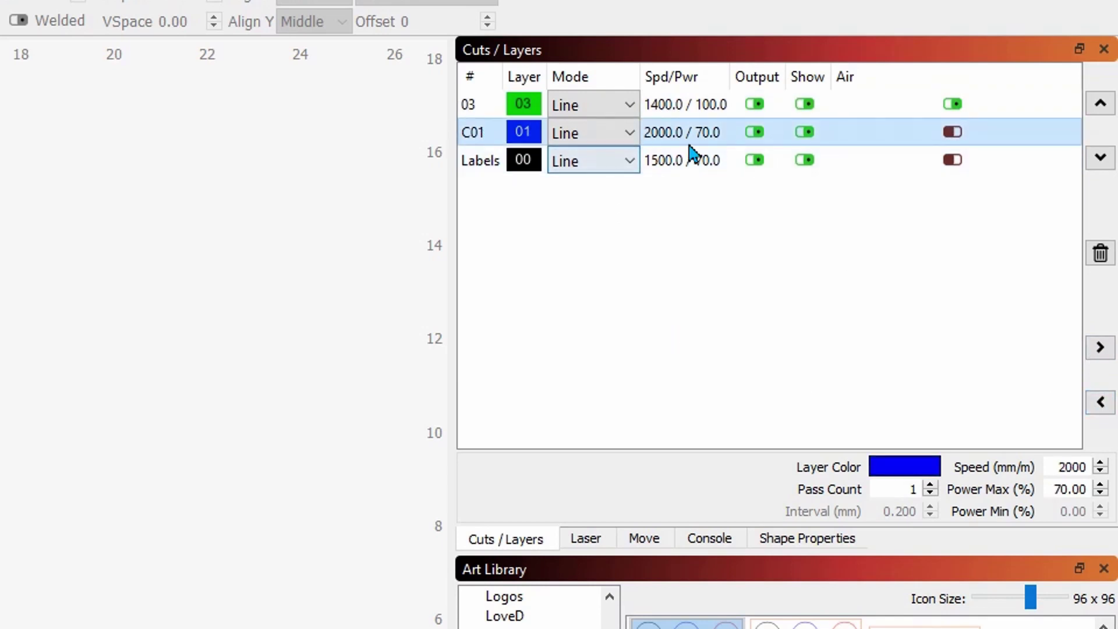
click(1099, 403)
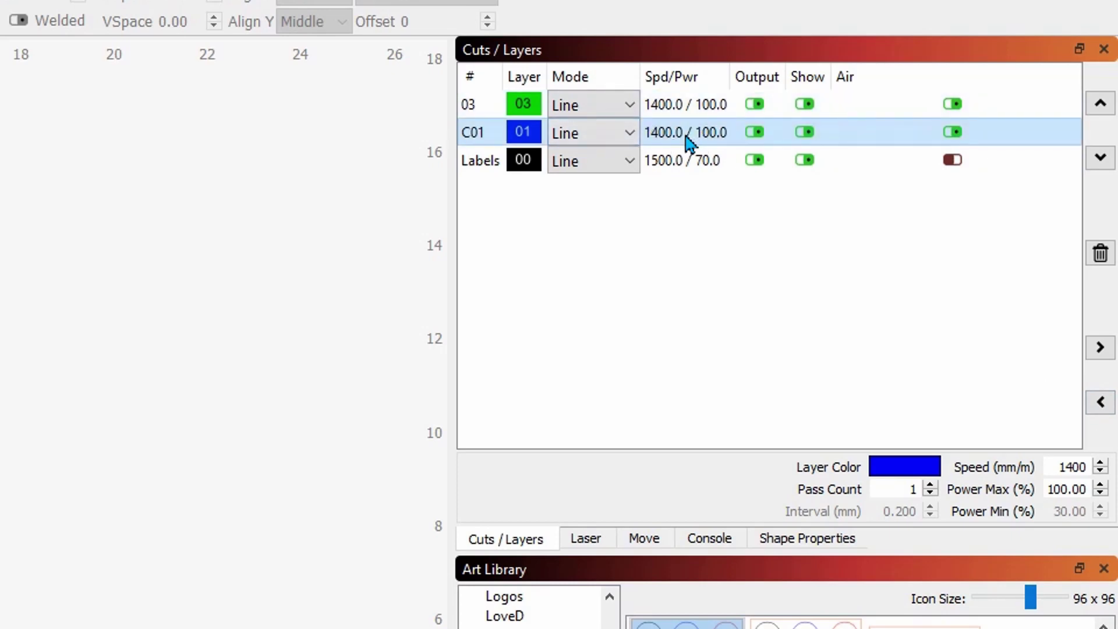
Open the cut settings of layer 03, review its speed, power and mode options, and close the editor.
double_click(477, 106)
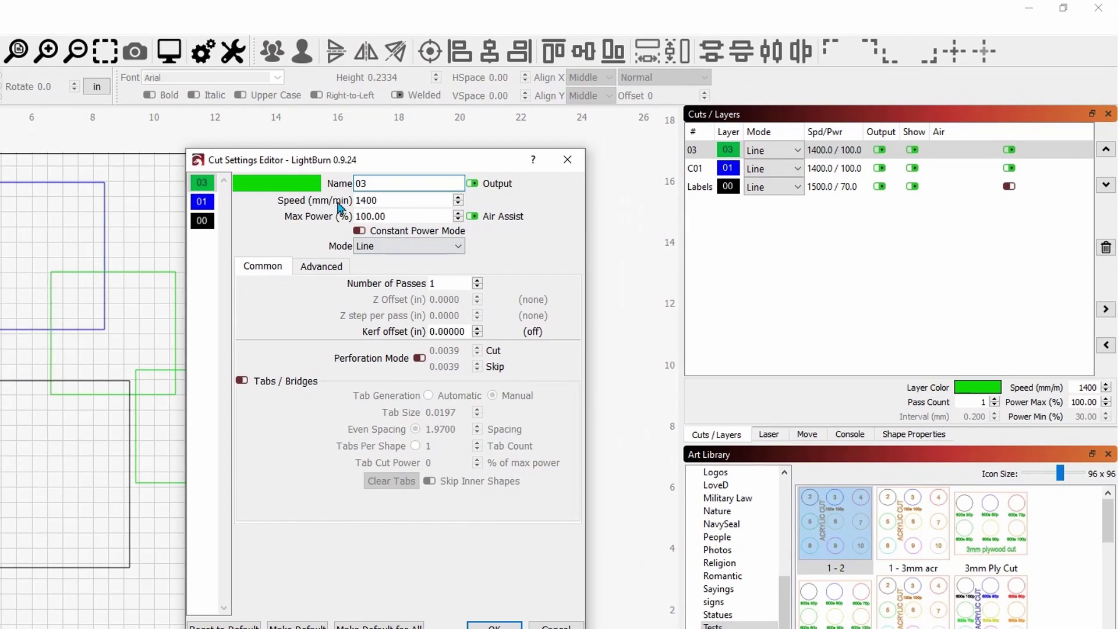
drag(405, 154, 488, 126)
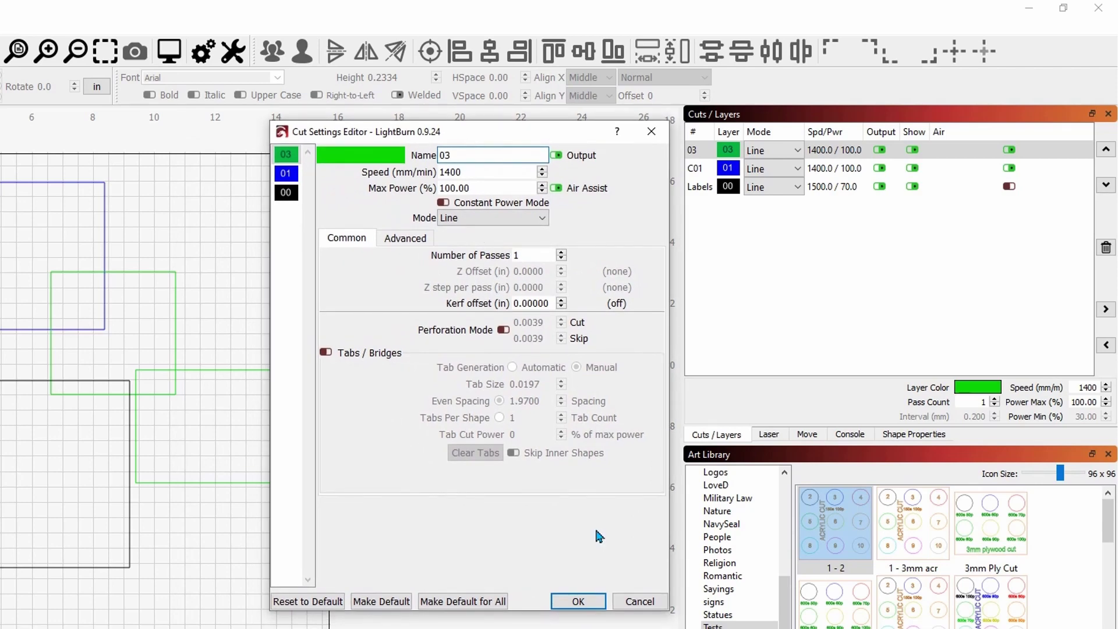
click(578, 601)
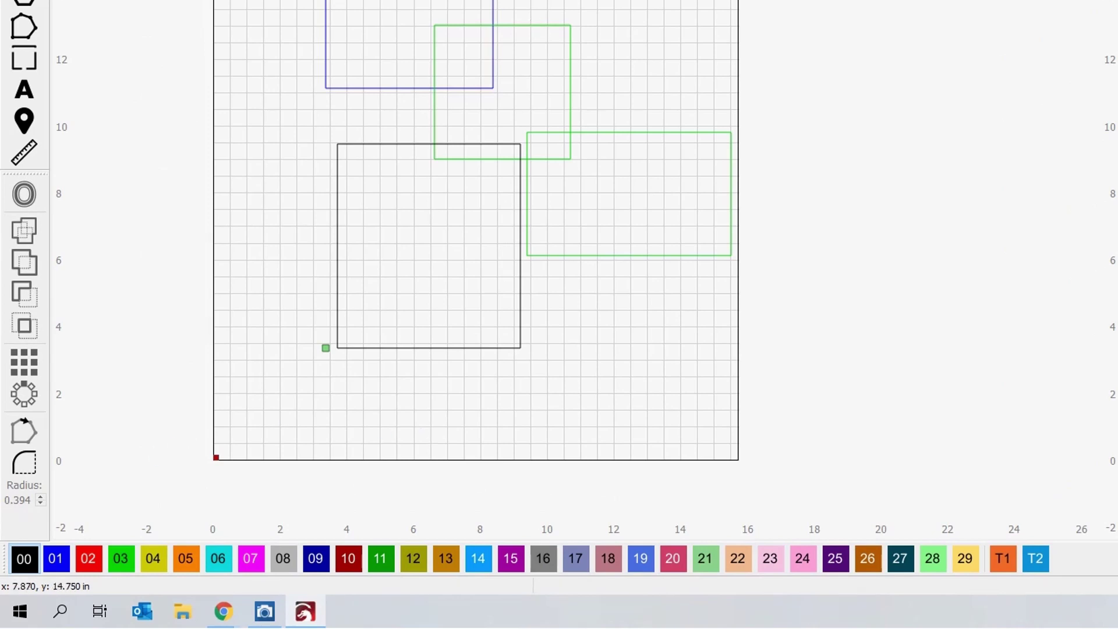
Assign the blue rectangle to red layer 02.
click(494, 1)
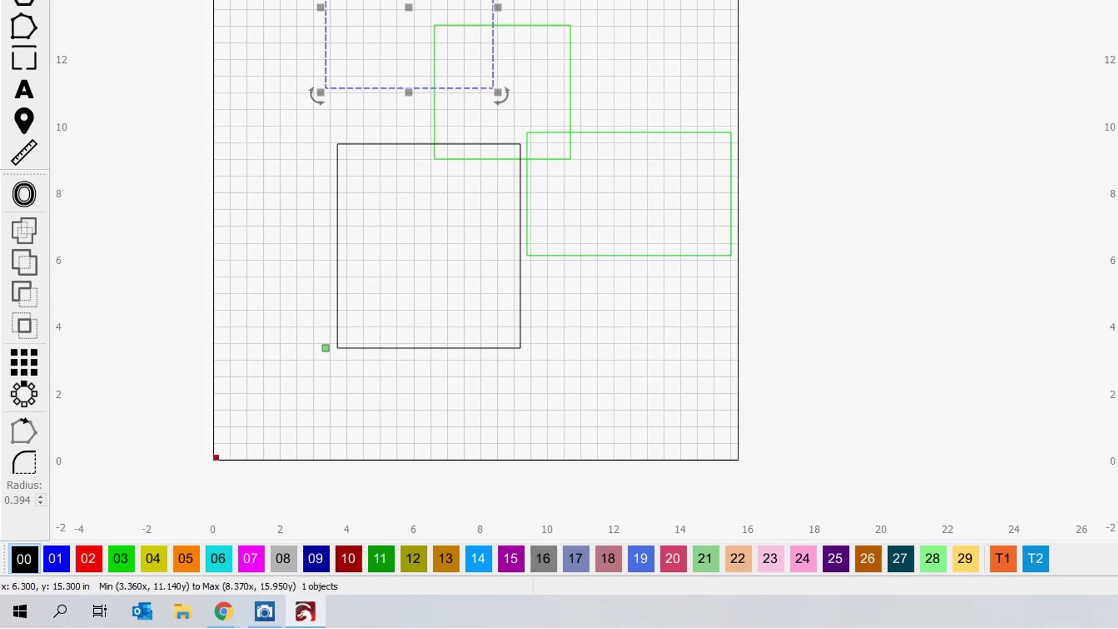
click(91, 563)
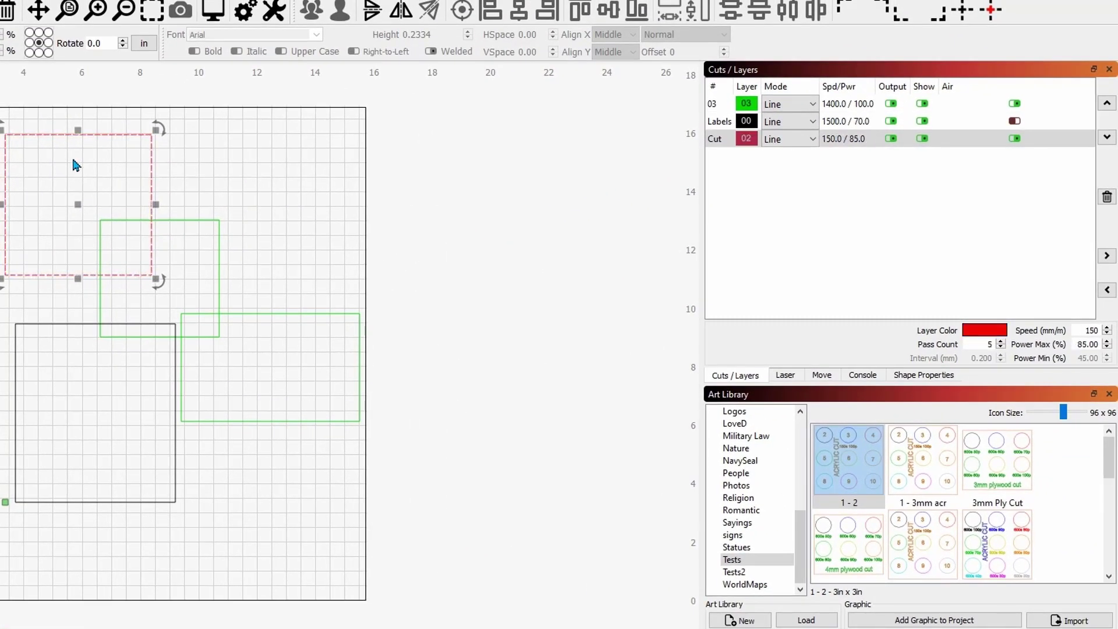
Open the Cut layer's settings, switch Tabs / Bridges off and back on, review the tab options and accept the settings.
double_click(715, 140)
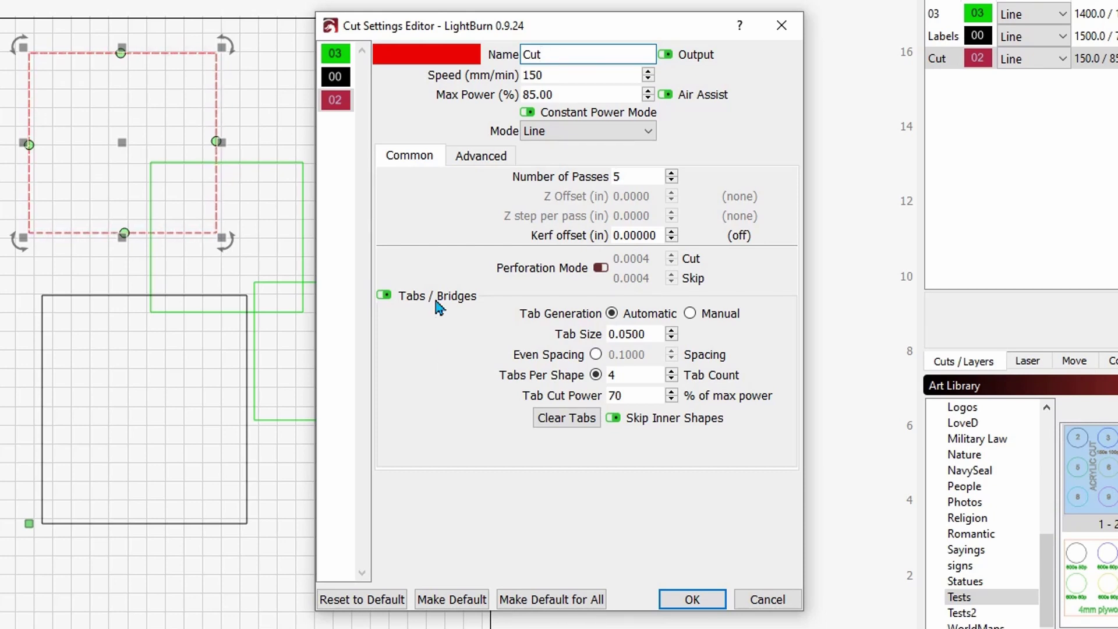
click(383, 295)
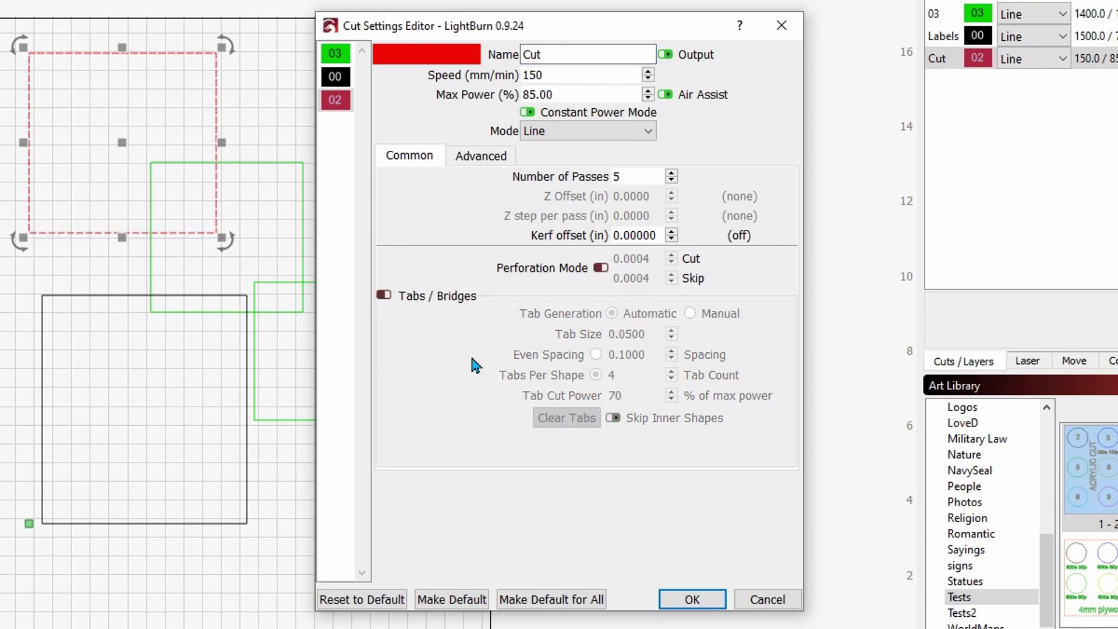
click(383, 296)
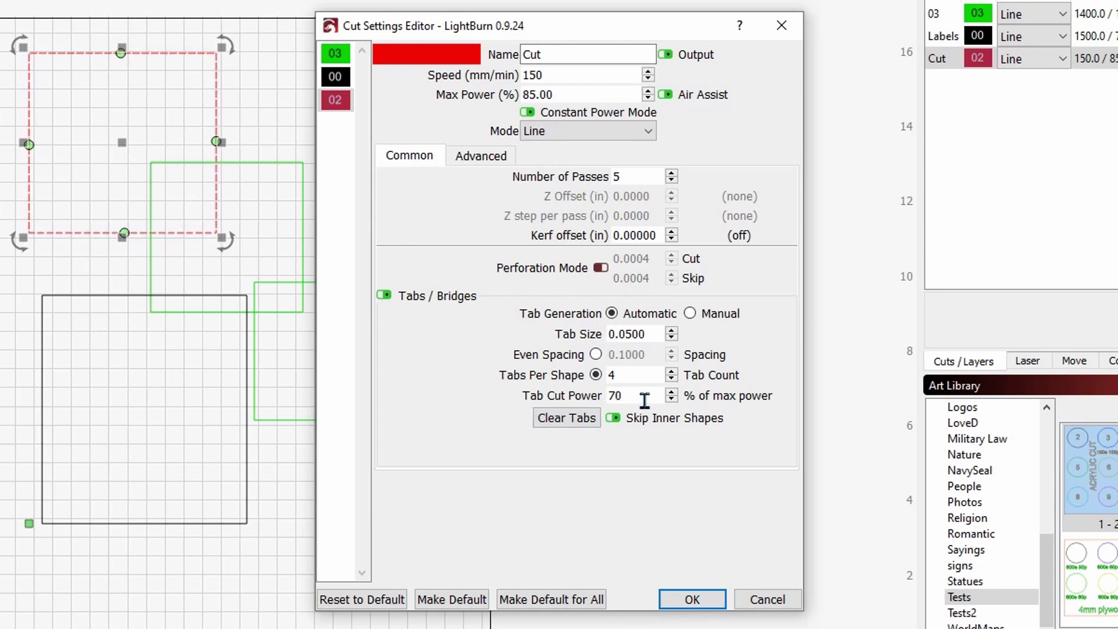
mouse_move(645, 400)
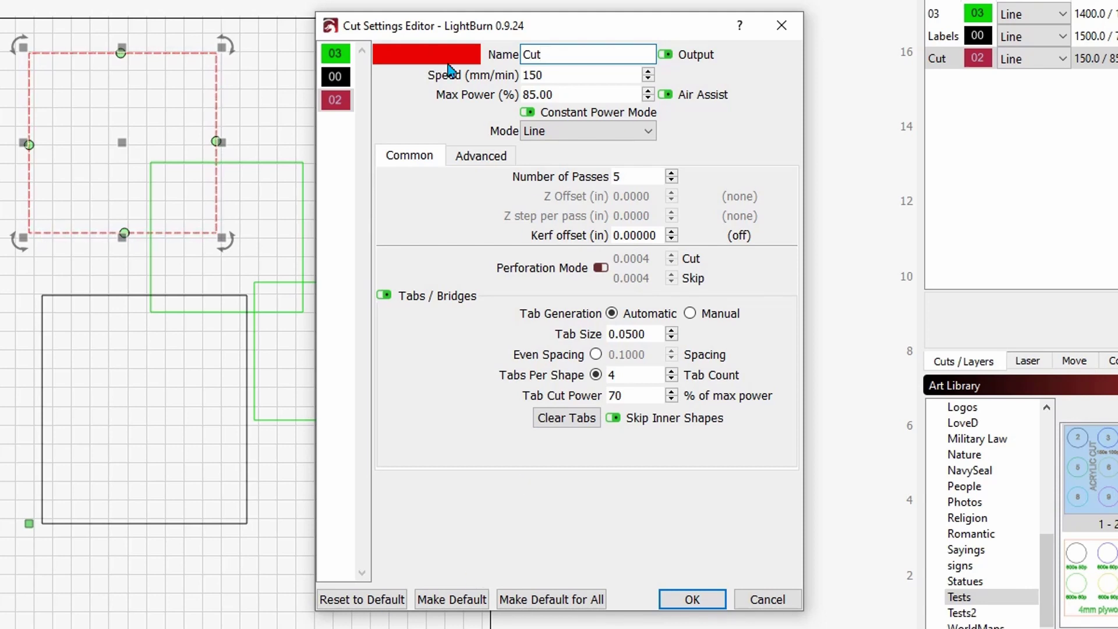
click(691, 600)
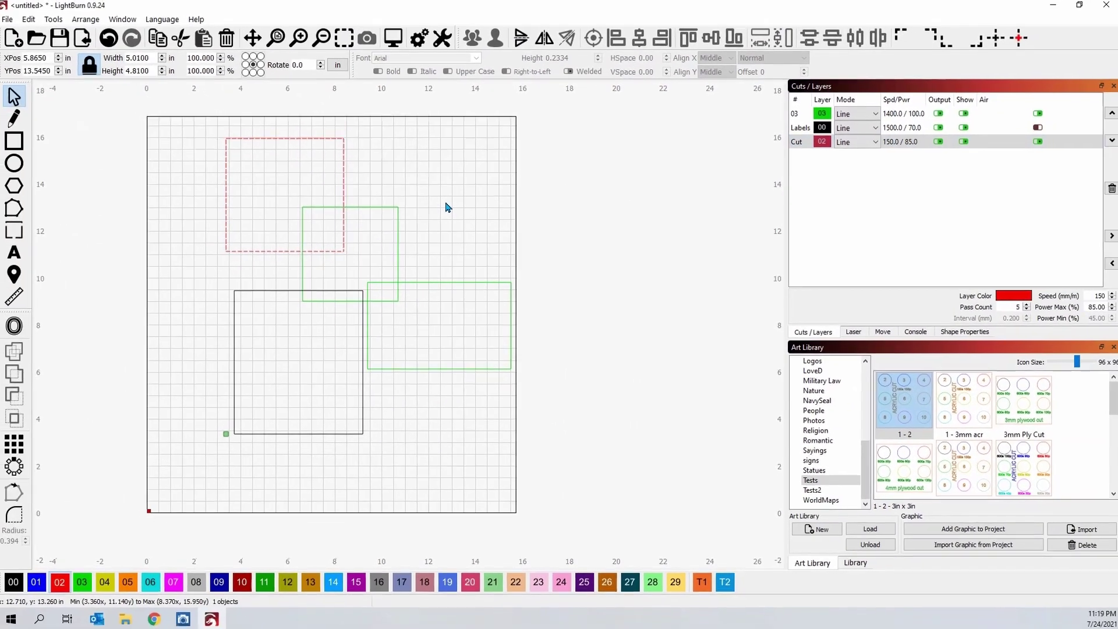
Clear the selection and review the cut settings of layer 03, closing the editor without altering anything.
click(428, 194)
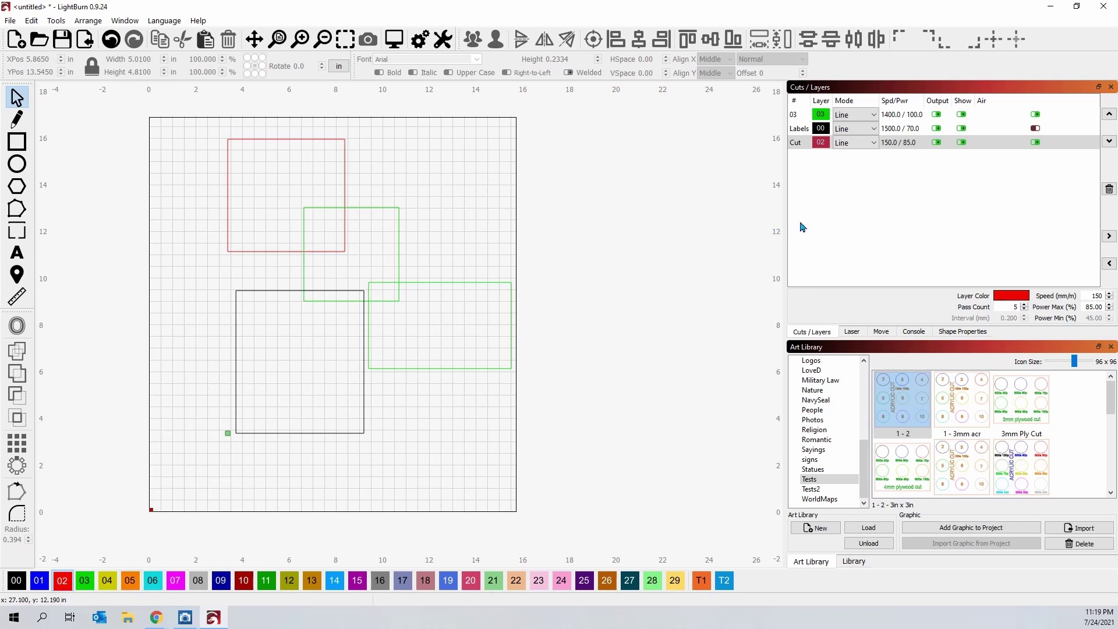
double_click(799, 116)
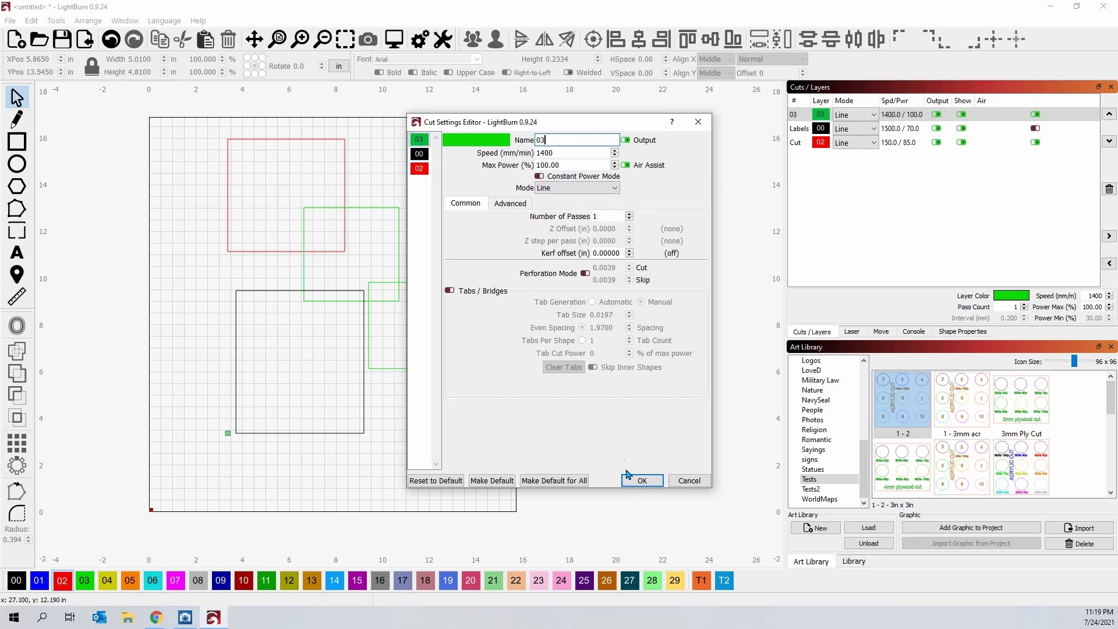
click(642, 481)
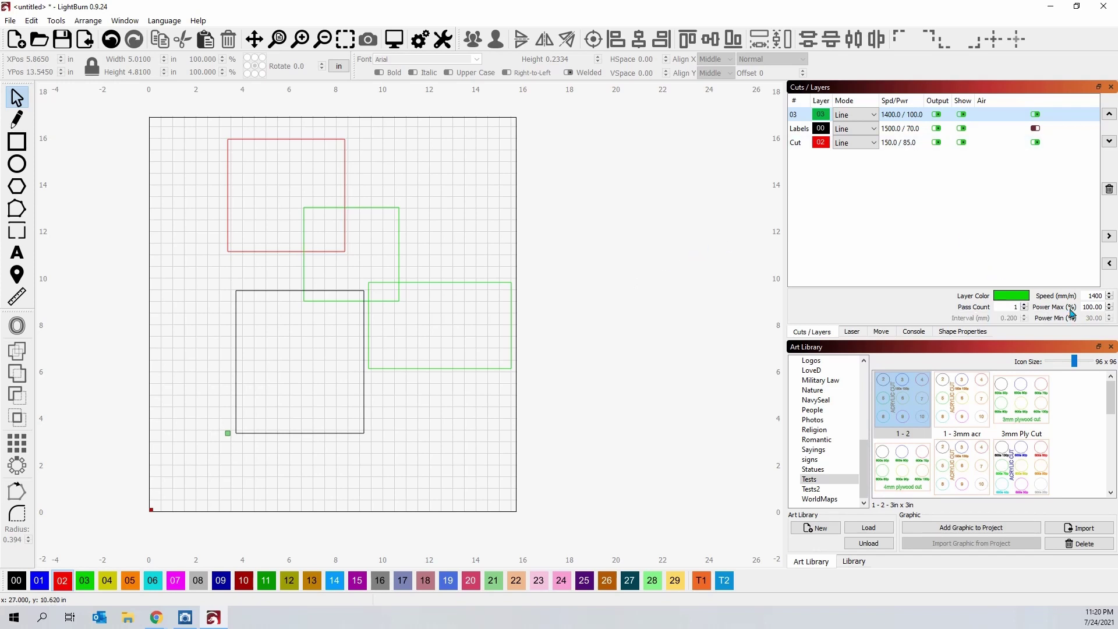
double_click(799, 117)
click(699, 122)
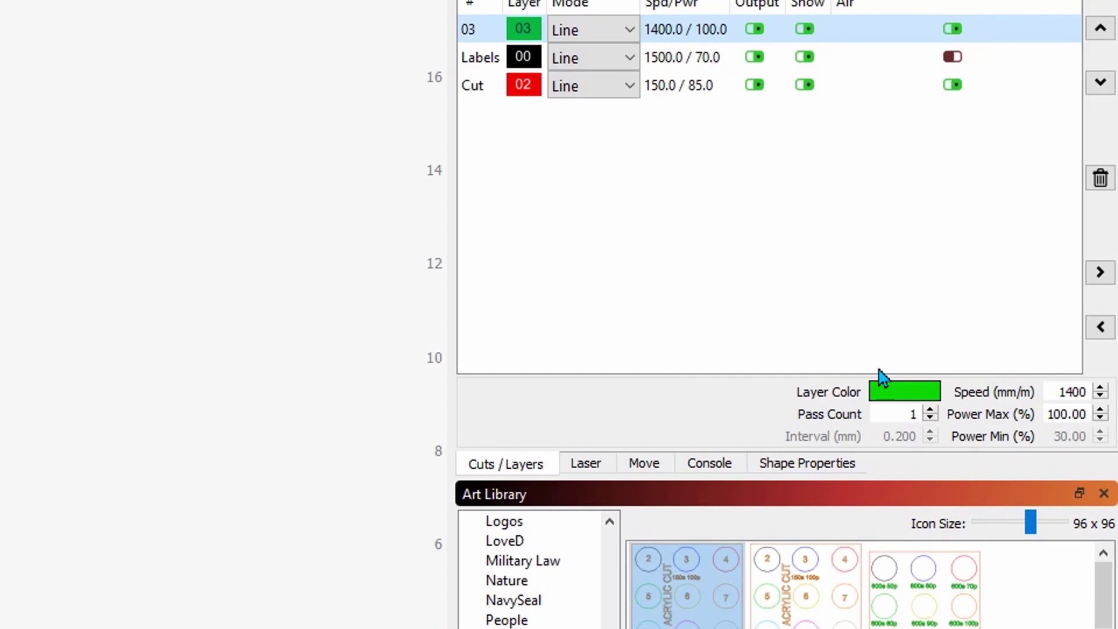
Bring up the Laser window and delete all four sample rectangles from the workspace.
click(585, 469)
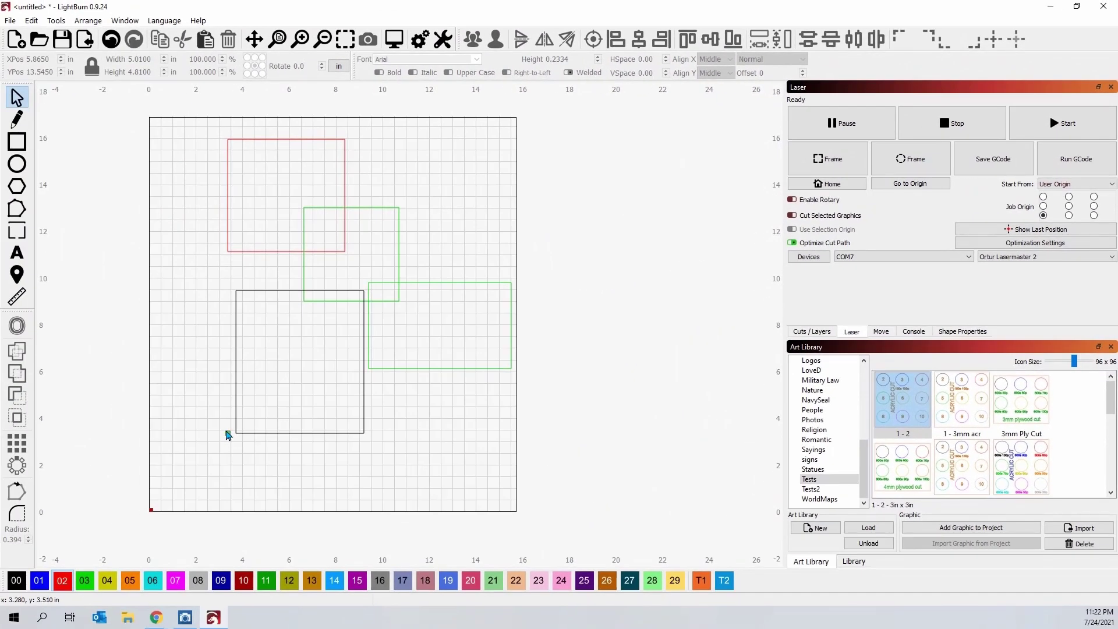
drag(514, 421, 216, 119)
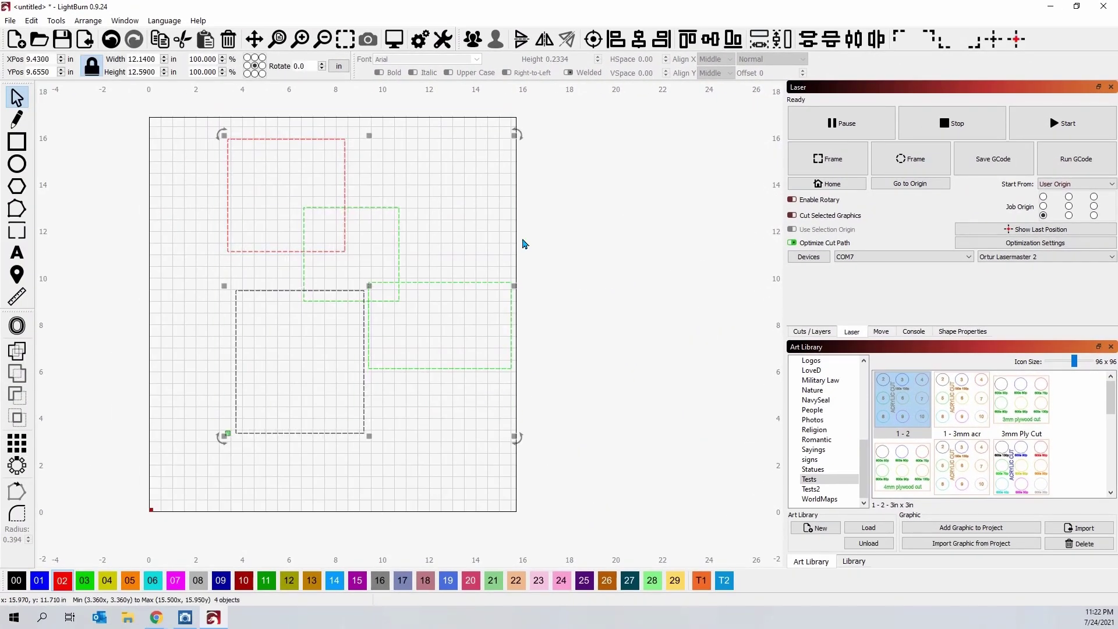
key(Delete)
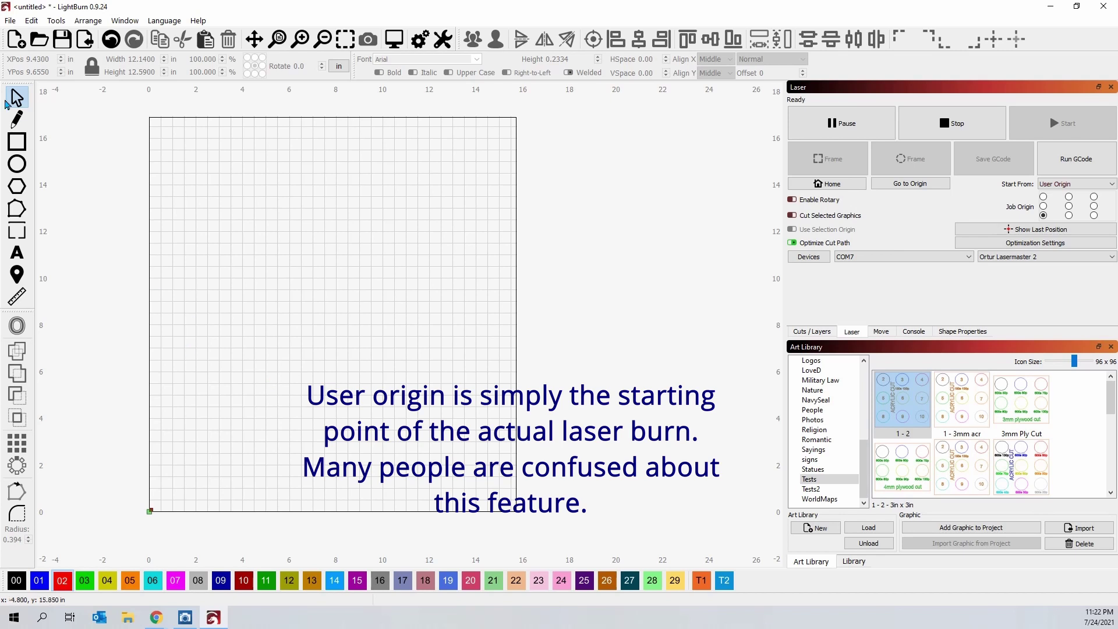
Draw a rectangle about 10.37 by 6.45 in and move it fully inside the work area, then deselect it.
click(17, 142)
mouse_move(141, 166)
mouse_down()
mouse_move(233, 293)
mouse_move(384, 317)
mouse_up()
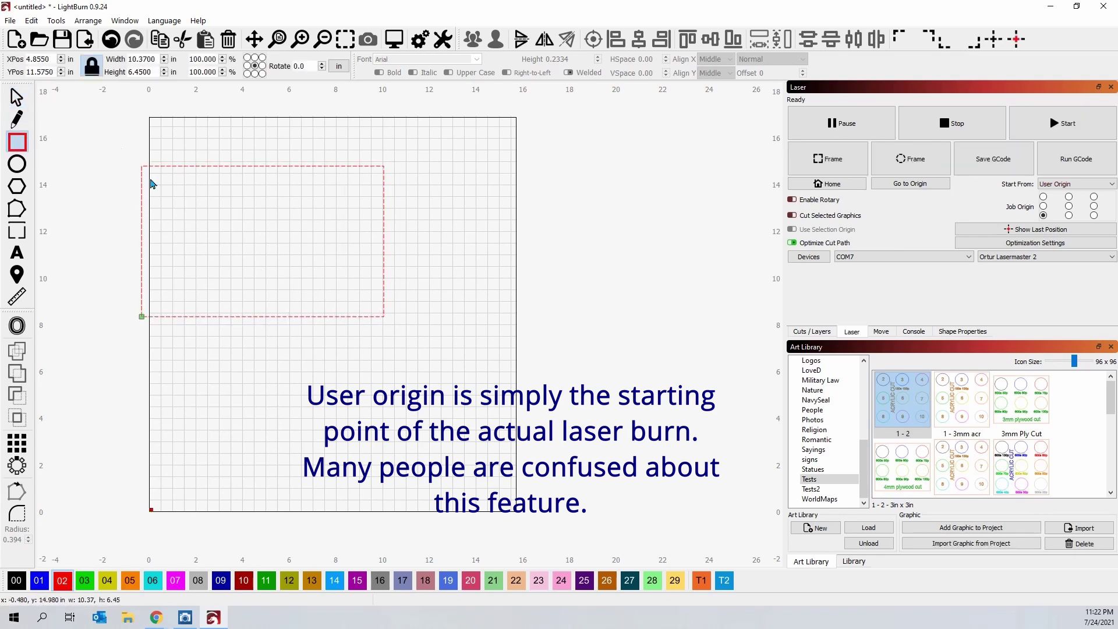
click(16, 97)
drag(260, 240, 347, 238)
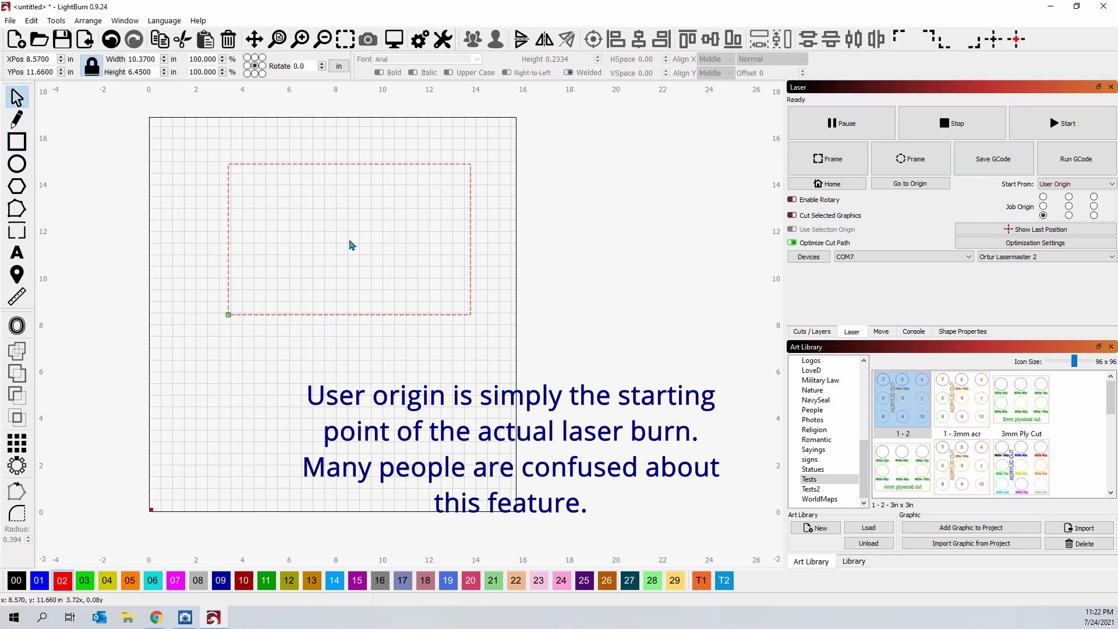
click(234, 322)
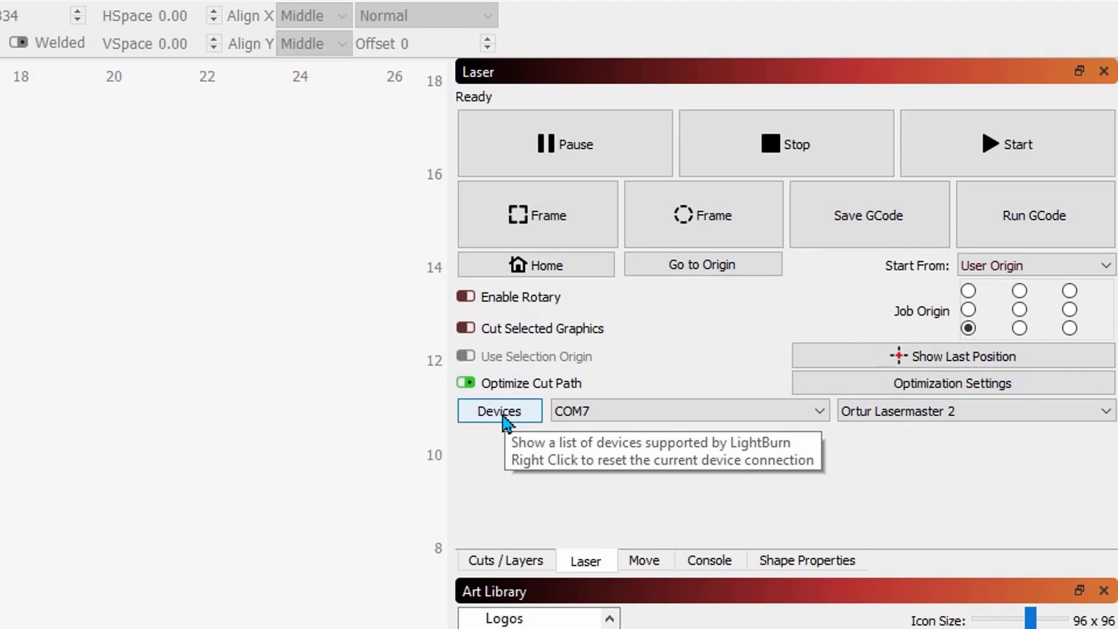
Examine the list of laser devices and its options for adding a machine, then cancel out of it.
click(501, 413)
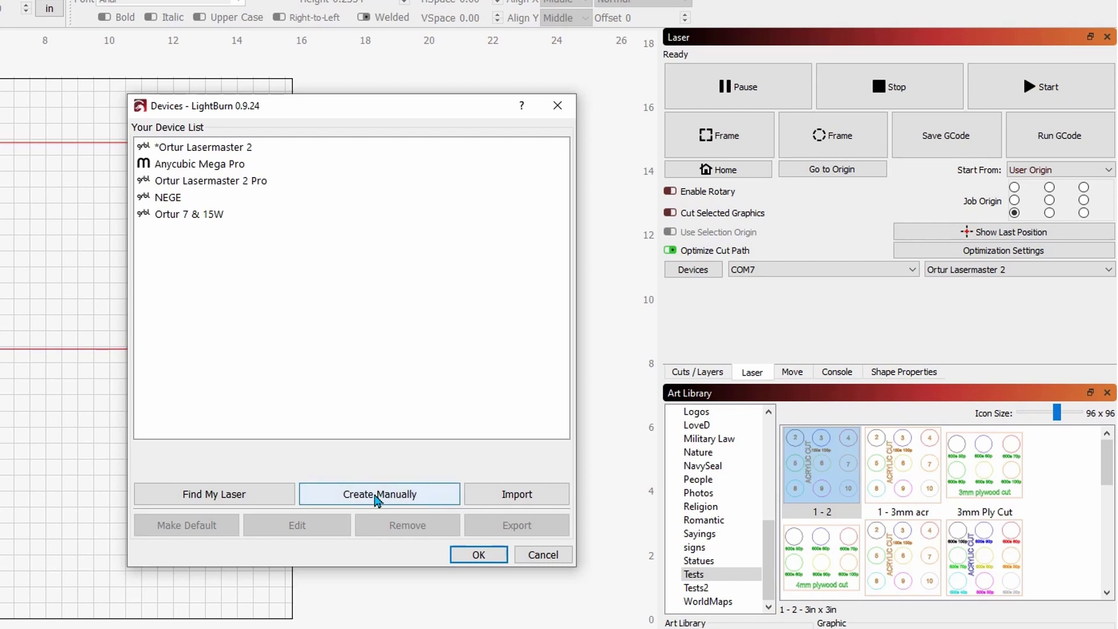
click(544, 557)
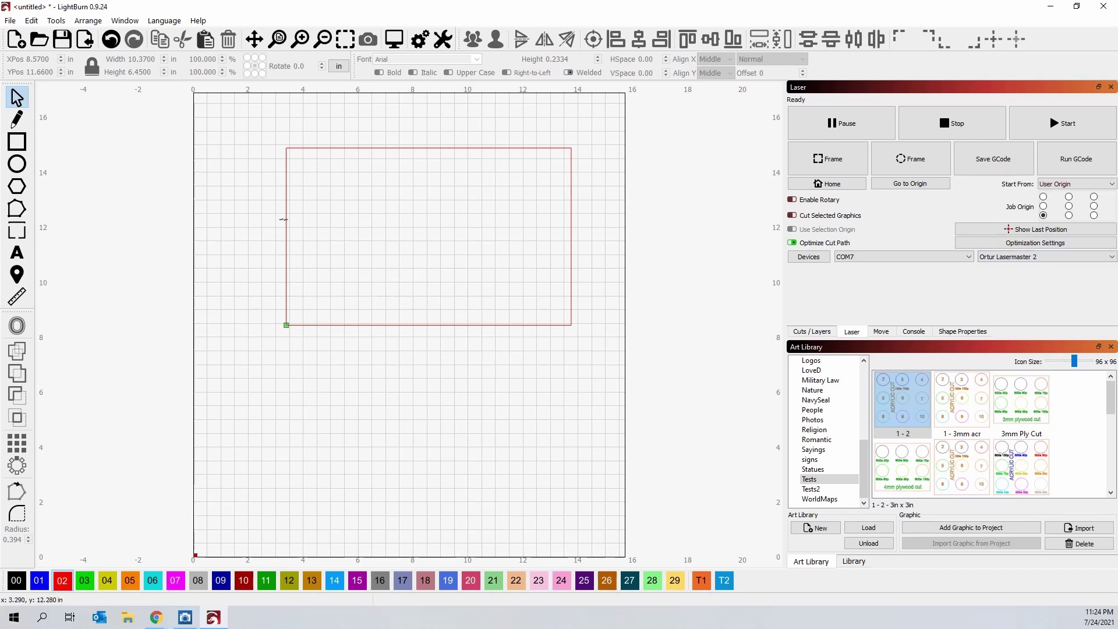
Centre the rectangle on the page and scale it down proportionally to about 6.11 by 3.80 in, keeping it centred.
click(288, 216)
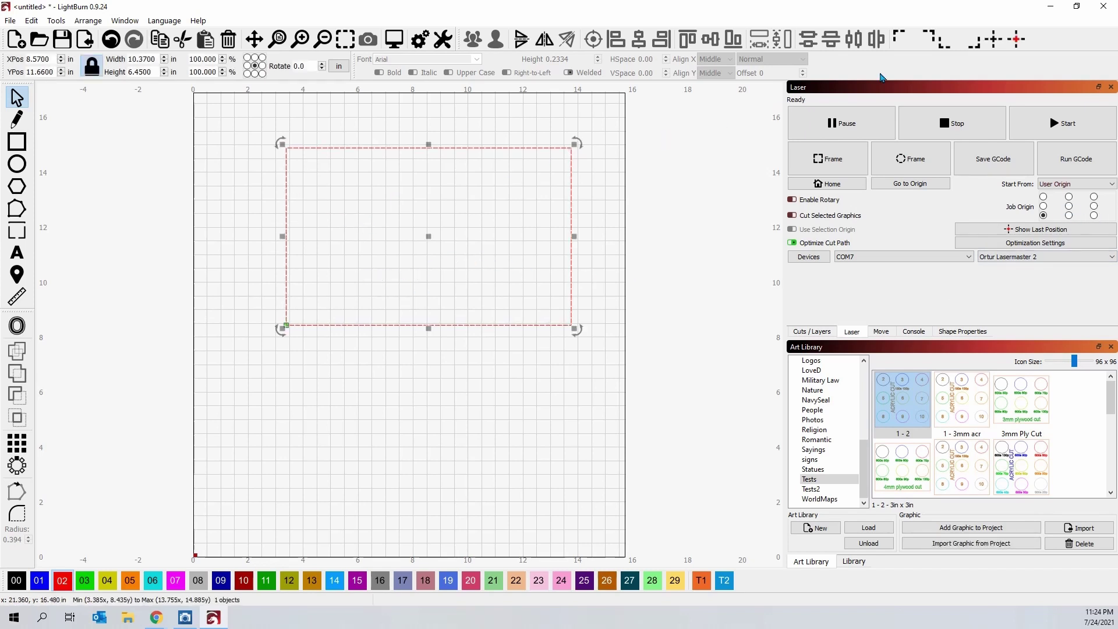
click(994, 39)
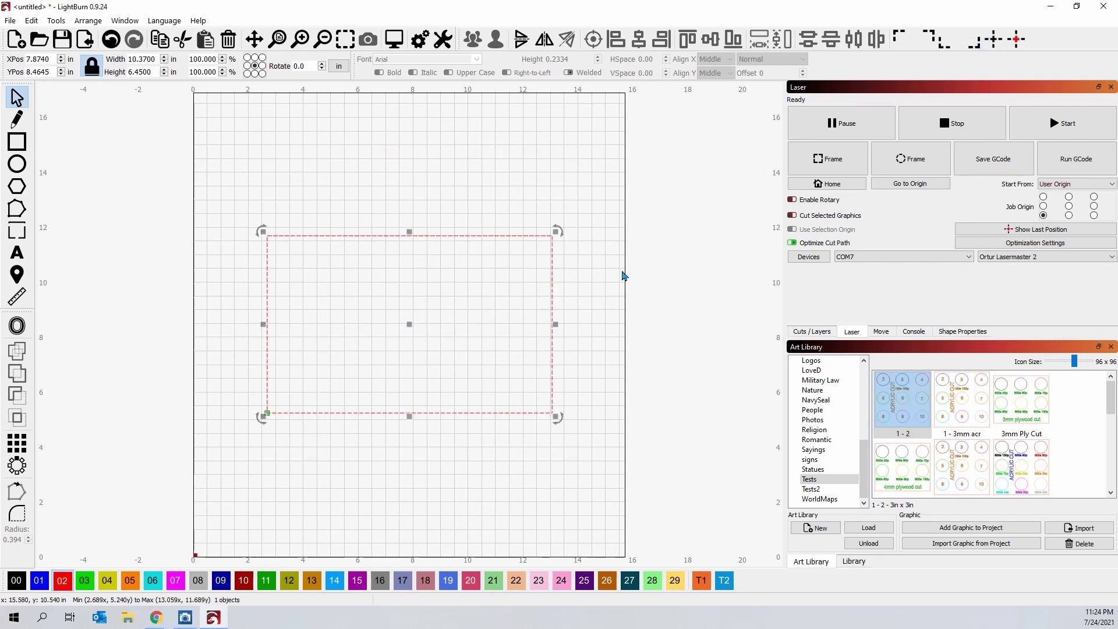
drag(556, 233, 435, 309)
click(994, 39)
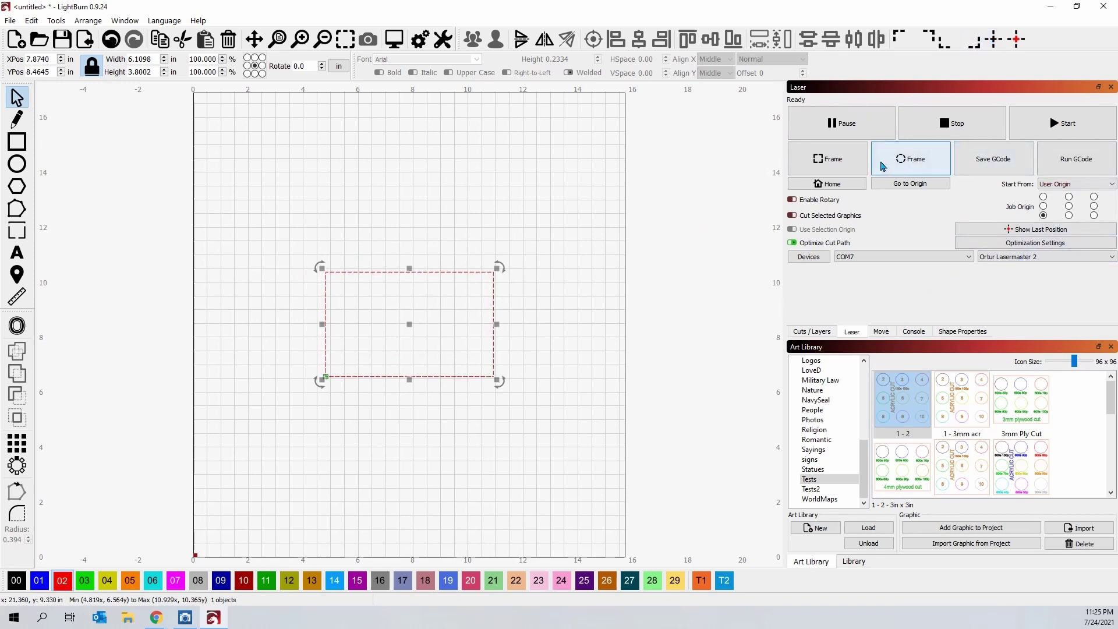
Trace the rectangle with the rubber-band Frame and review the Laser, Console and Move windows, ending on Move.
click(897, 170)
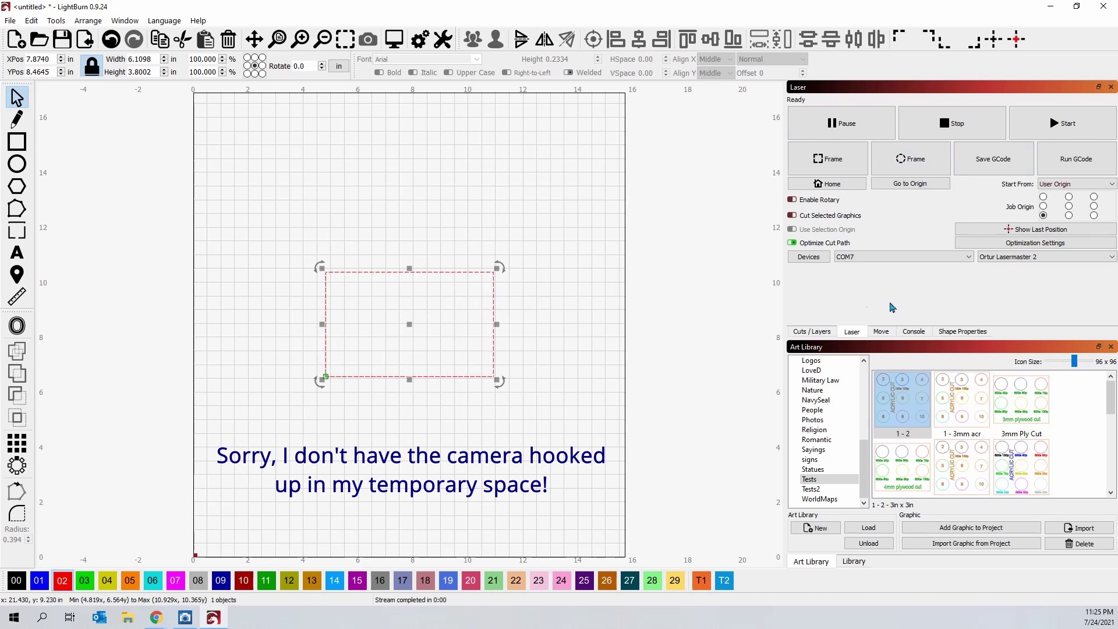
click(880, 331)
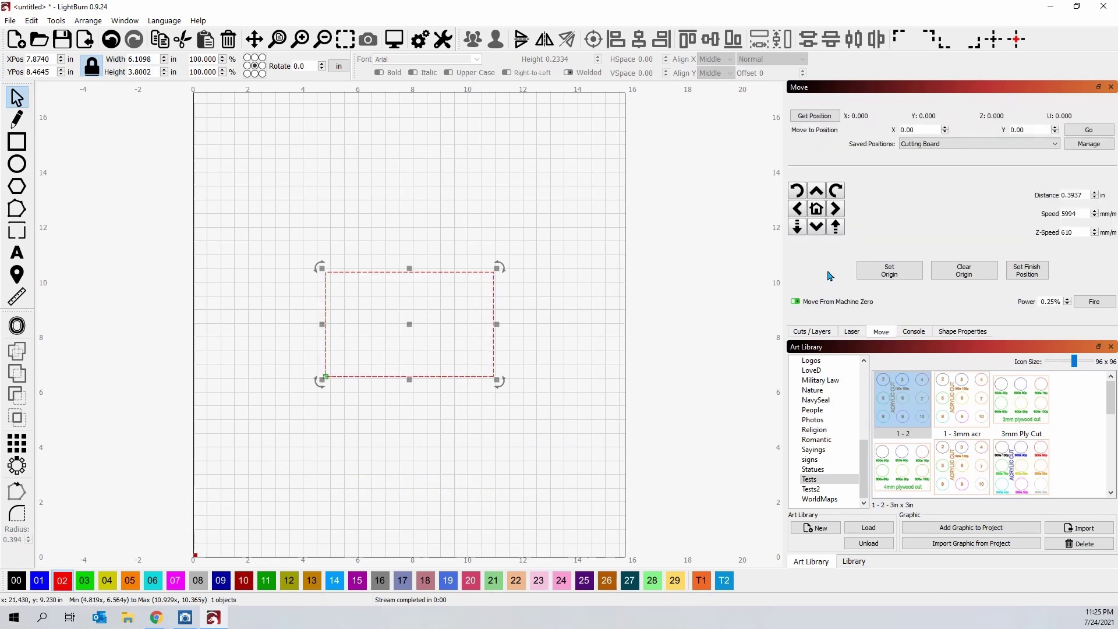
click(852, 331)
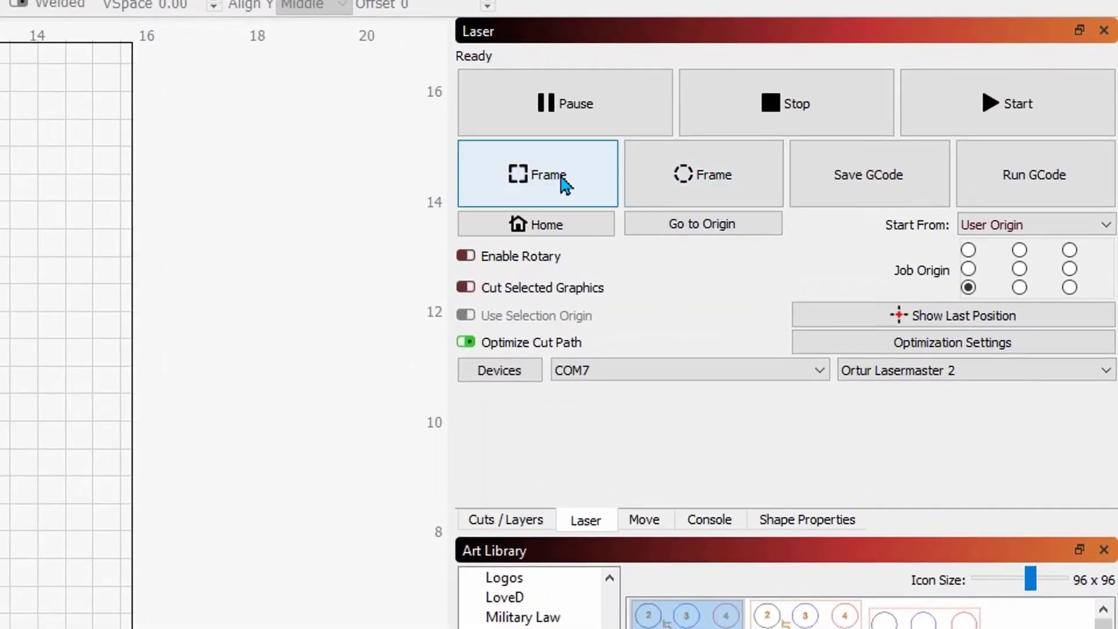
click(649, 520)
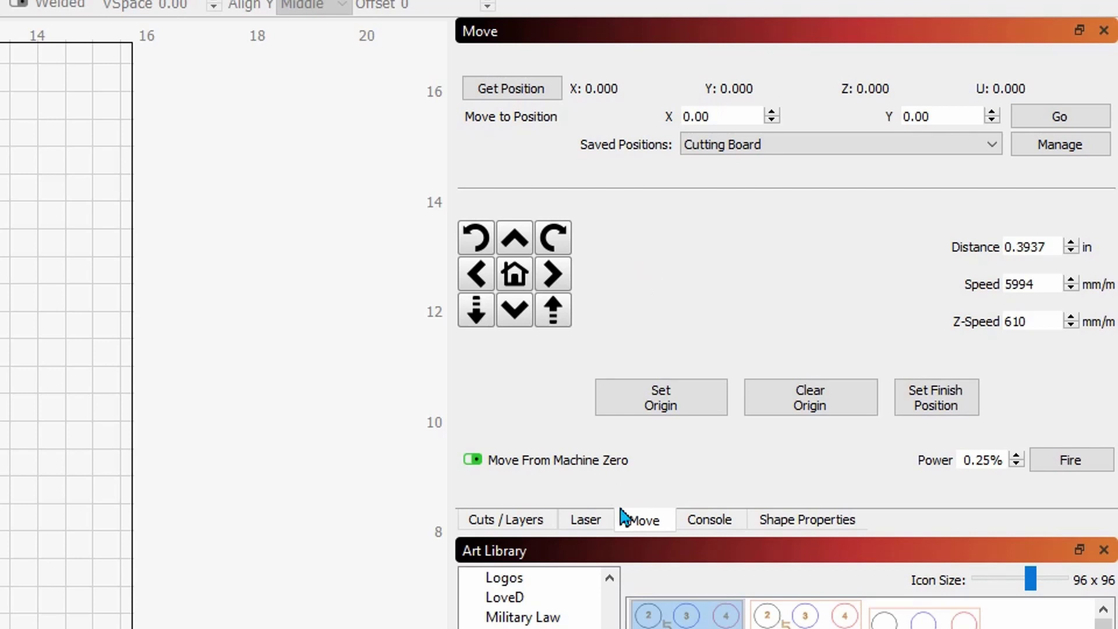
click(586, 521)
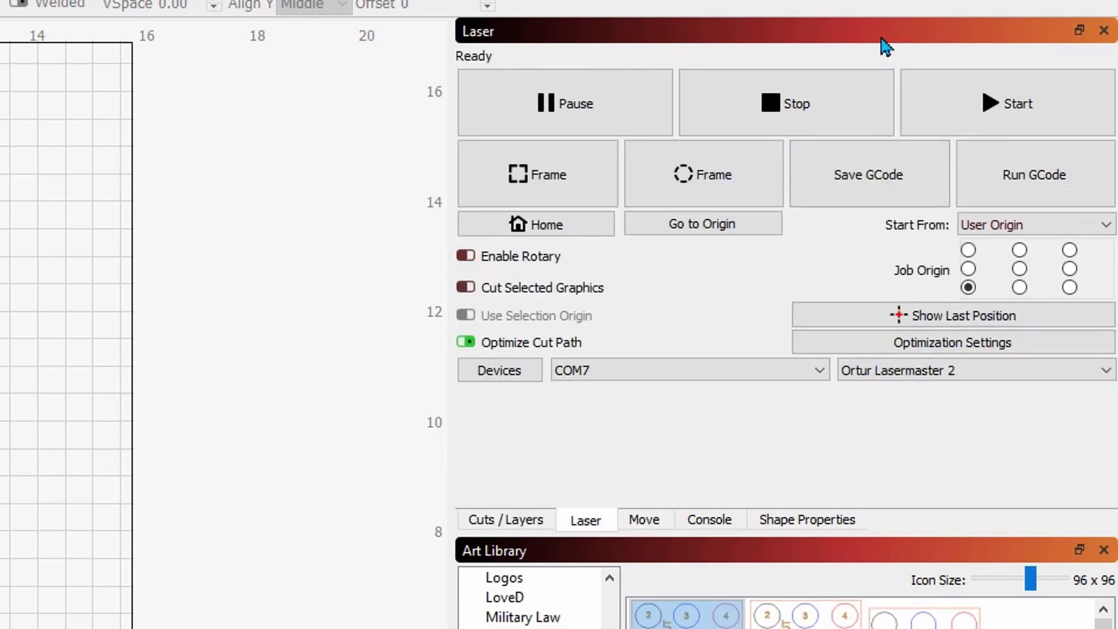
click(708, 522)
click(643, 521)
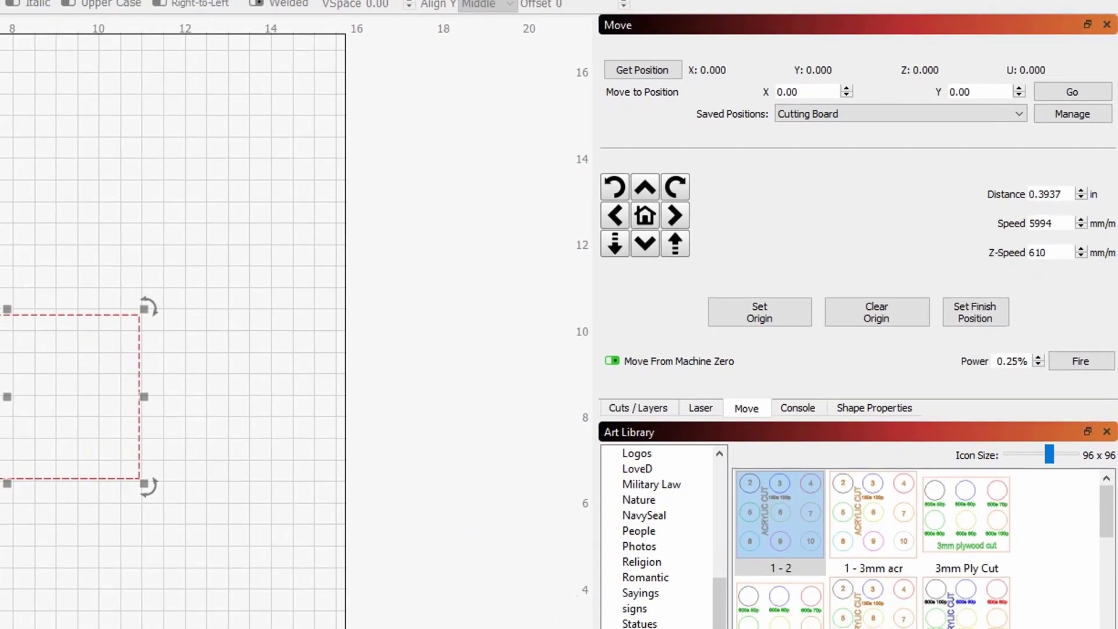
Open the device settings for the Ortur Lasermaster 2 and enable Fast Whitespace Scan.
click(87, 40)
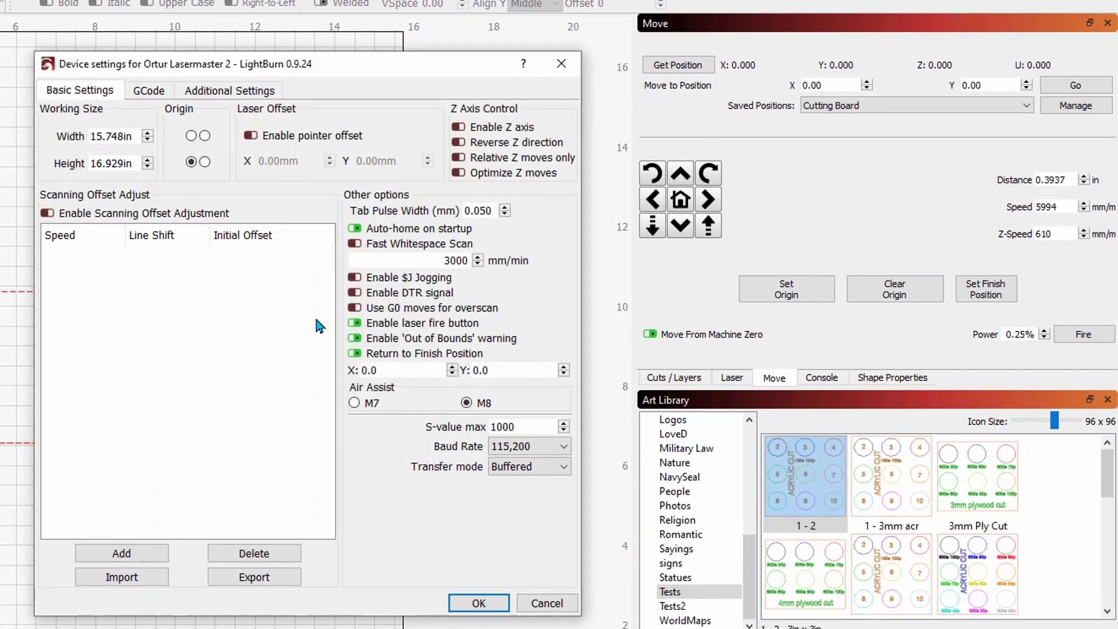
click(356, 323)
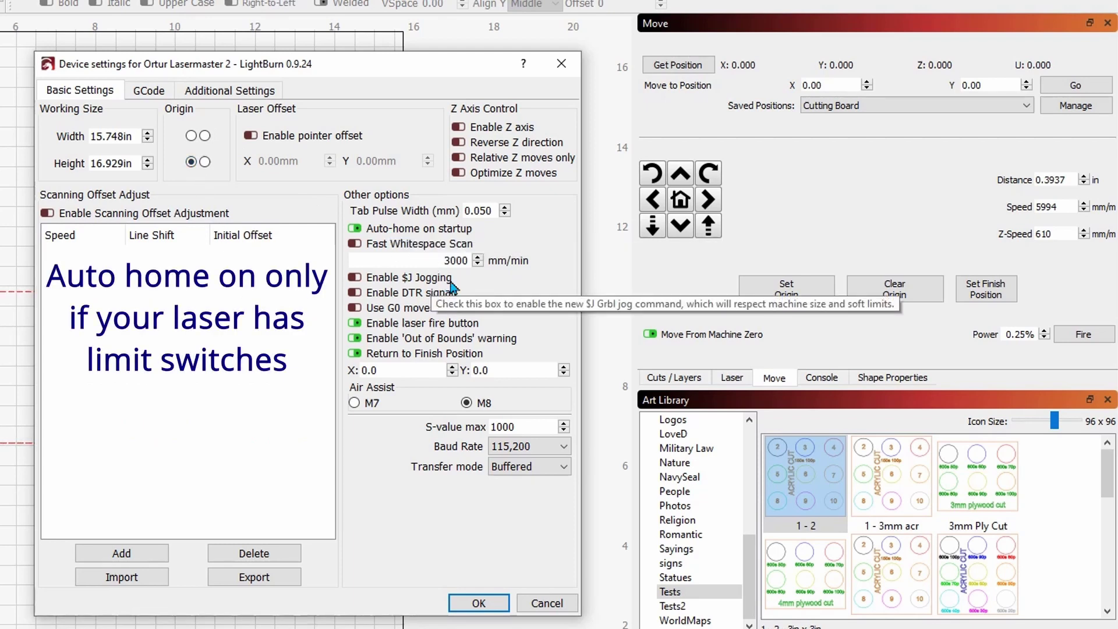
click(356, 246)
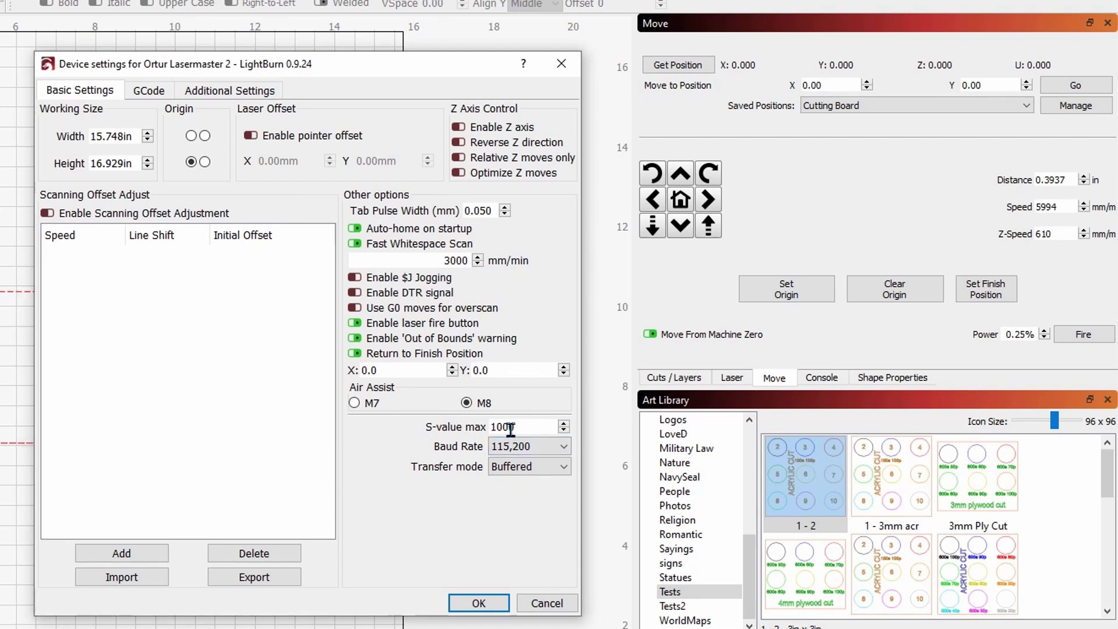
Read the simulation settings from the controller under the additional device settings and accept the device settings.
click(226, 92)
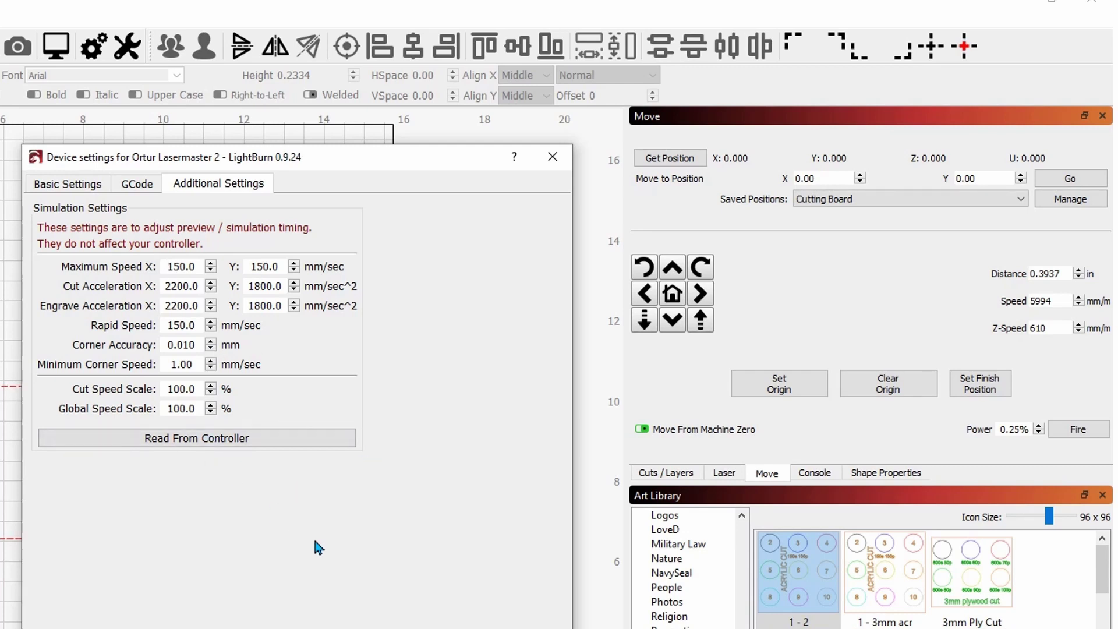
click(221, 447)
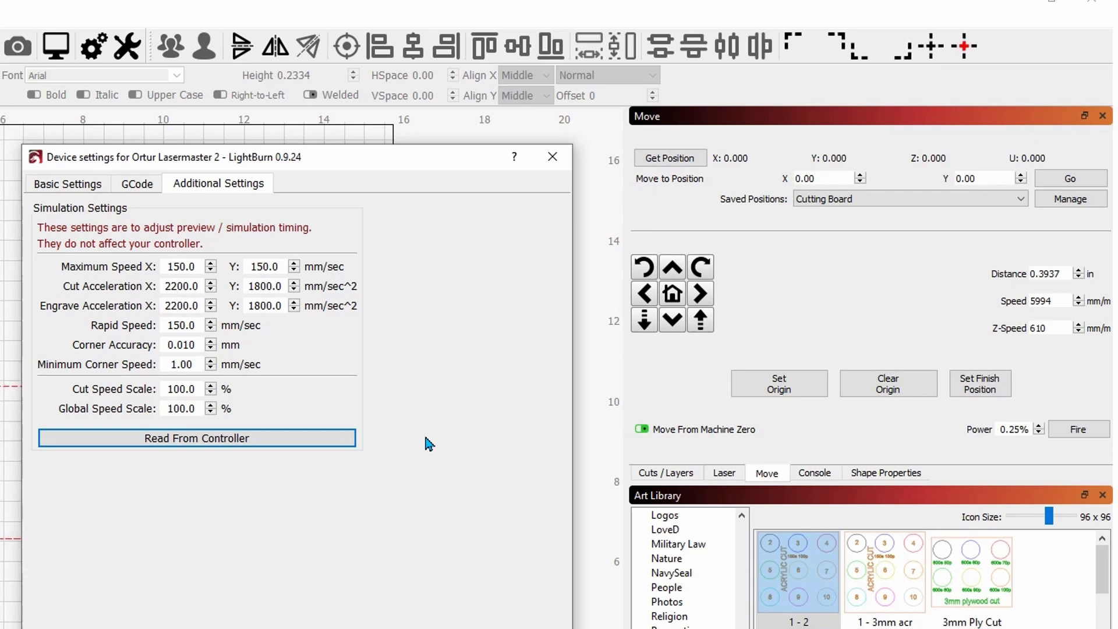
click(222, 446)
click(475, 628)
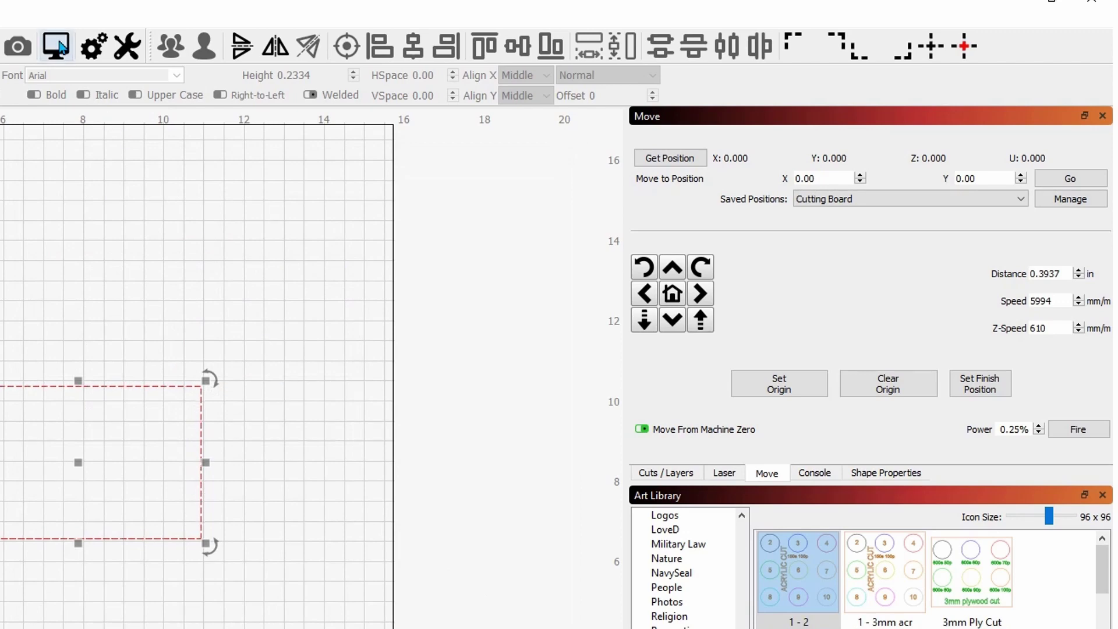
Preview the rectangle's cut path and estimated job time, close the preview and bring up the Move window.
click(59, 45)
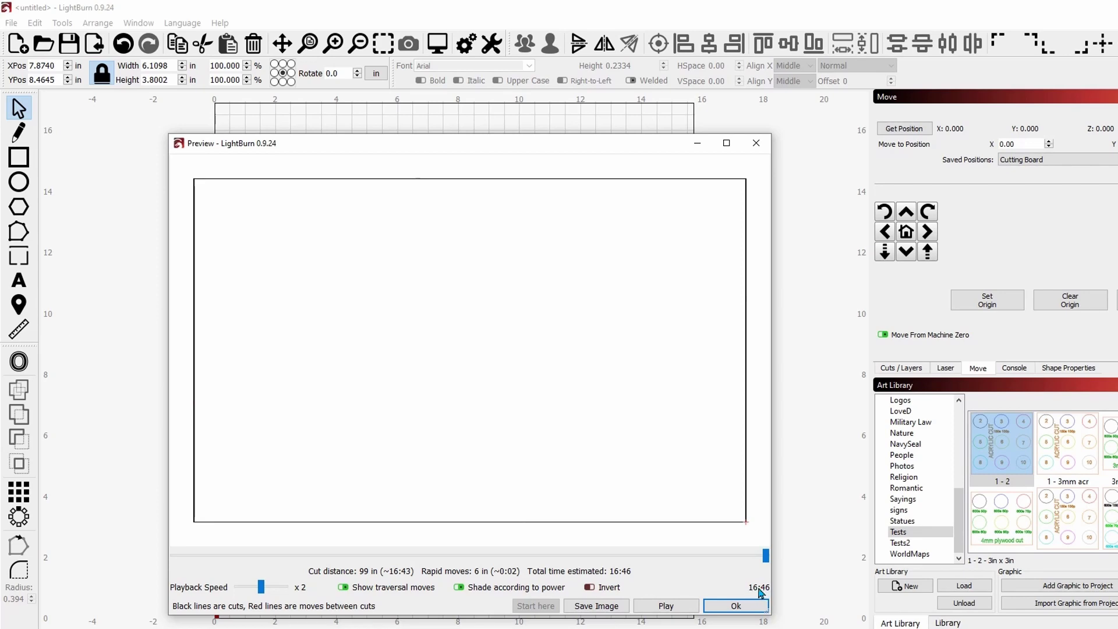
click(735, 606)
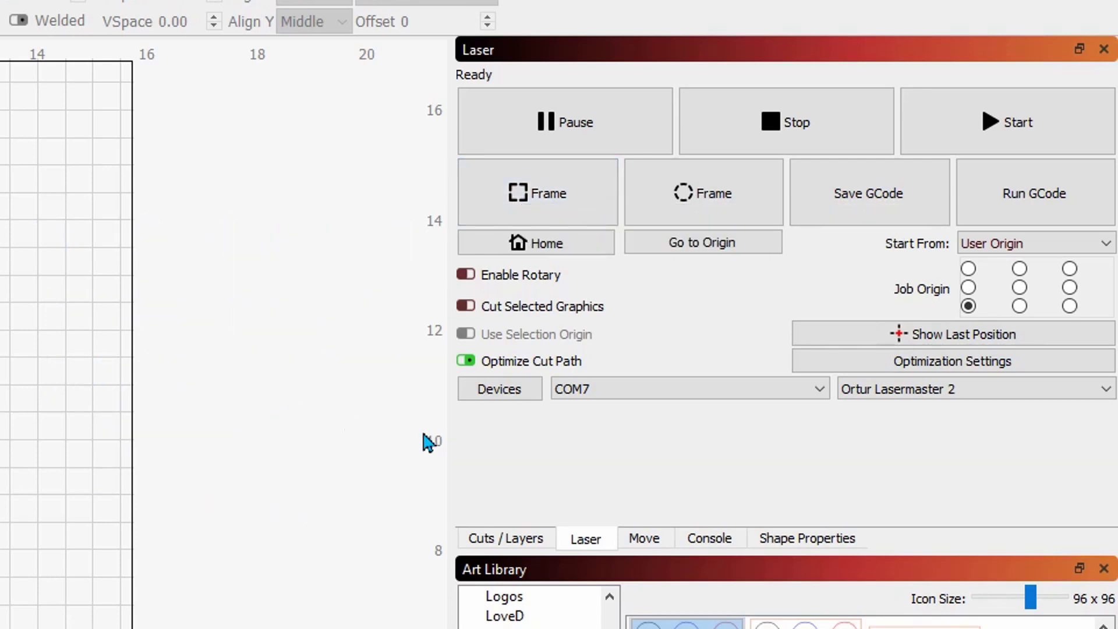
click(656, 549)
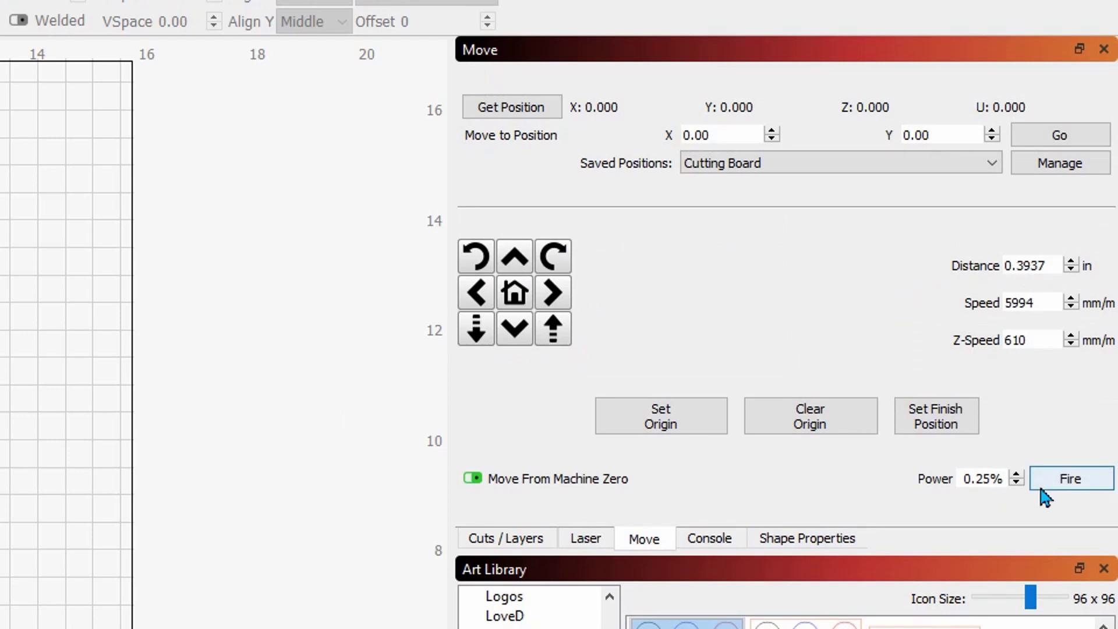
Review the Laser window, return to the Move window and test-fire the laser at 0.25% power.
click(584, 538)
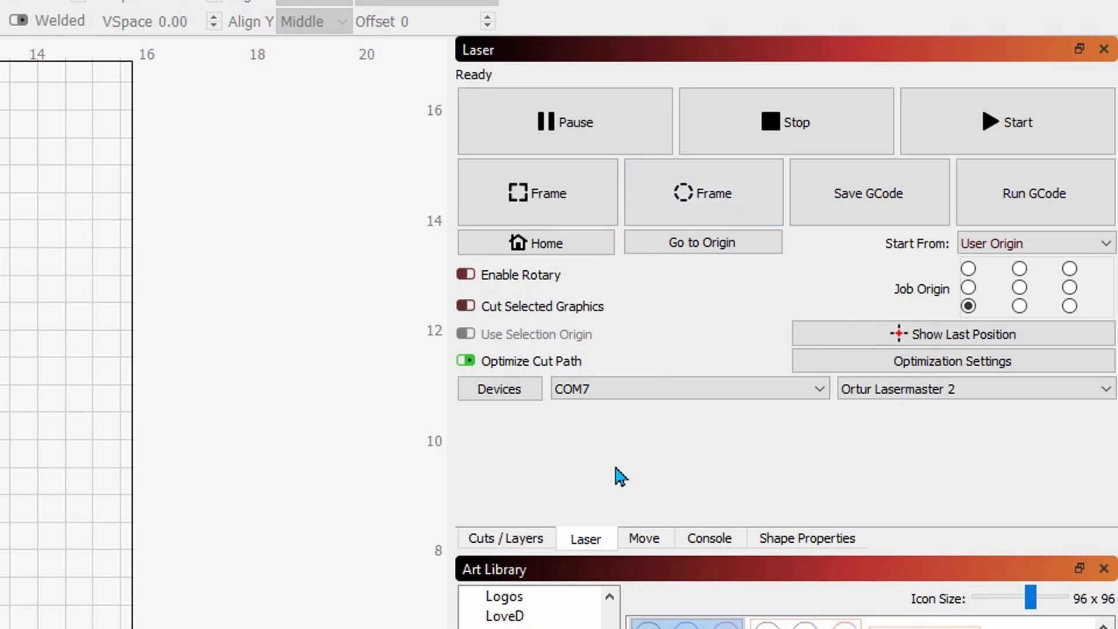
click(644, 538)
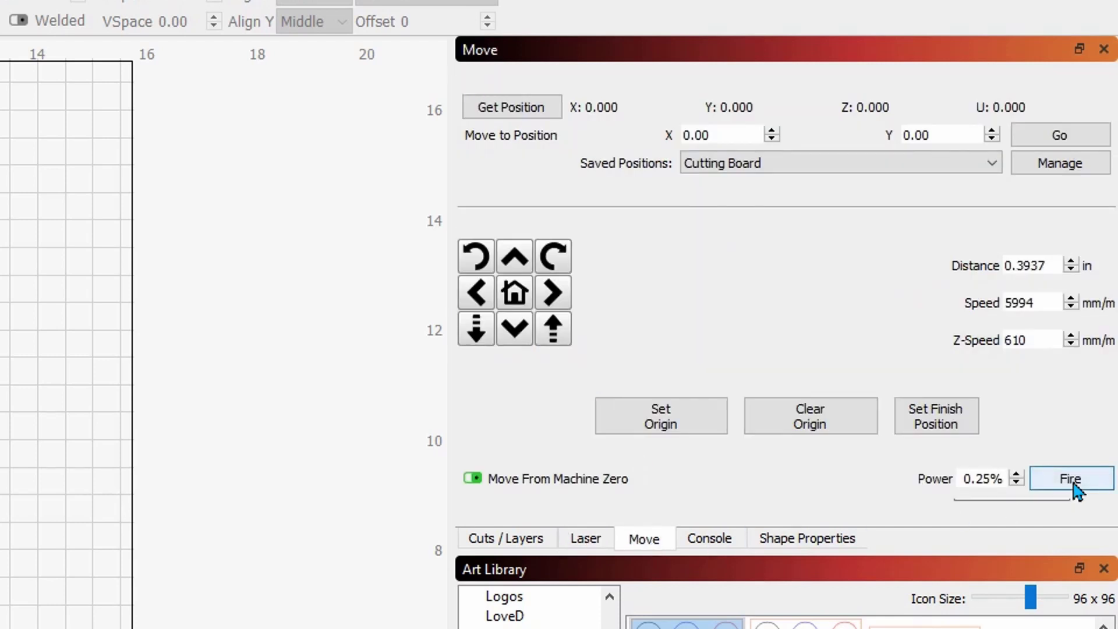
click(1040, 484)
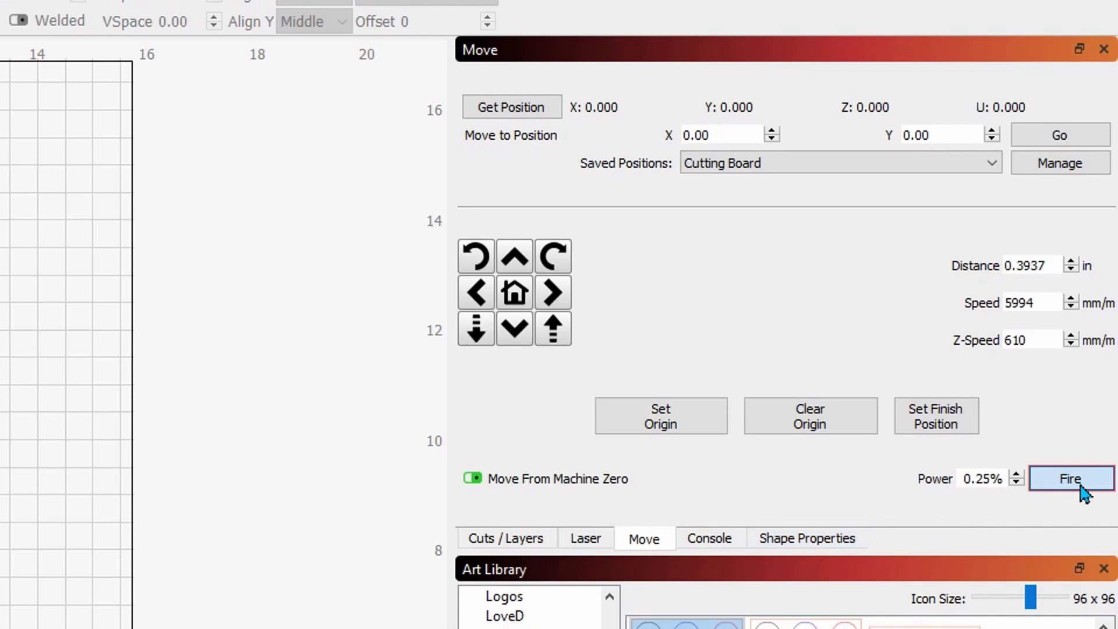
click(1082, 489)
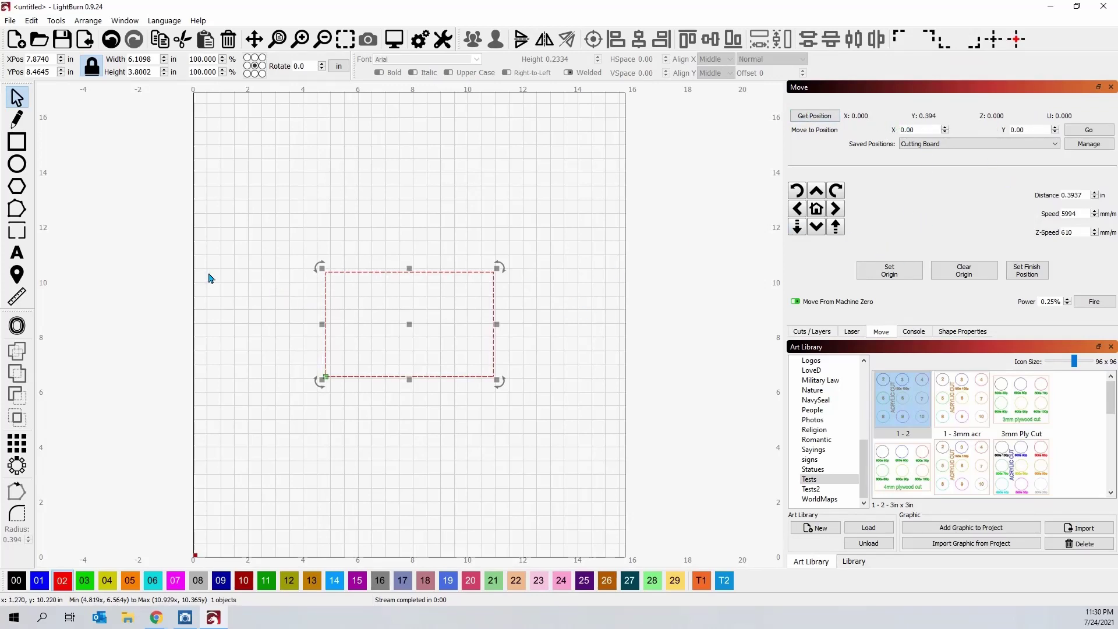
Position the laser at about X 8.14, Y 9.44, and draw a rectangle about 7.04 by 4.43 in overlapping the existing one.
click(17, 275)
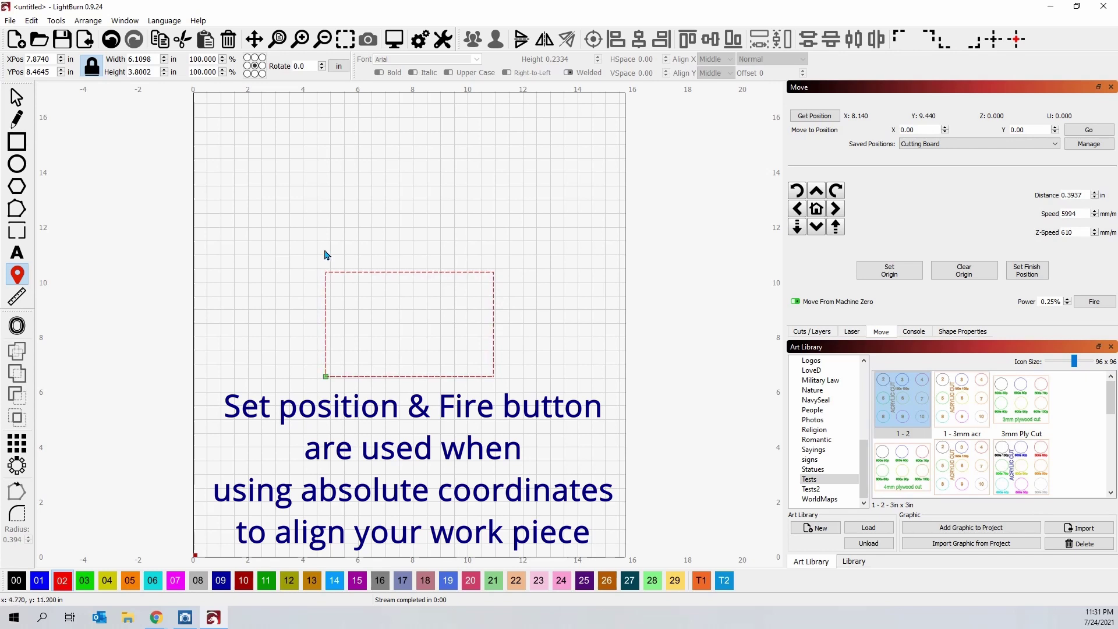
key(Escape)
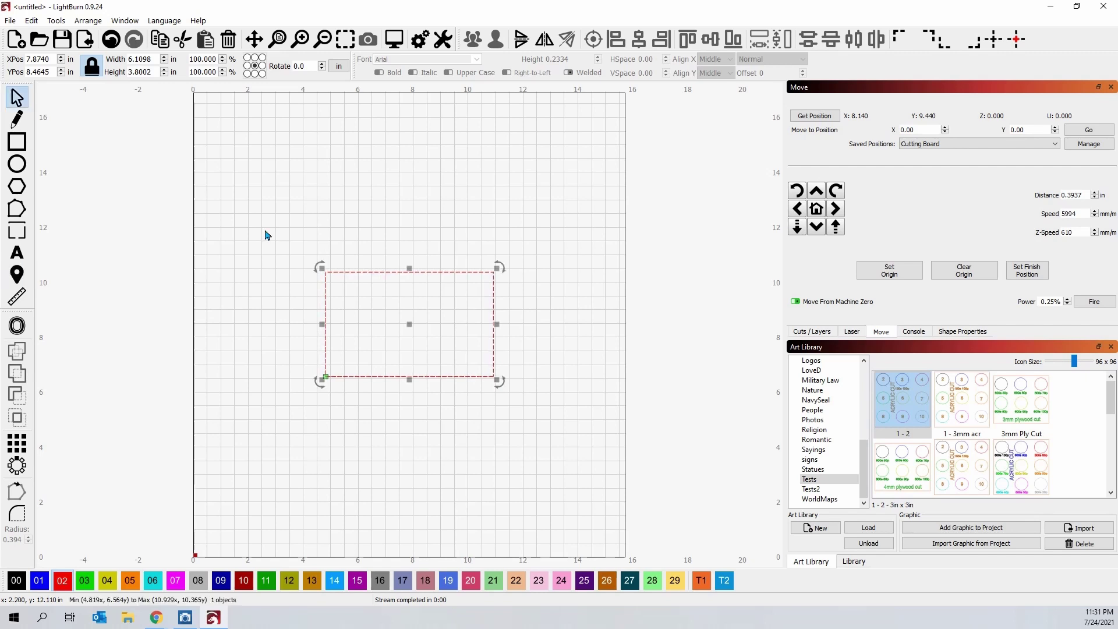
key(r)
drag(281, 230, 476, 352)
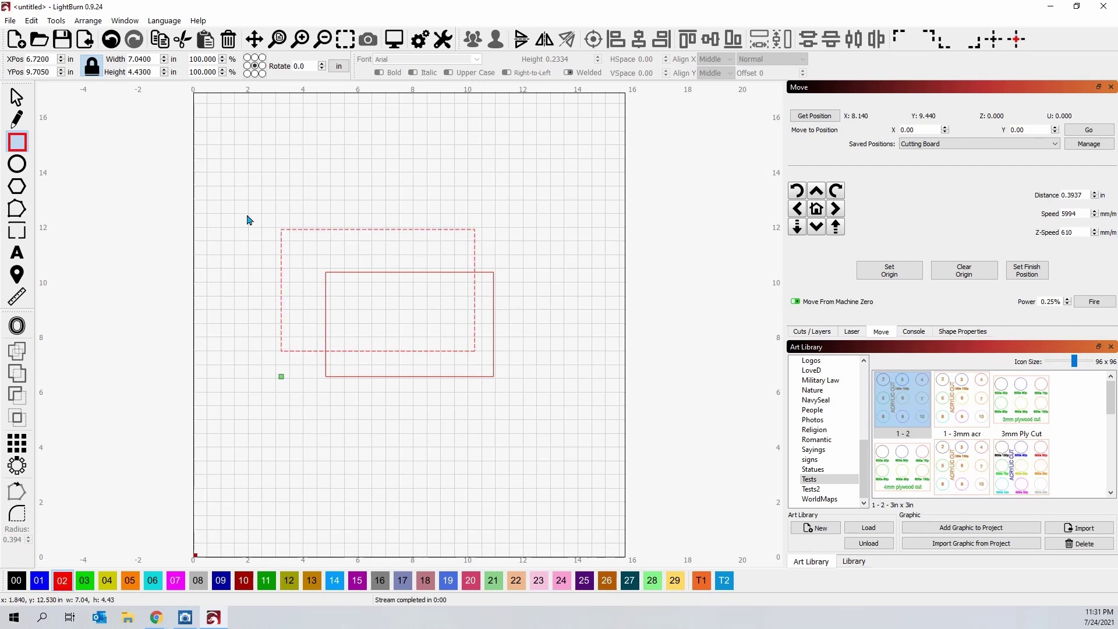
key(Escape)
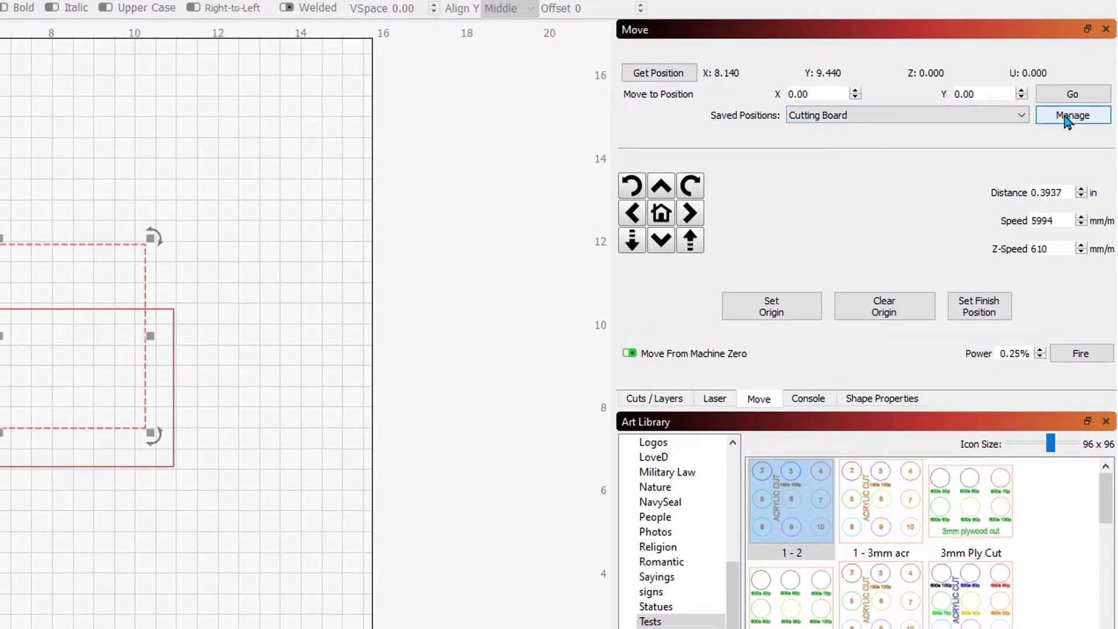
Review the saved positions and examine the Tile Jig entry's name and coordinates among the stored positions.
click(1023, 120)
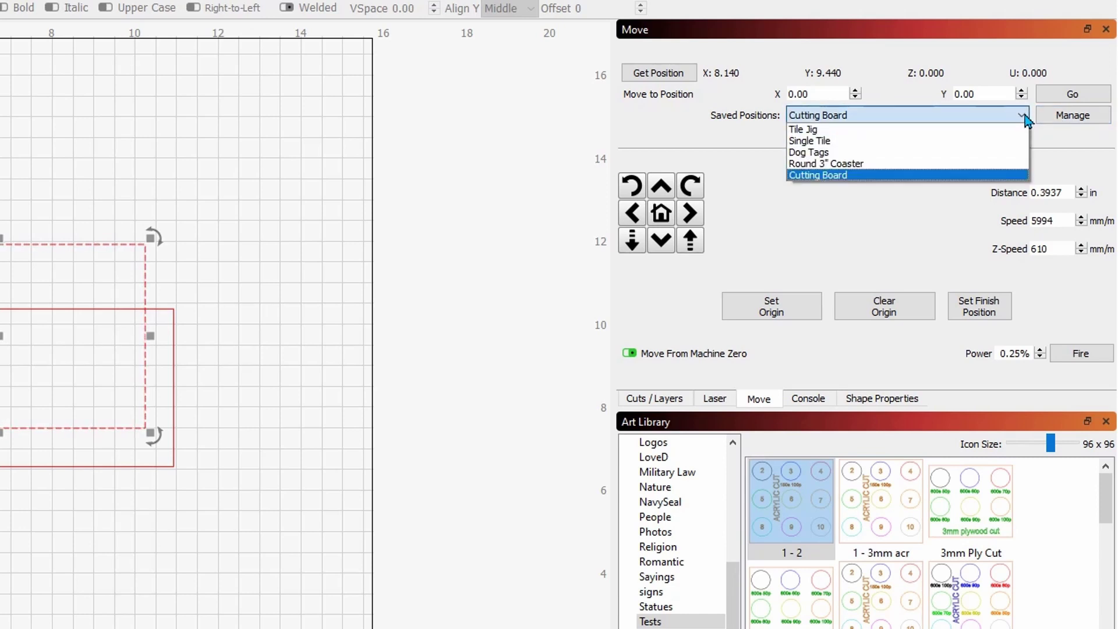
click(1024, 118)
click(1071, 117)
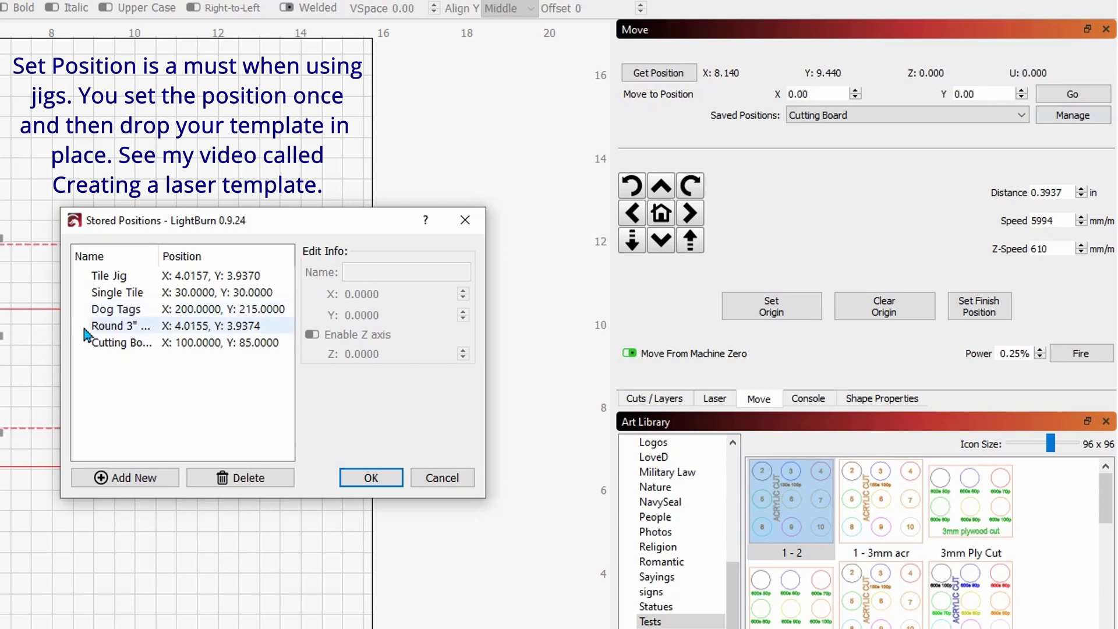
double_click(160, 256)
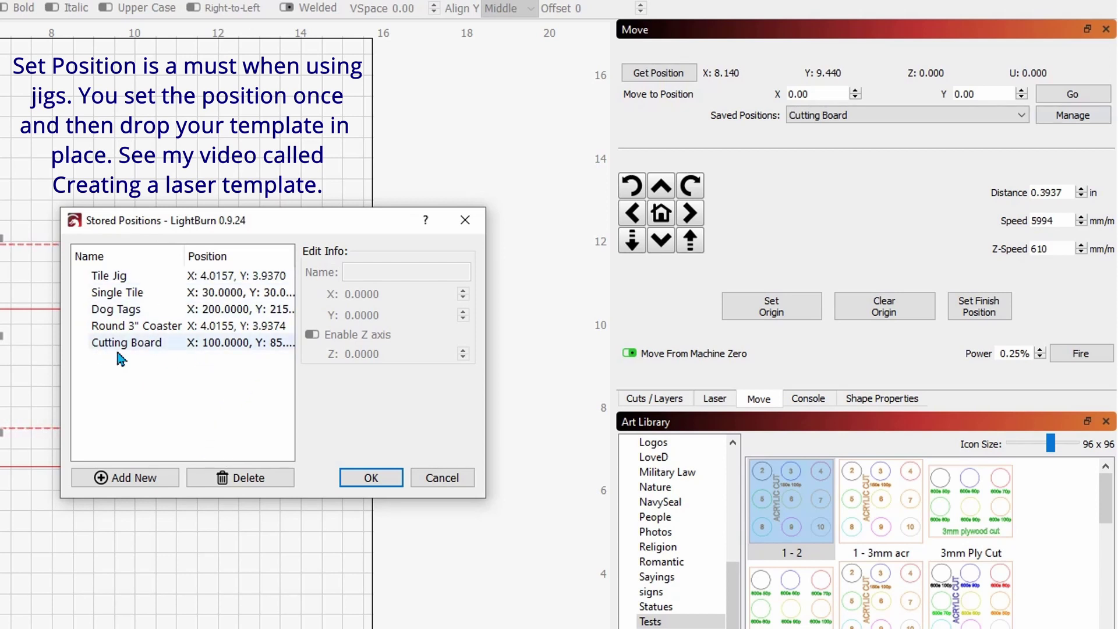
click(117, 276)
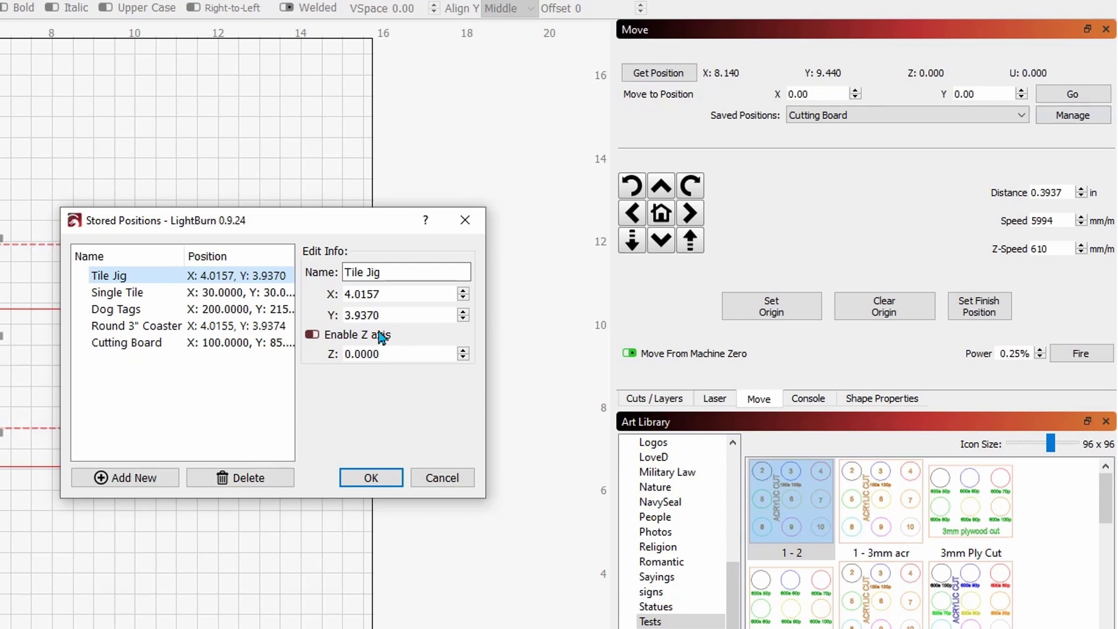
key(Return)
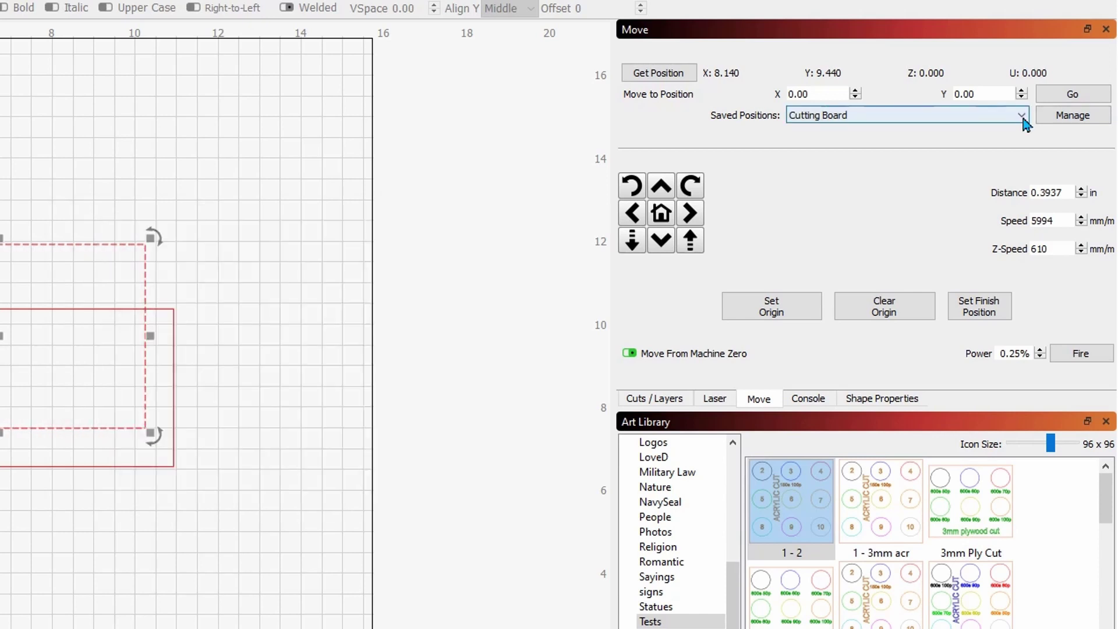
click(1023, 115)
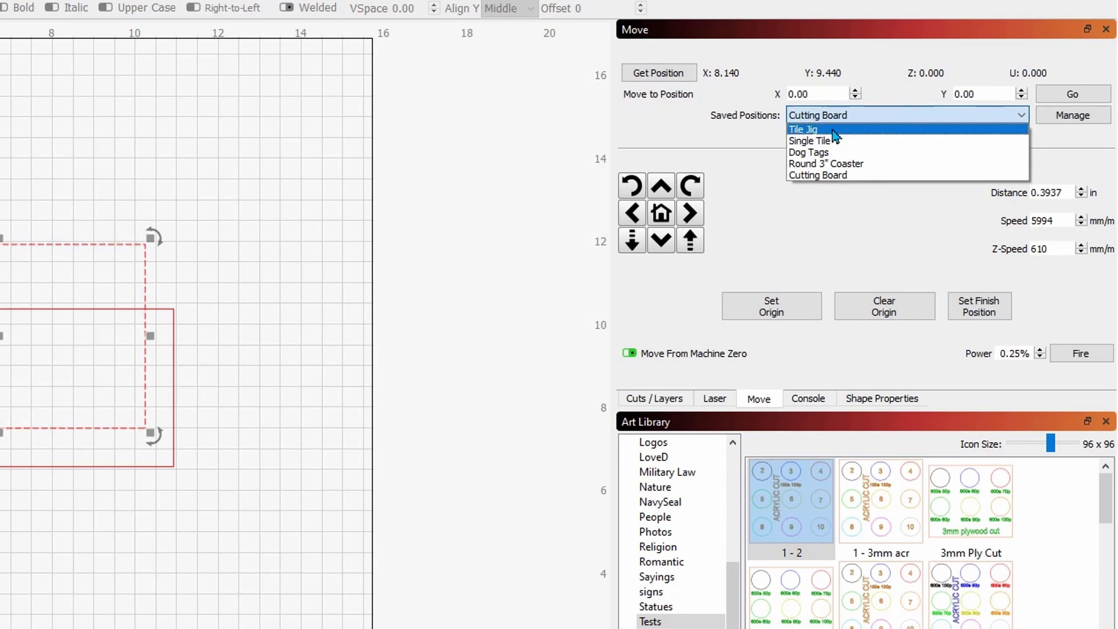
click(685, 132)
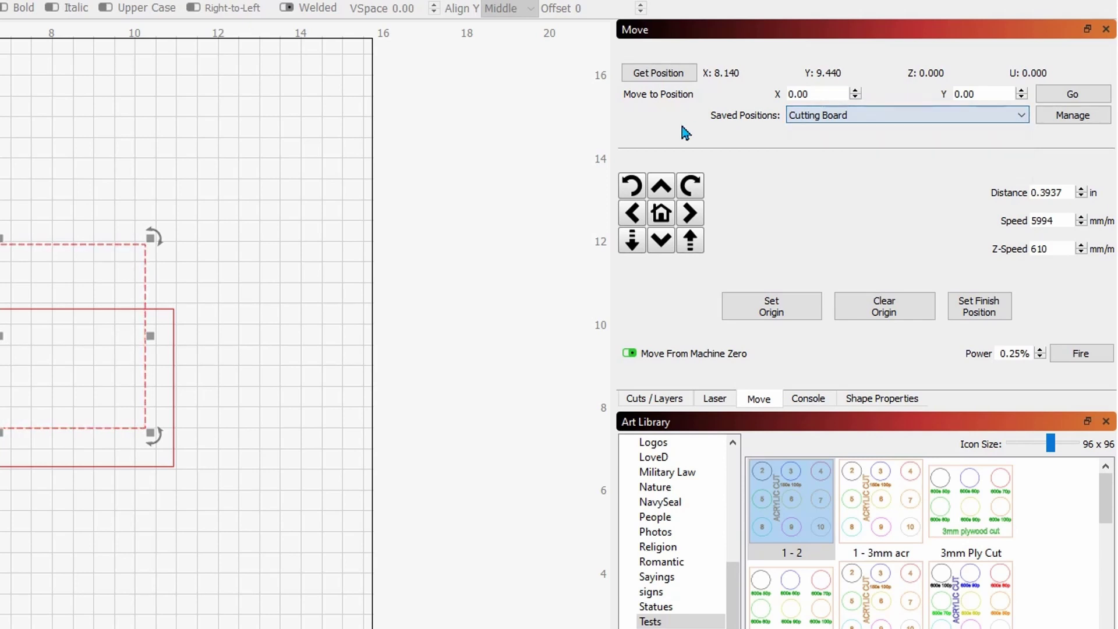
Add a new stored position for the laser and name it Example.
click(1075, 115)
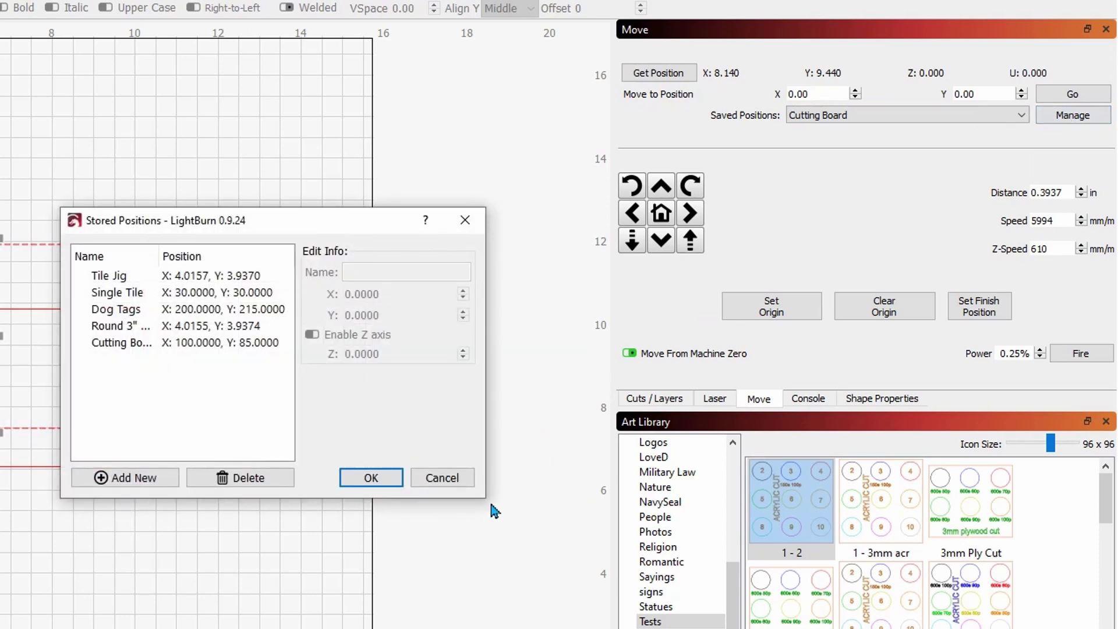
click(136, 481)
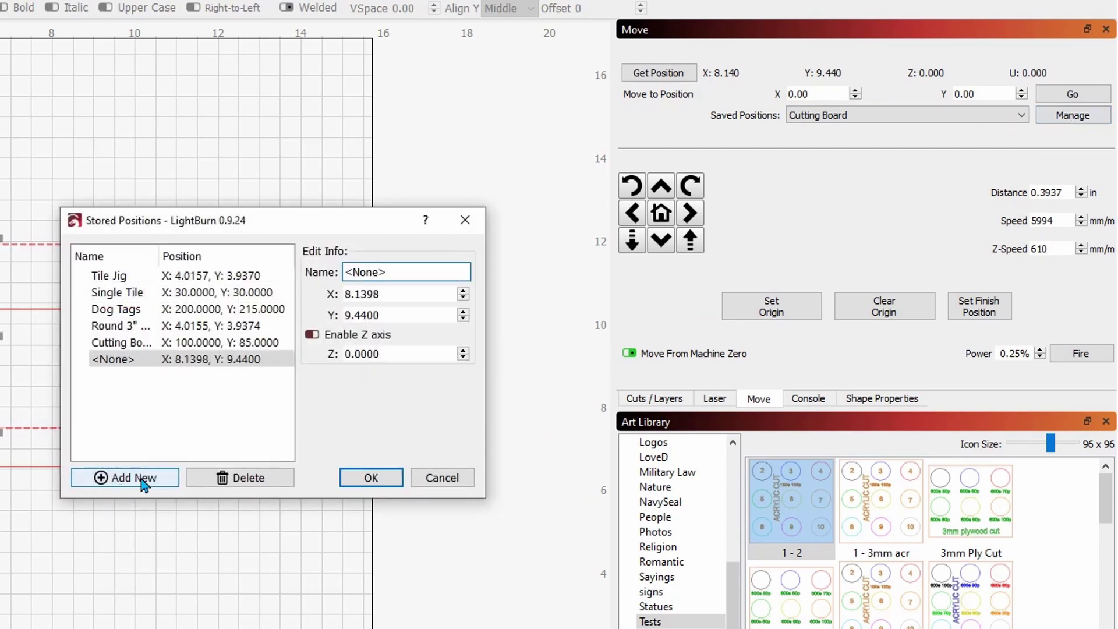
double_click(399, 272)
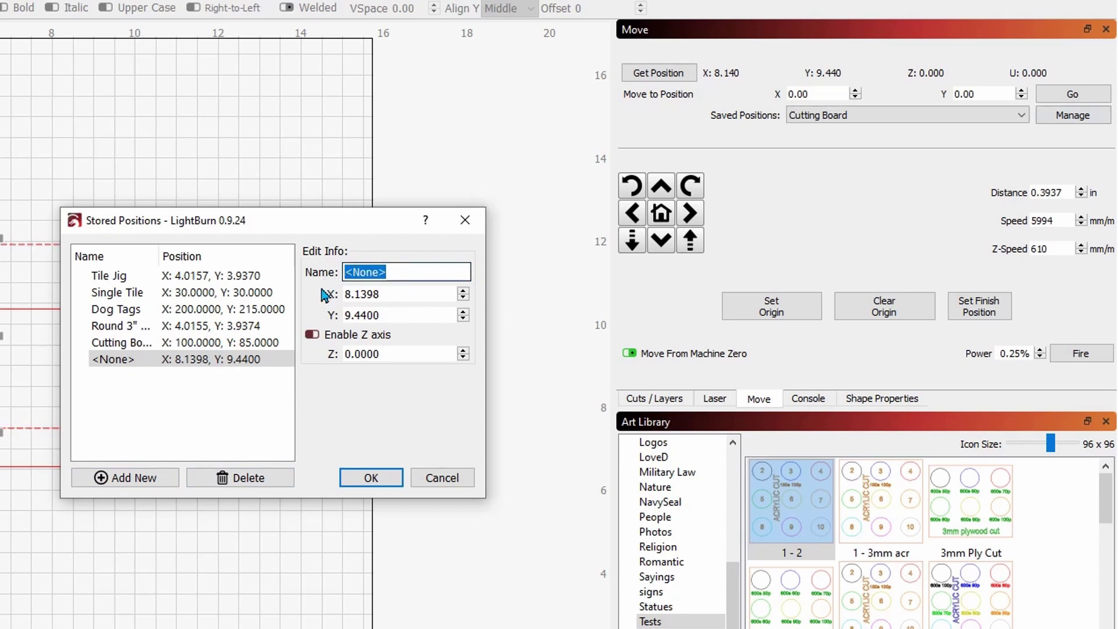
text(E)
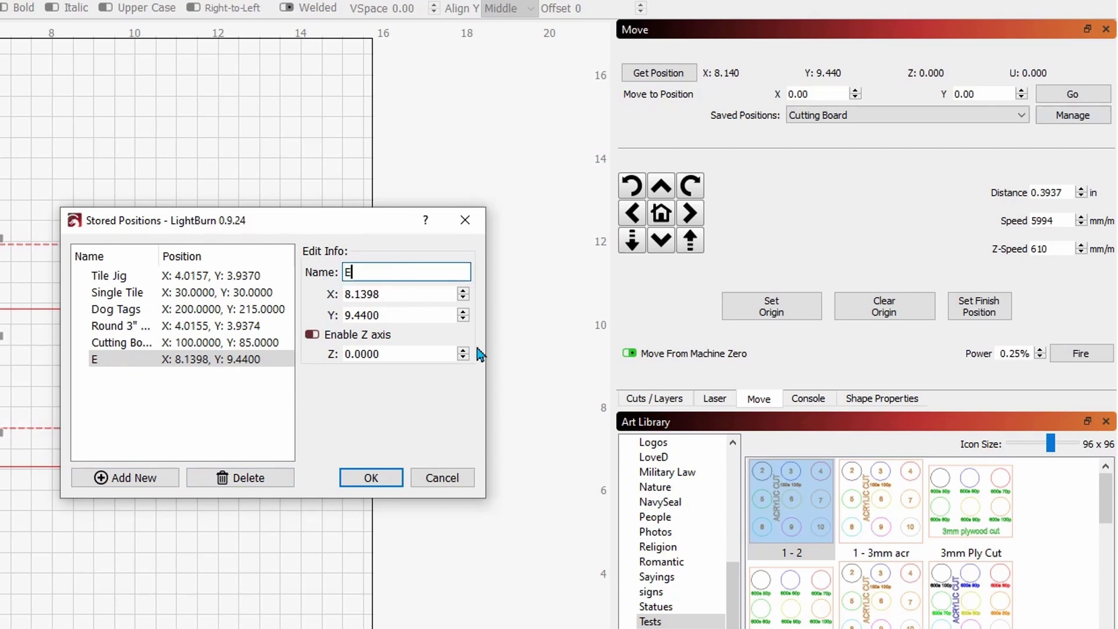
text(xample)
Set the Example position to X 0, Y 0, accept it and check for it in the saved positions list.
double_click(392, 294)
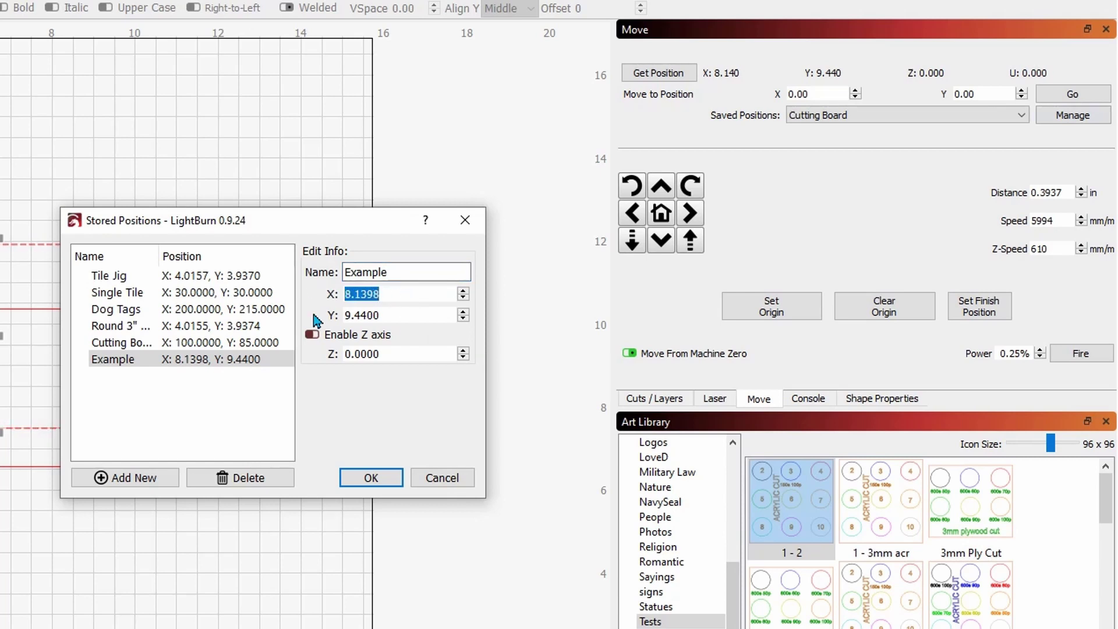
text(0)
key(Tab)
text(0)
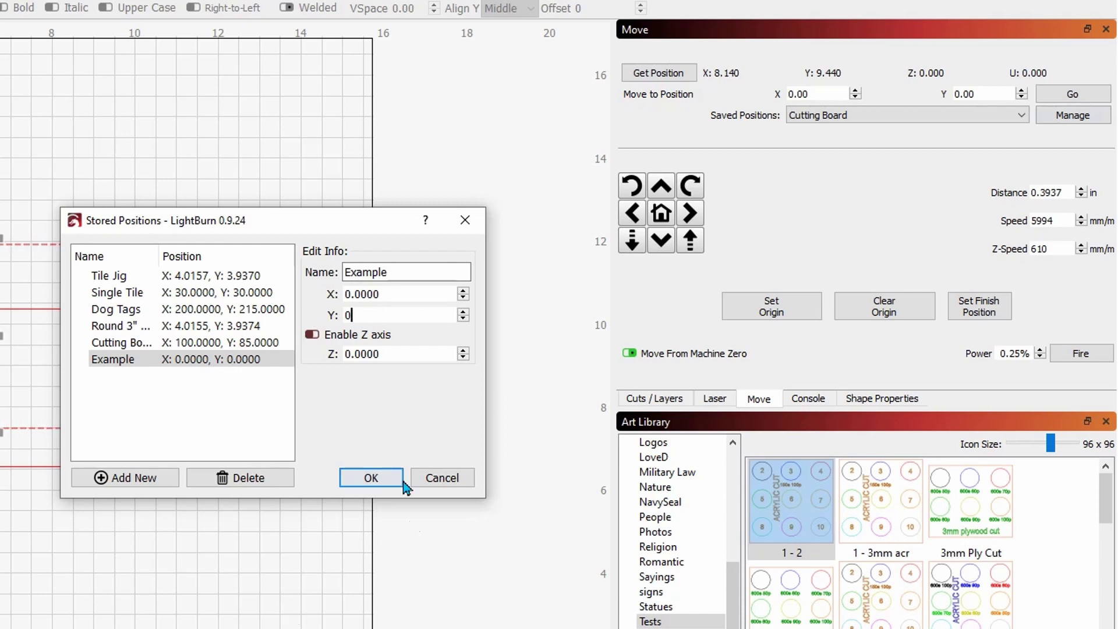
click(372, 271)
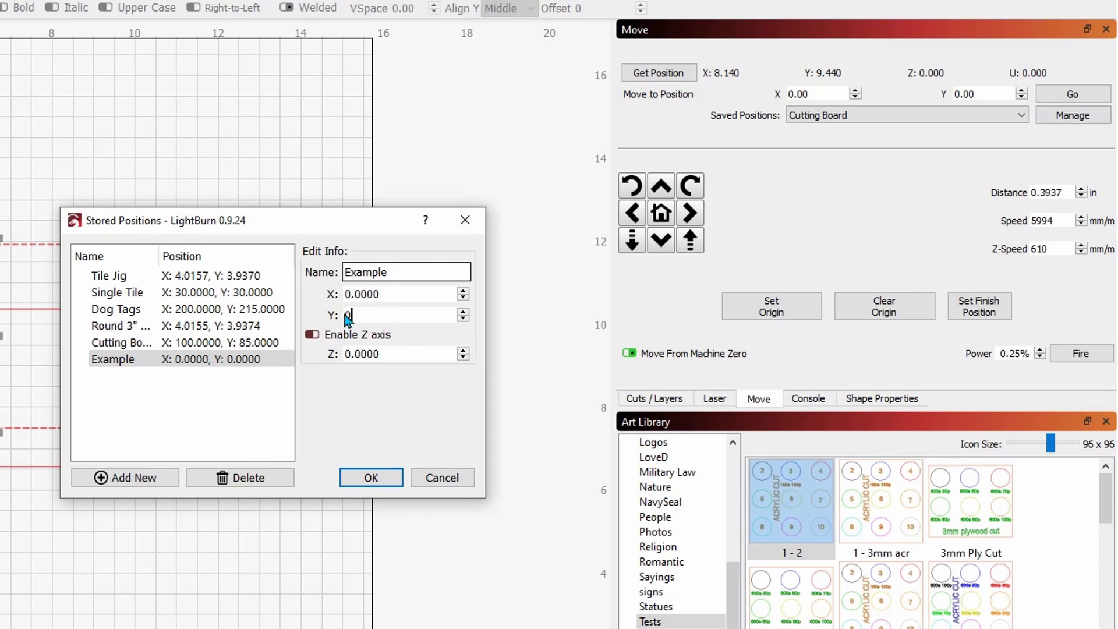
click(374, 481)
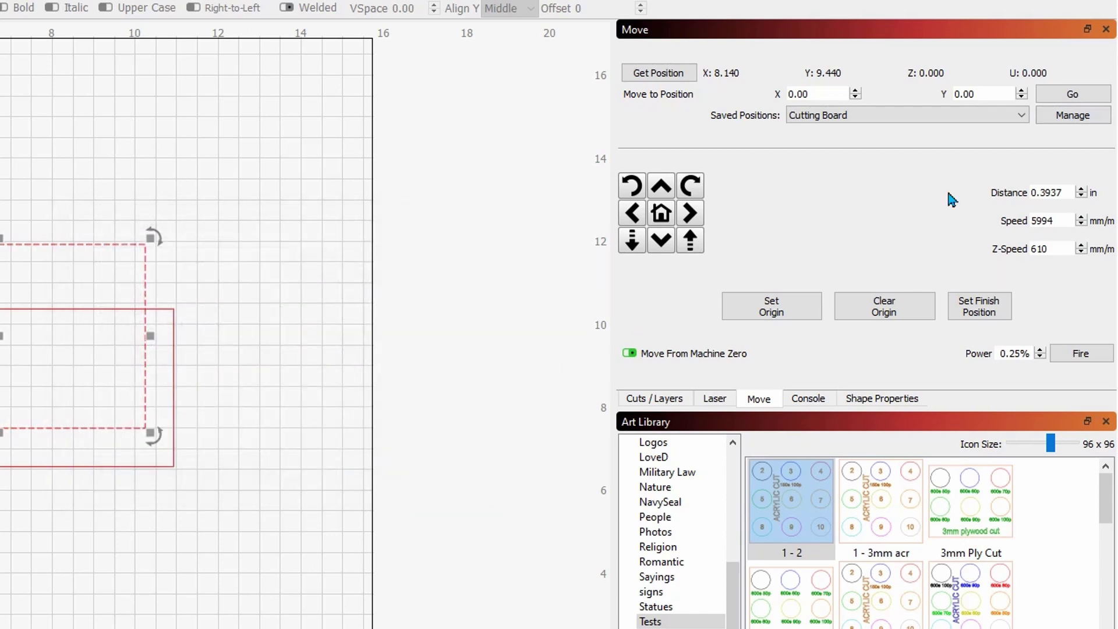
click(1025, 119)
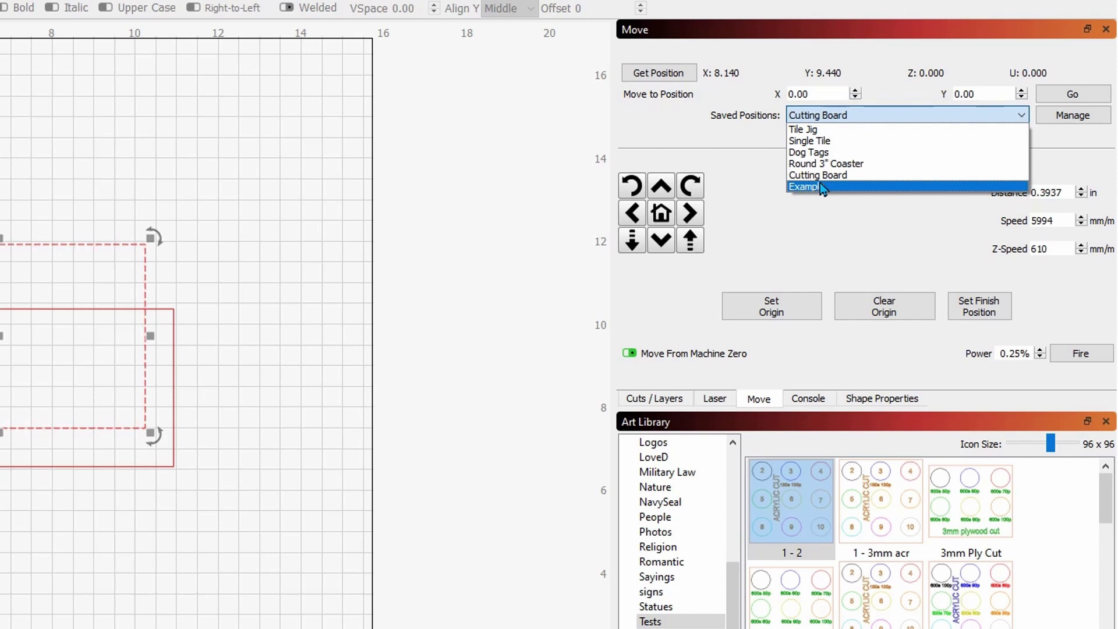
click(645, 121)
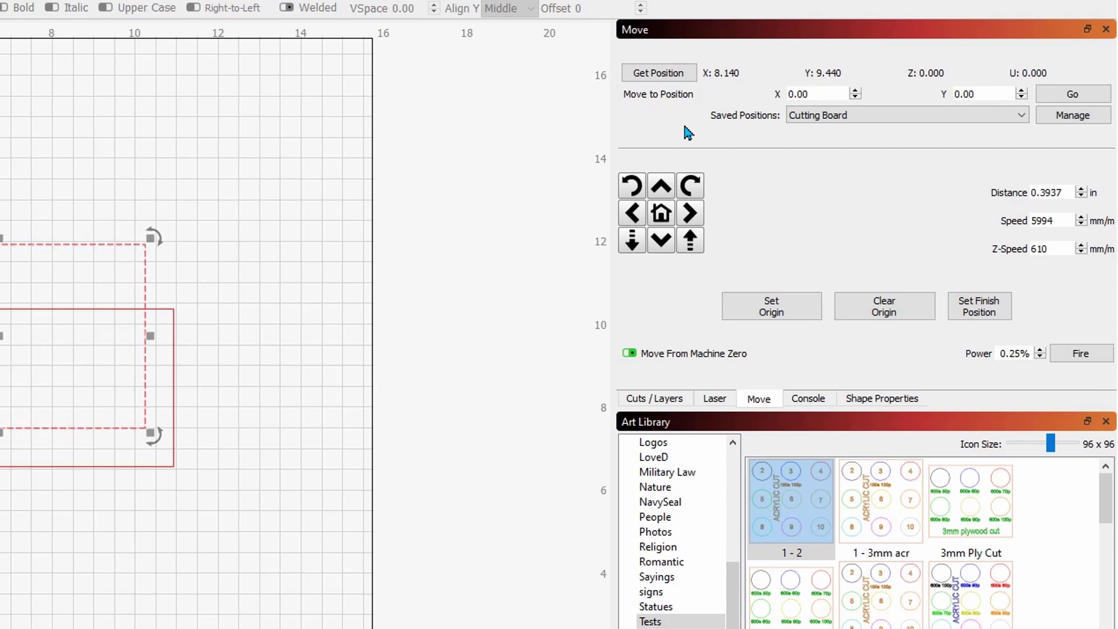
Send the $$ command in the Console to list the controller settings, and examine the $130 and $131 lines.
click(809, 399)
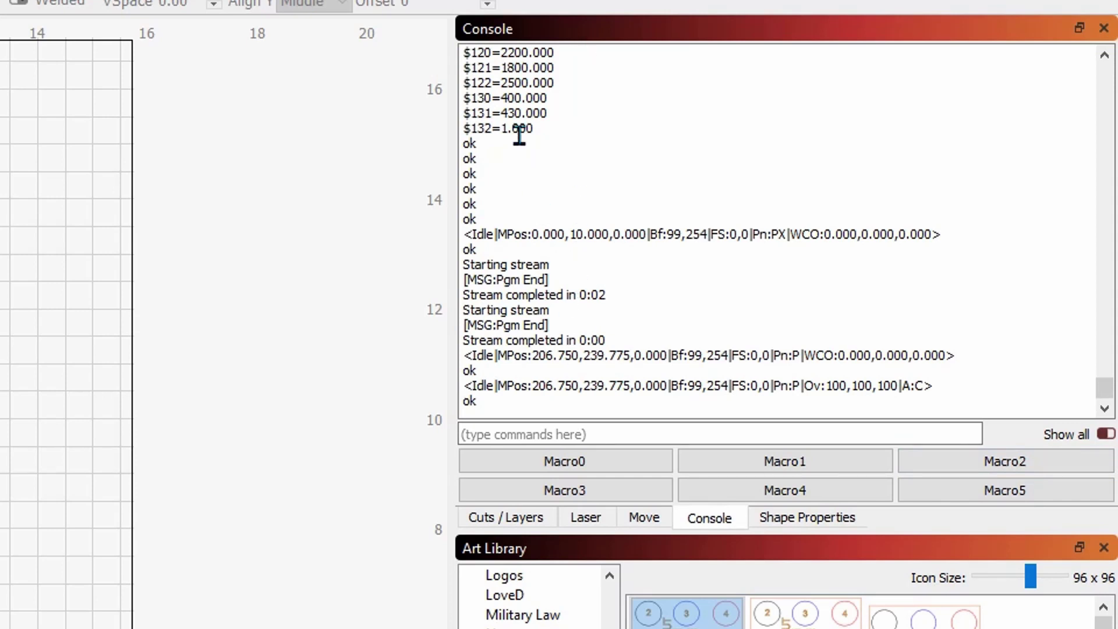
click(760, 434)
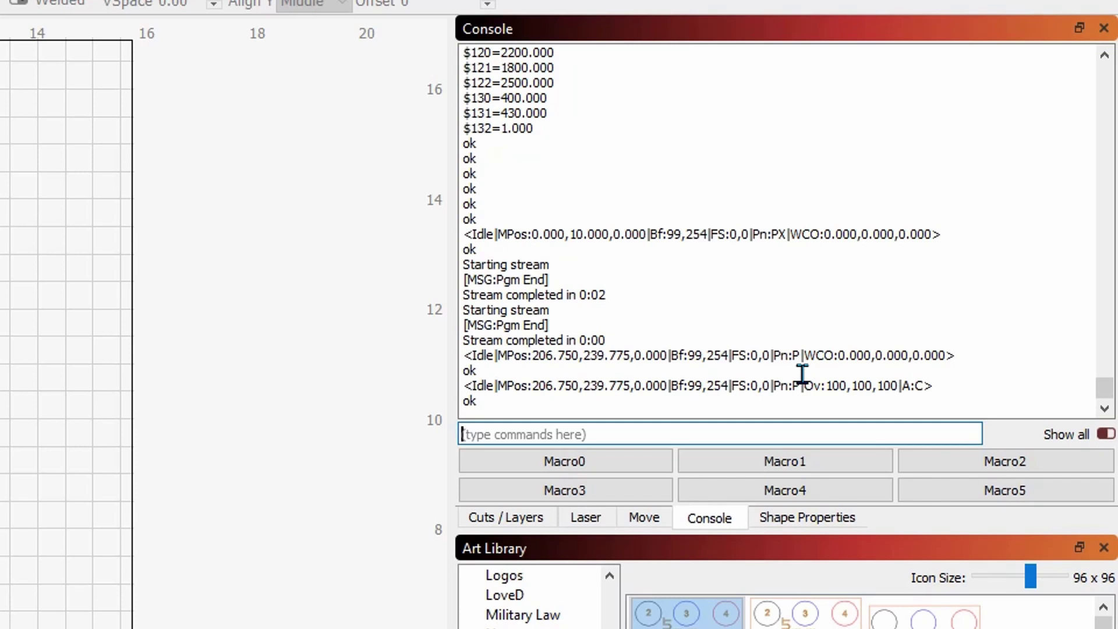
text($$)
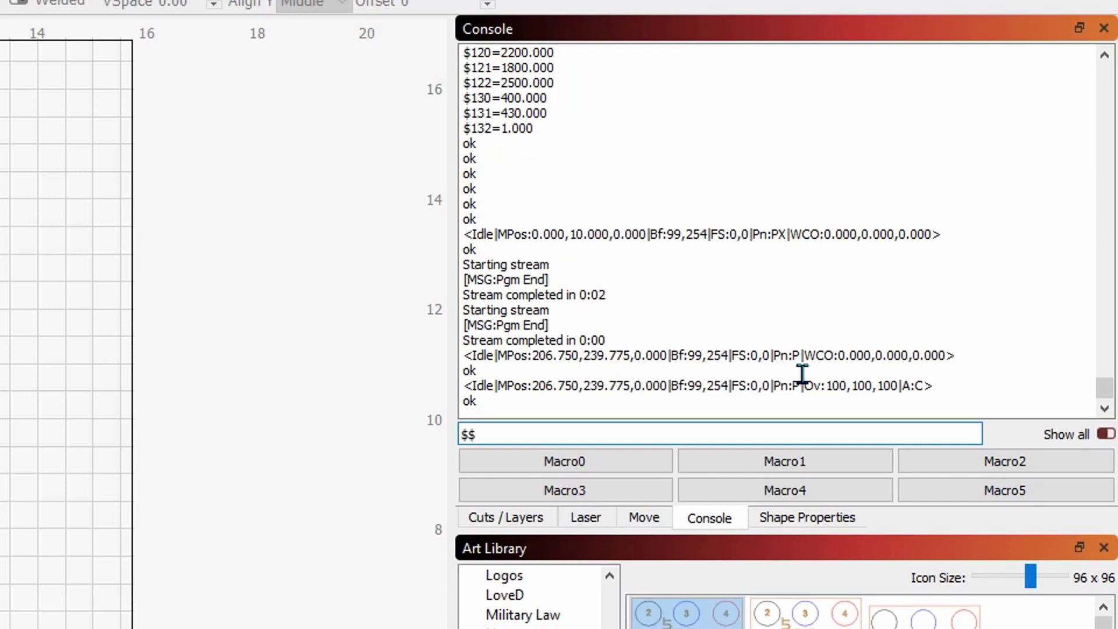
key(Return)
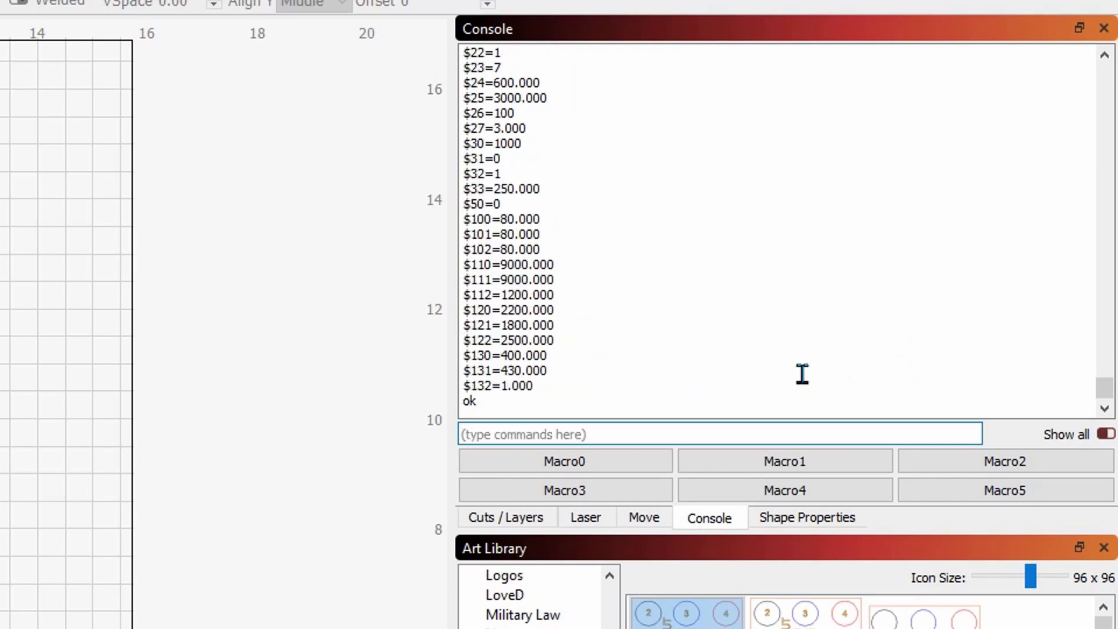
scroll(670, 210, up, 4)
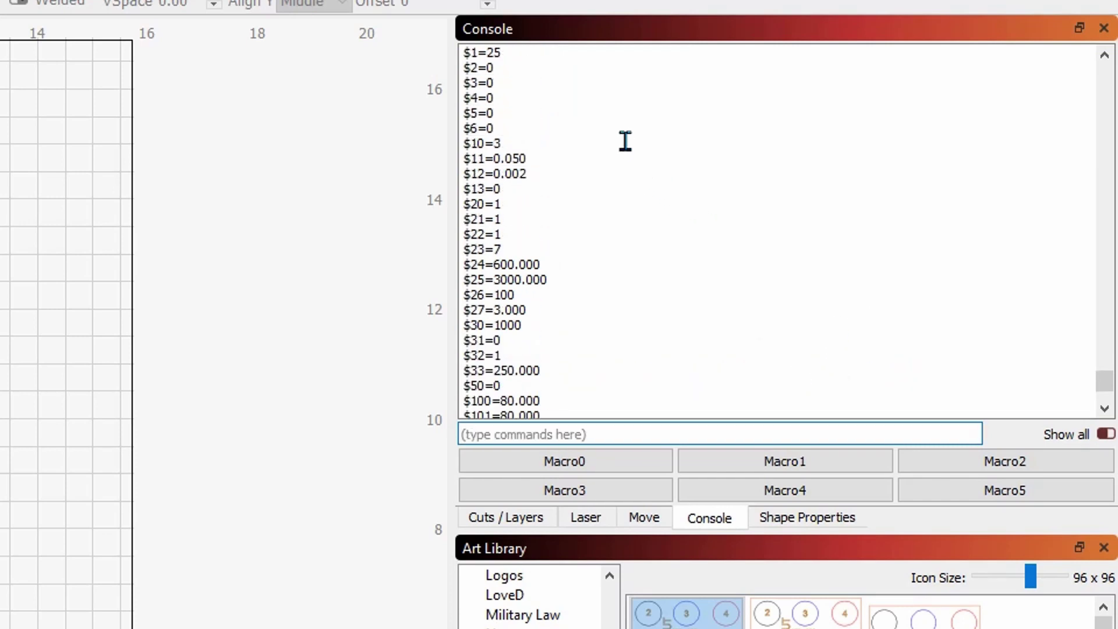
scroll(625, 141, down, 4)
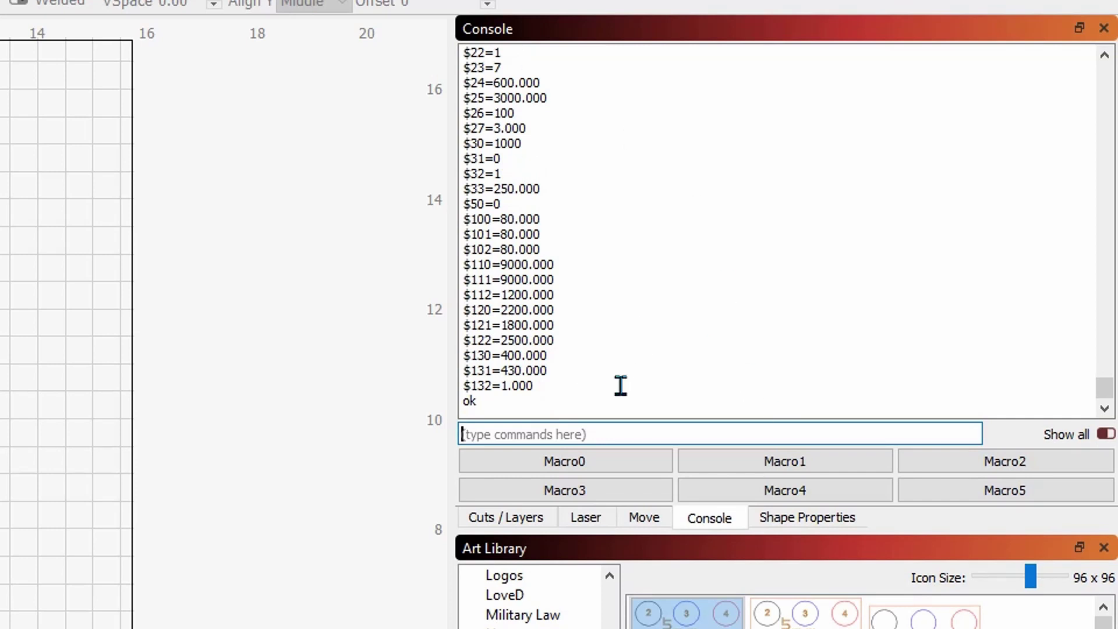
drag(462, 354, 563, 368)
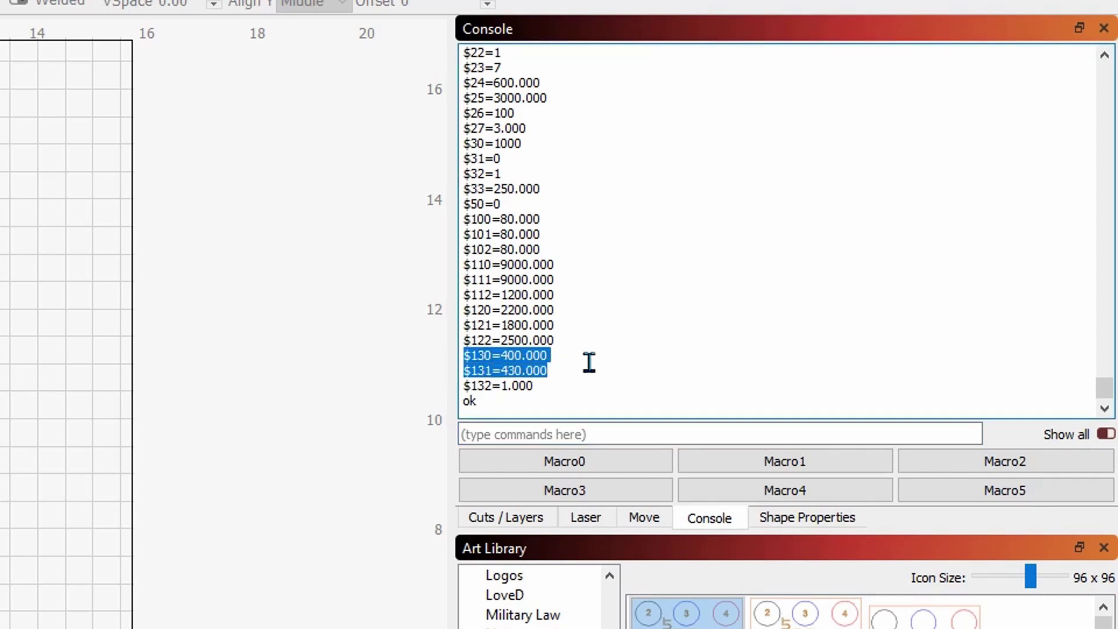
click(561, 352)
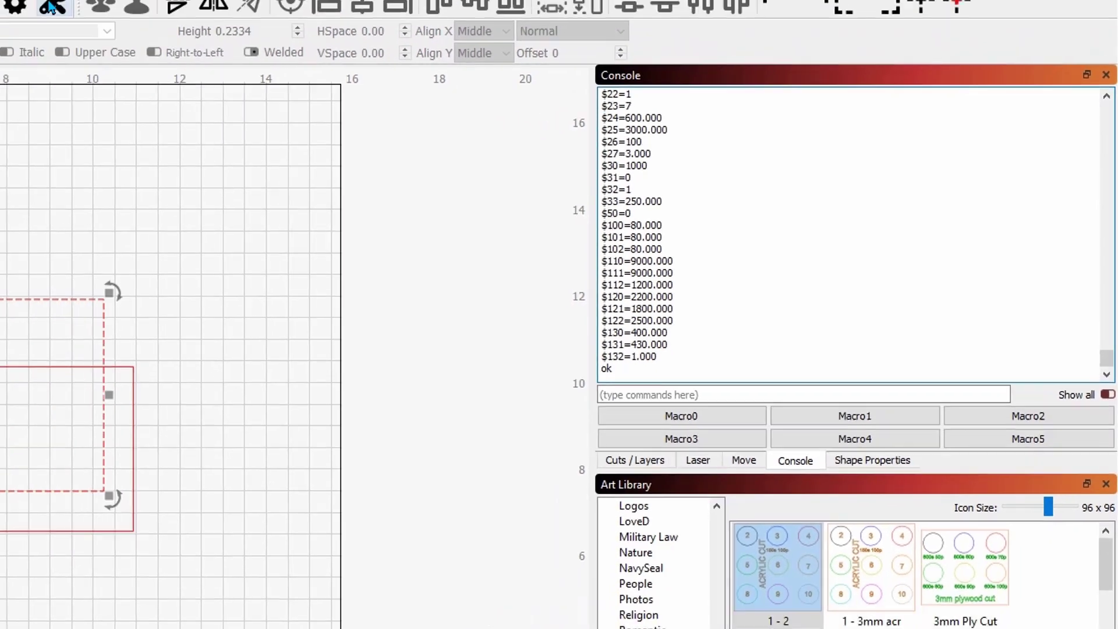
Open the device settings, examine the S-value max setting and its description, and accept the dialog.
click(266, 49)
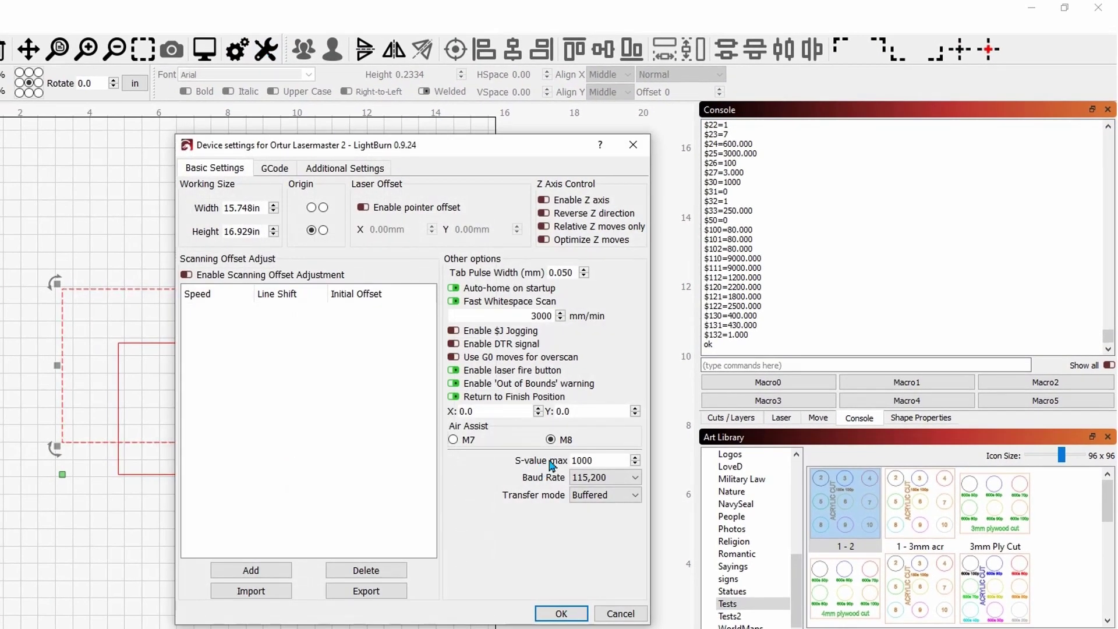
click(606, 460)
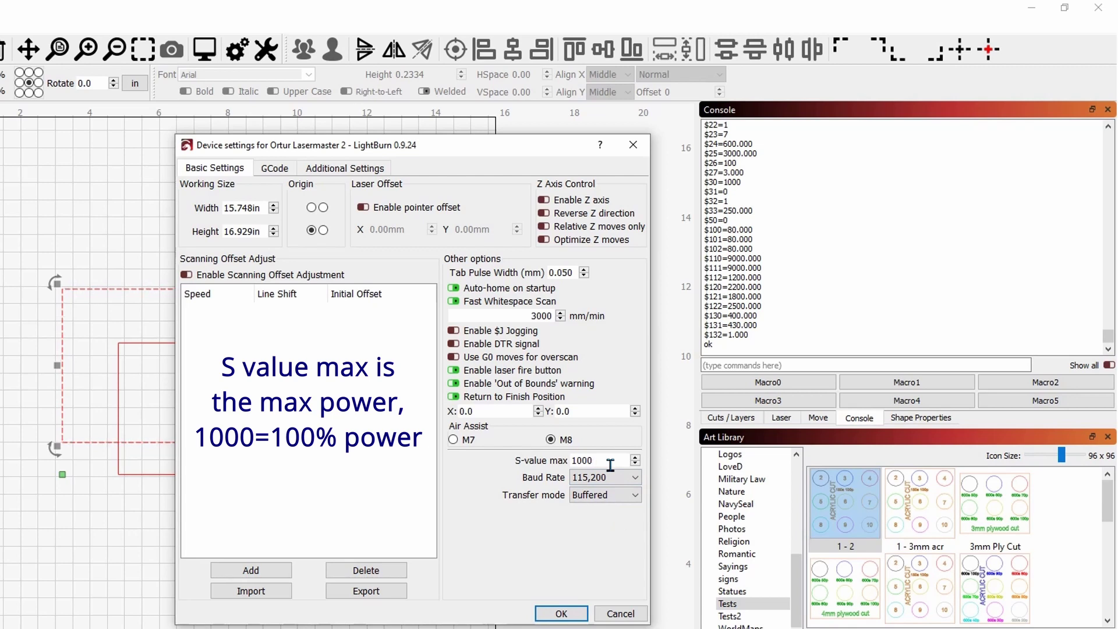
mouse_move(610, 465)
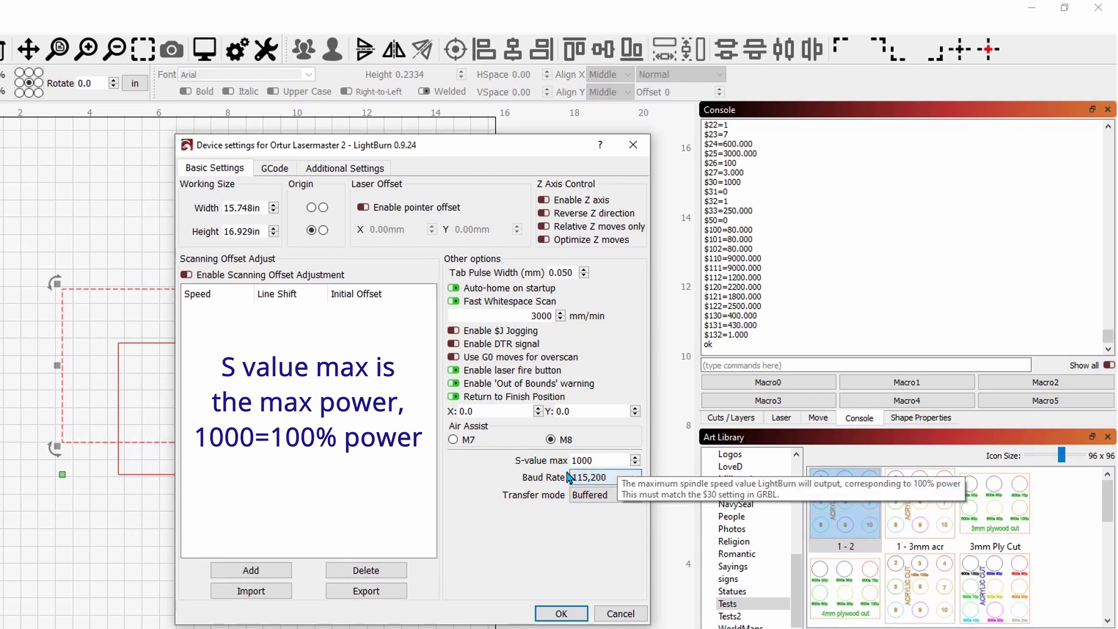
click(561, 613)
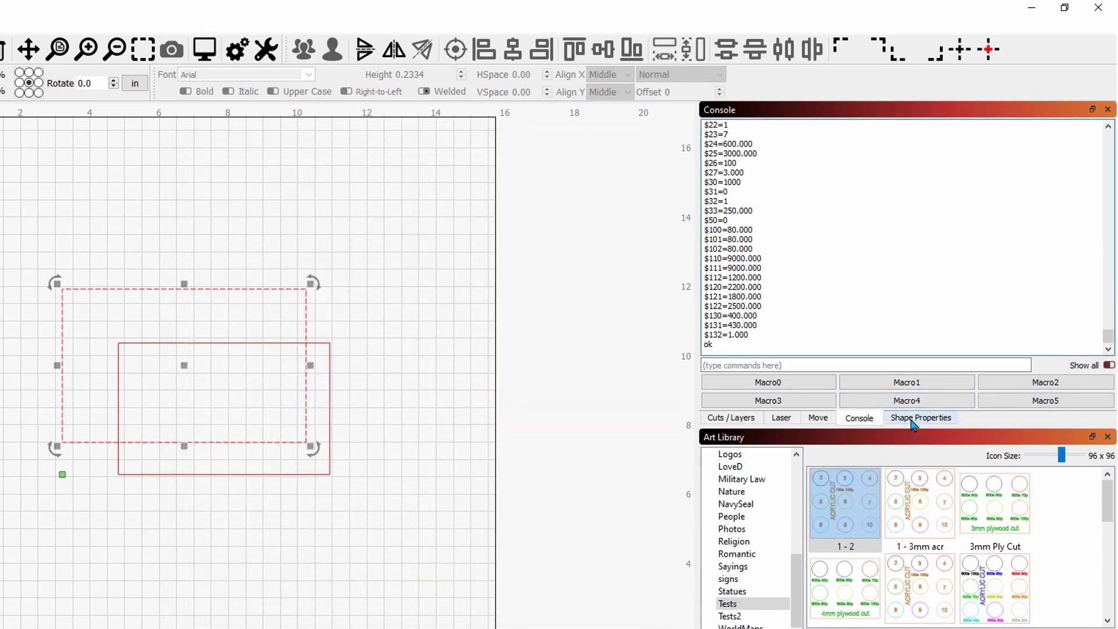
Move the selected rectangle clear above the other one and round its corners in Shape Properties, trying radius 1 before setting 0.5 in.
click(913, 421)
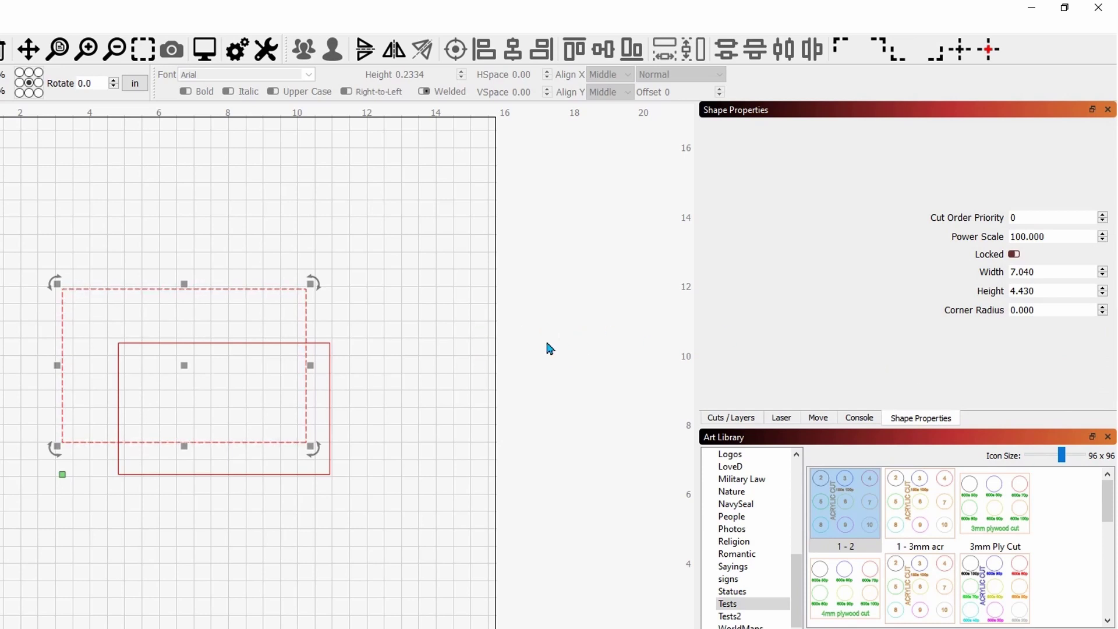
drag(184, 368, 253, 235)
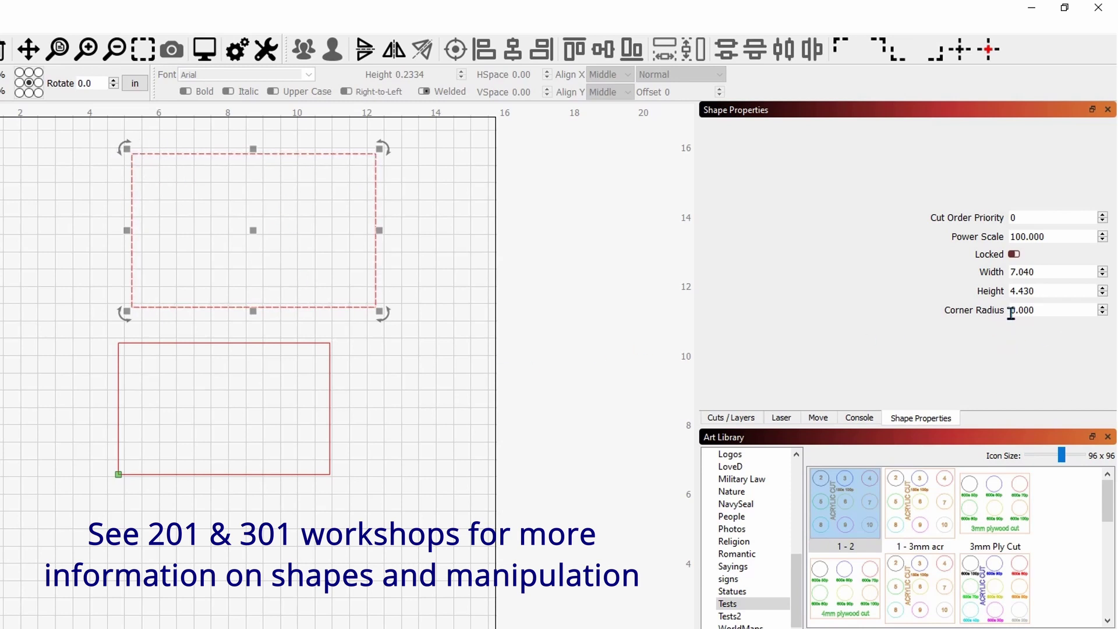
click(1102, 308)
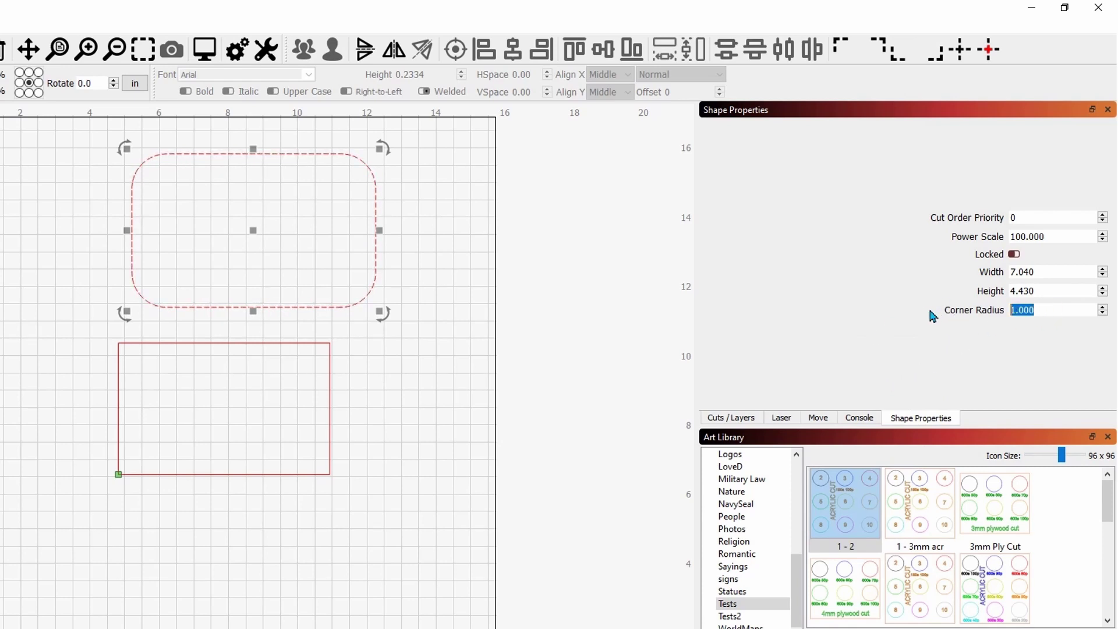
text(.5)
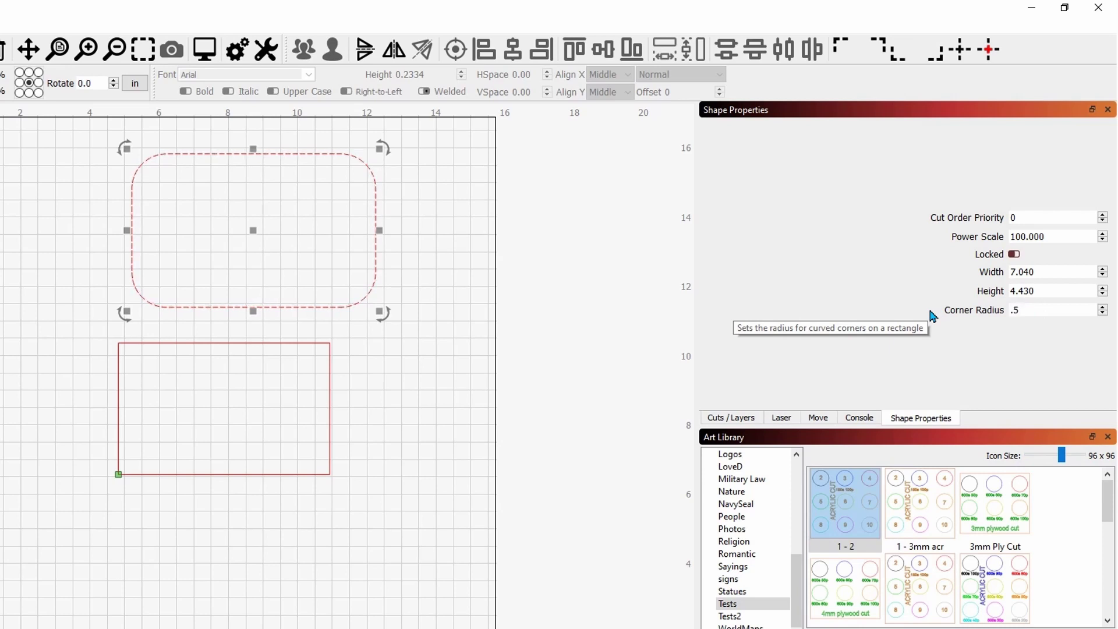
key(Return)
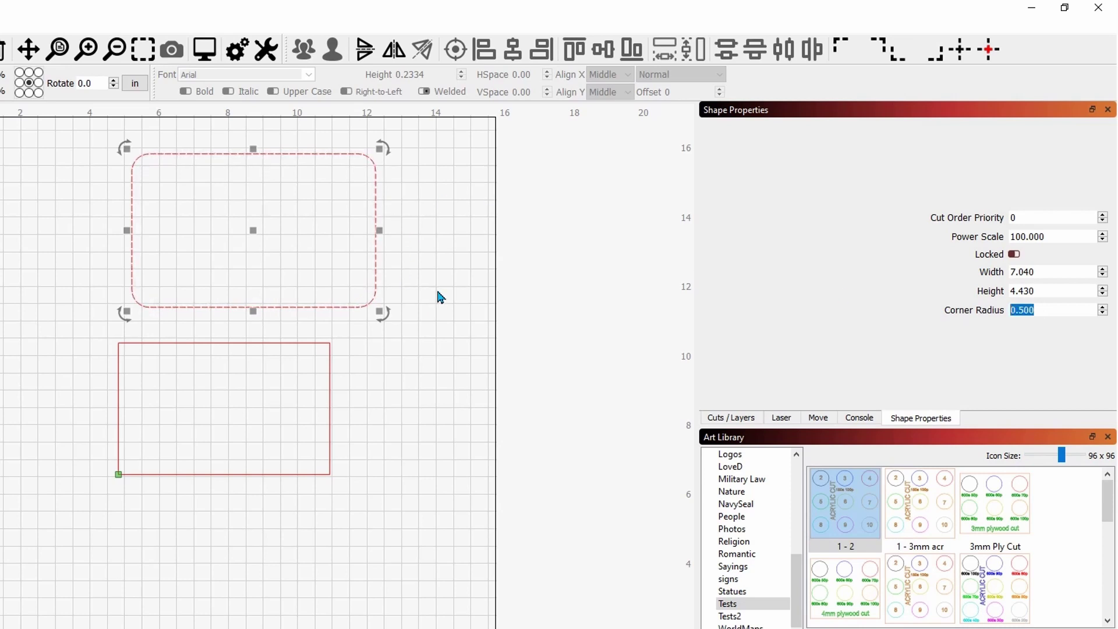
click(459, 271)
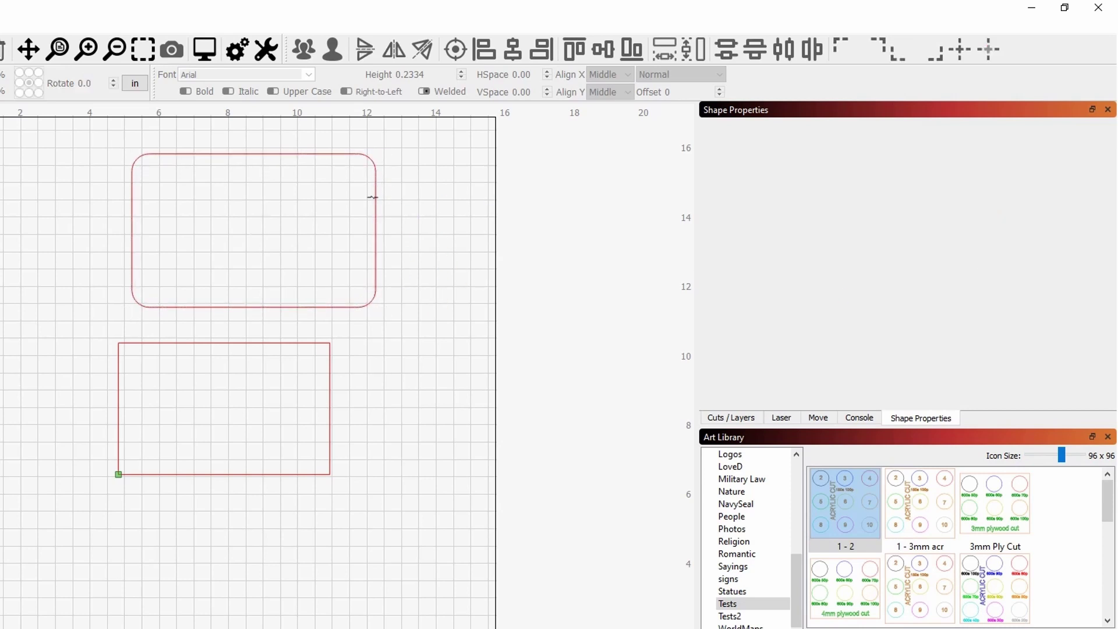
click(377, 193)
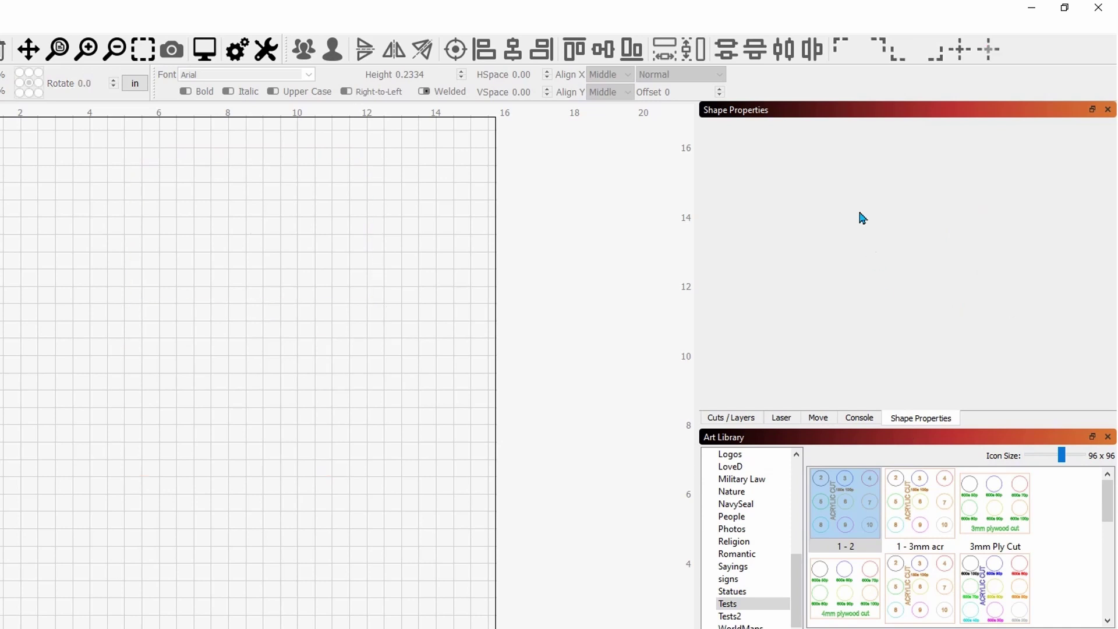
Review the Cuts / Layers, Laser, Move, Console and Shape Properties windows in turn, followed by the material Library and Art Library.
click(732, 418)
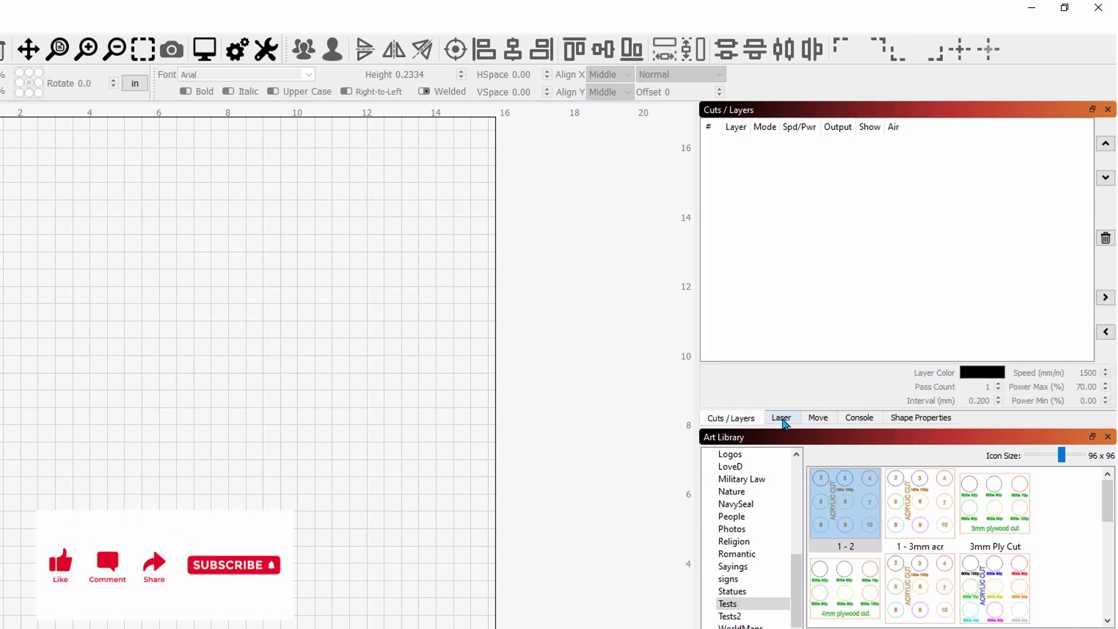
click(782, 418)
click(819, 418)
click(861, 418)
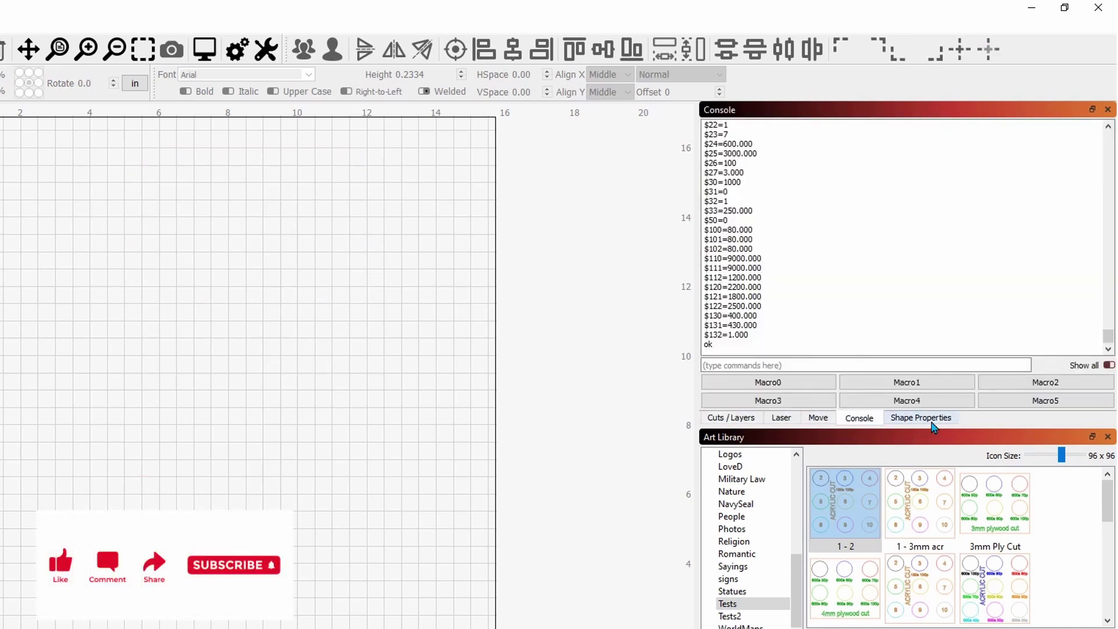
click(933, 420)
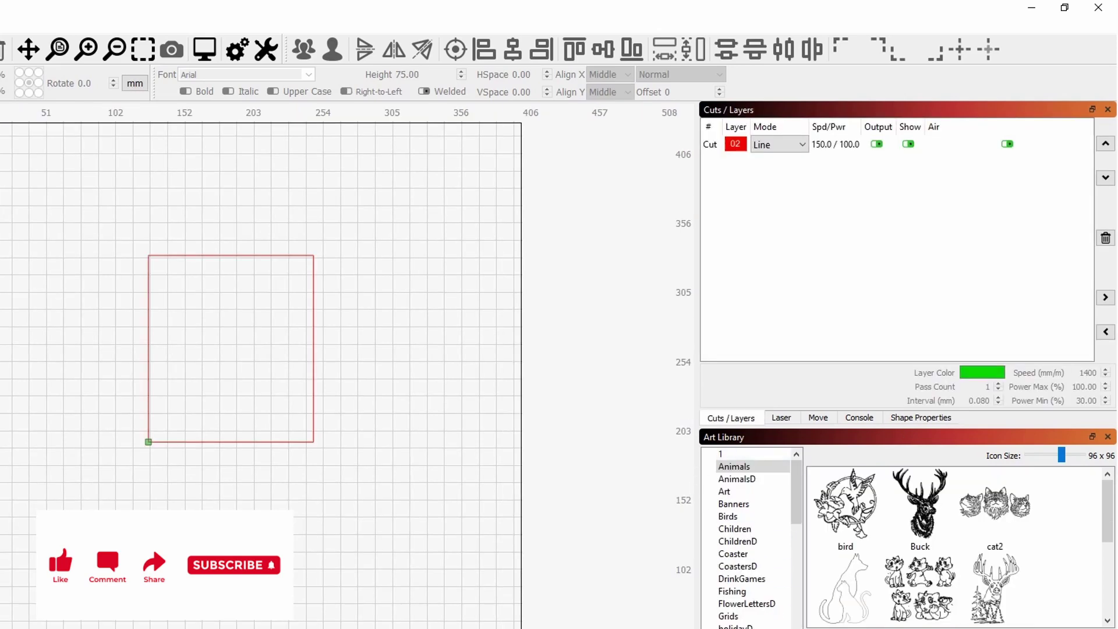
click(592, 599)
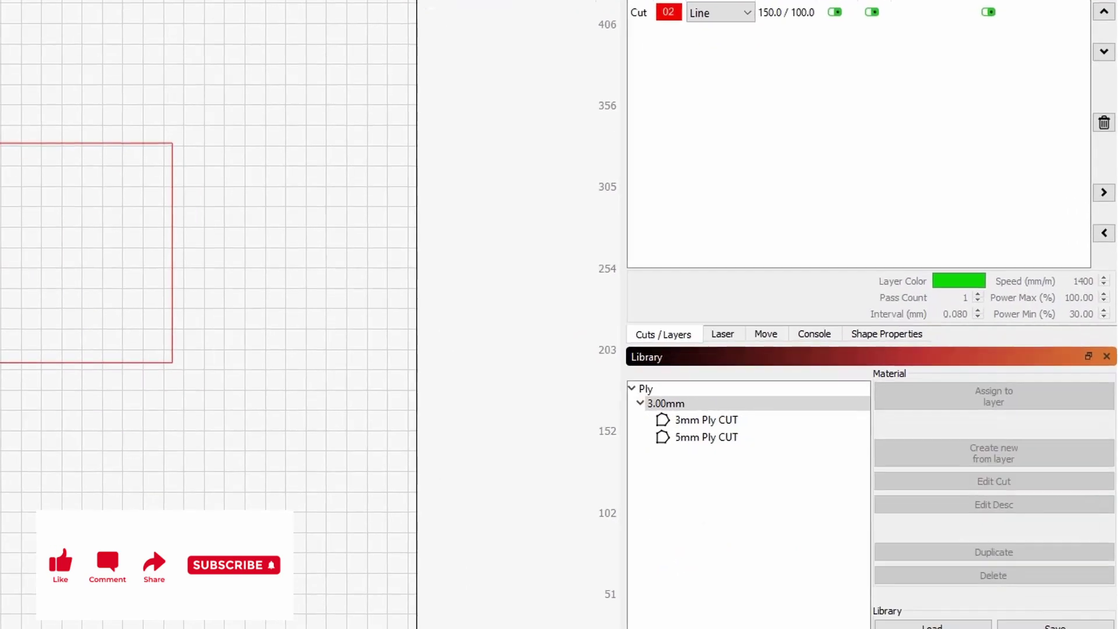
click(527, 608)
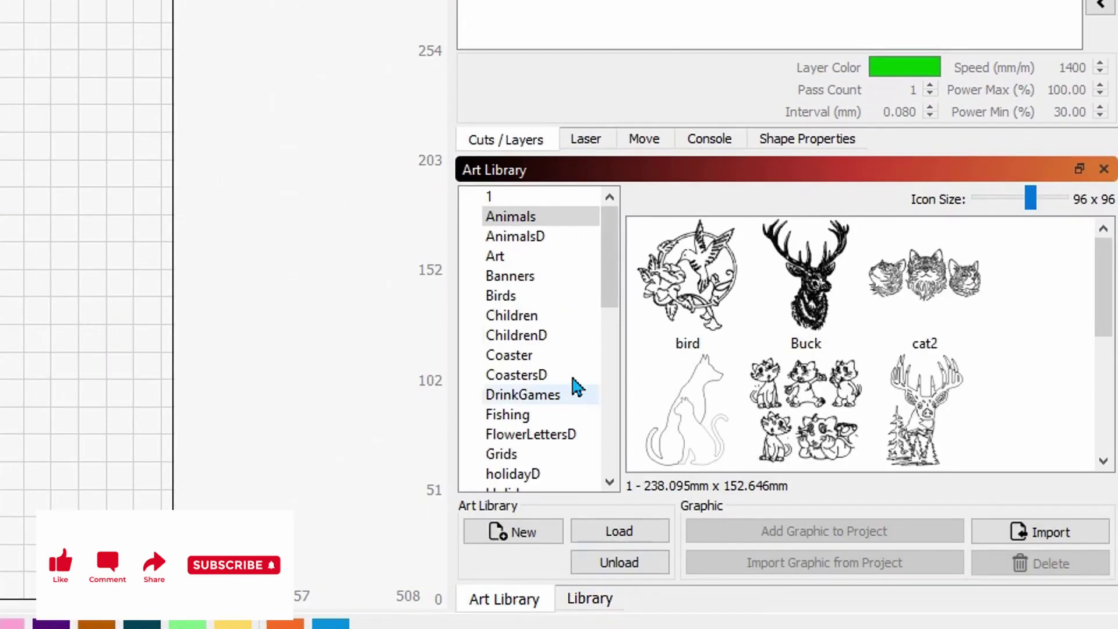